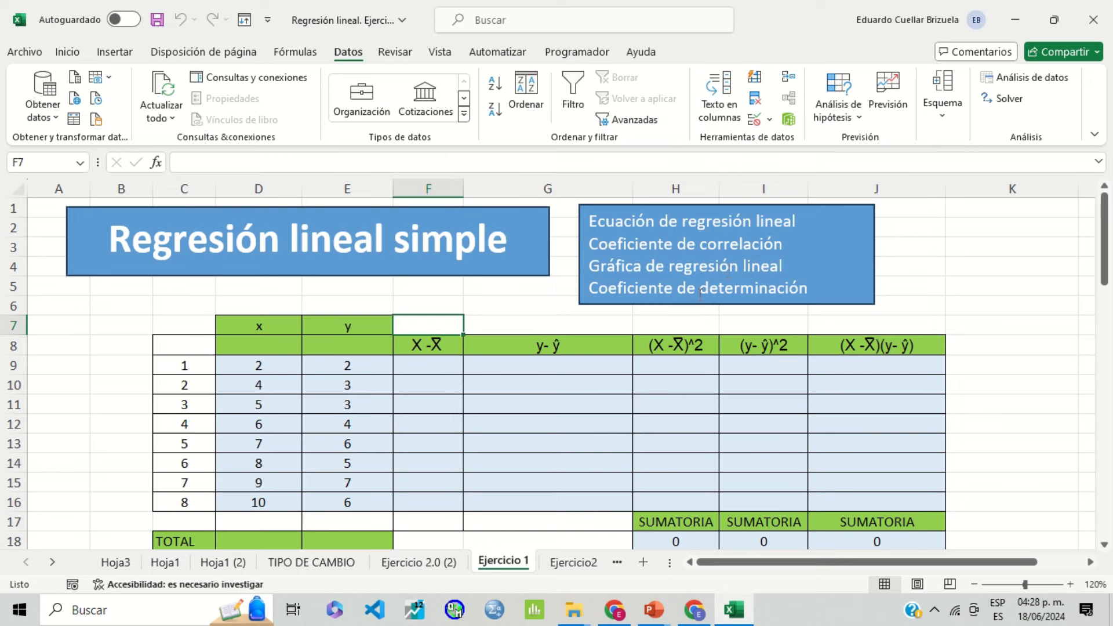
Total the x and y columns in row 18 with =SUMA(D9:D16) filled right, giving 51 and 36
{"action": "left_click", "coordinate": [282, 344]}
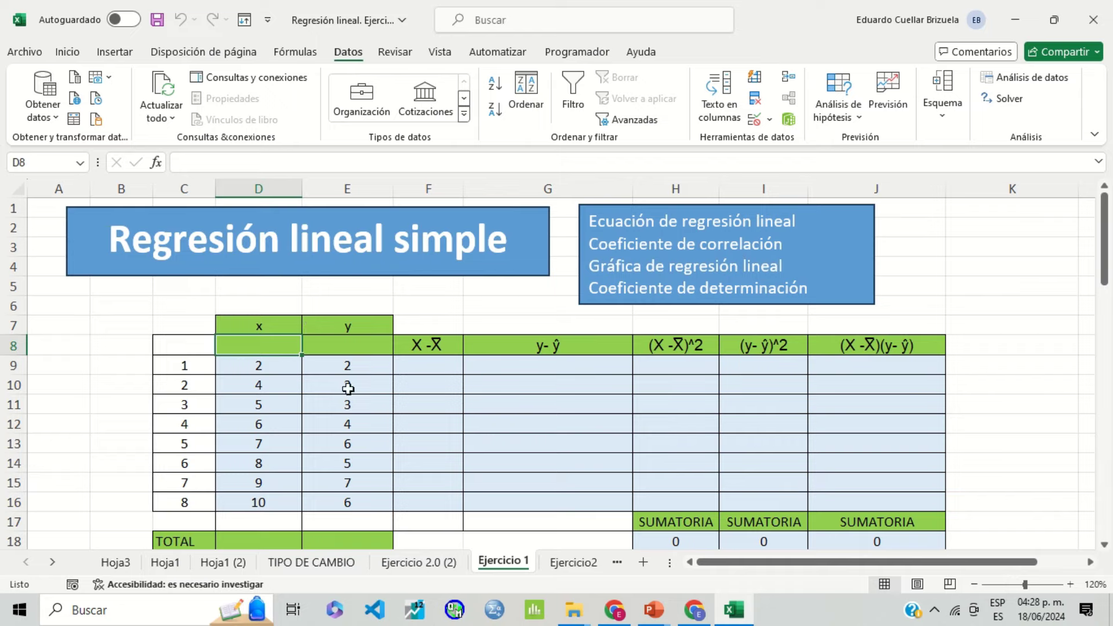
{"action": "scroll", "coordinate": [347, 394], "scroll_direction": "down", "scroll_amount": 1}
{"action": "scroll", "coordinate": [260, 484], "scroll_direction": "down", "scroll_amount": 1}
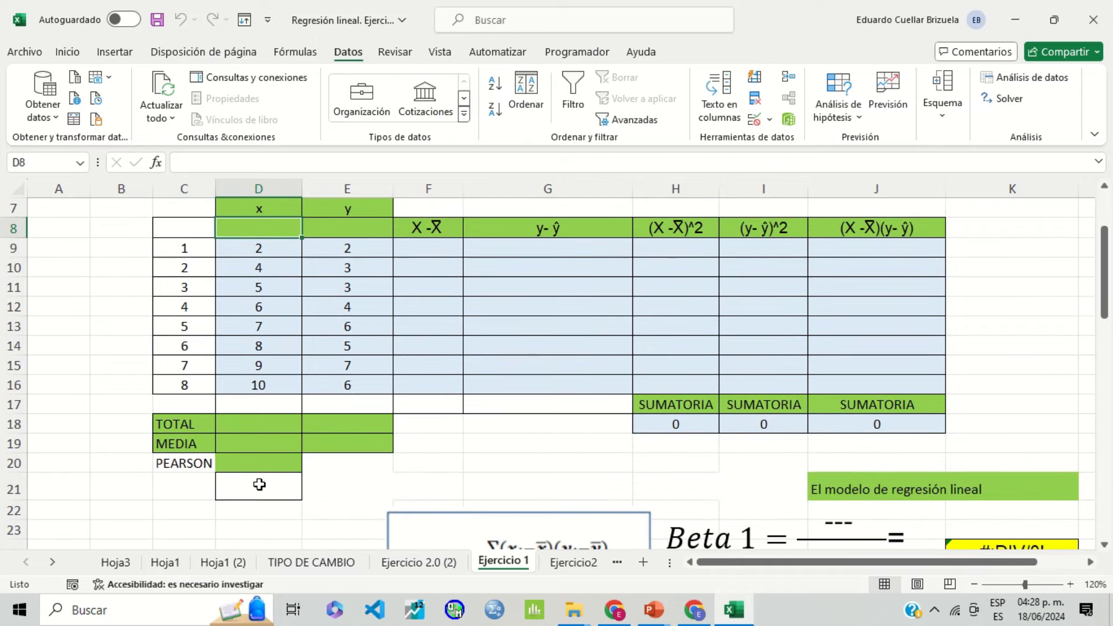
{"action": "left_click", "coordinate": [240, 430]}
{"action": "type", "text": "=S"}
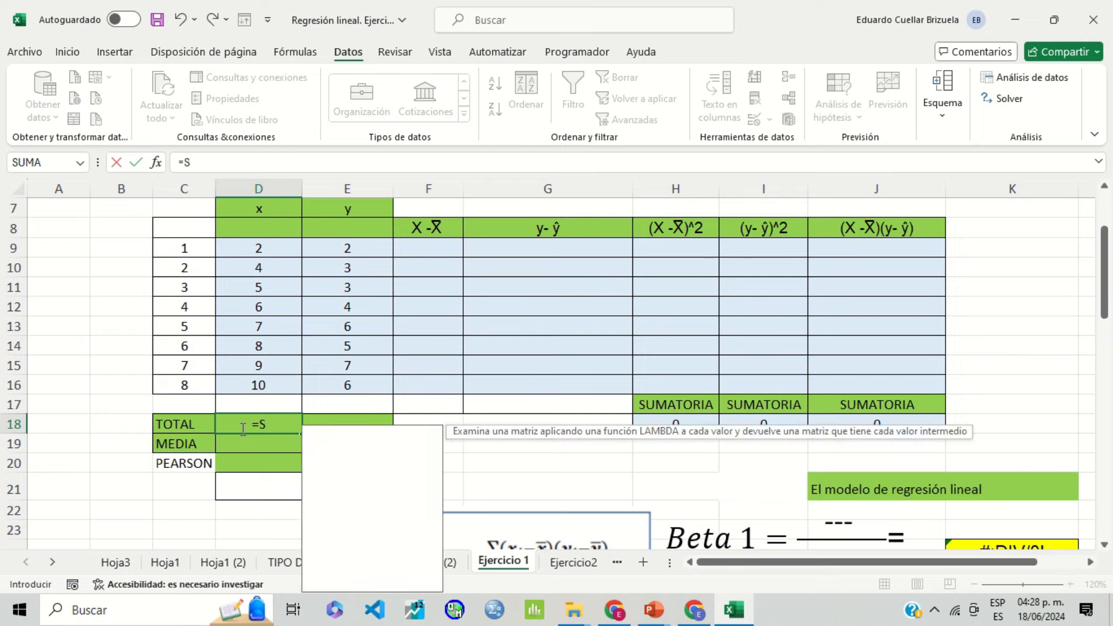
{"action": "type", "text": "UMA("}
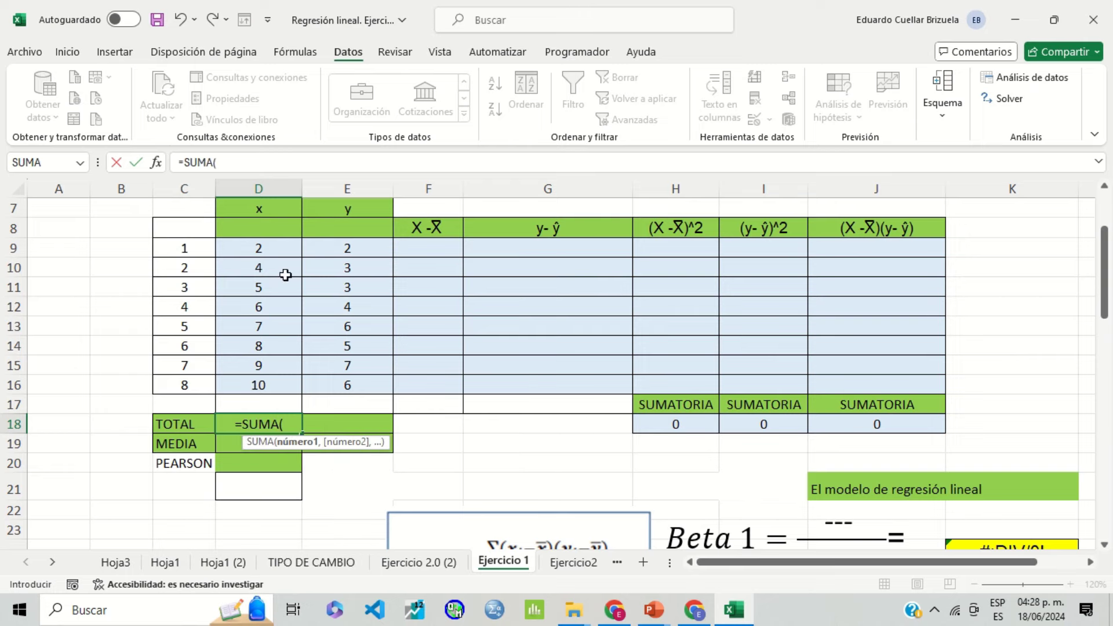
{"action": "left_click_drag", "start_coordinate": [291, 242], "coordinate": [264, 384]}
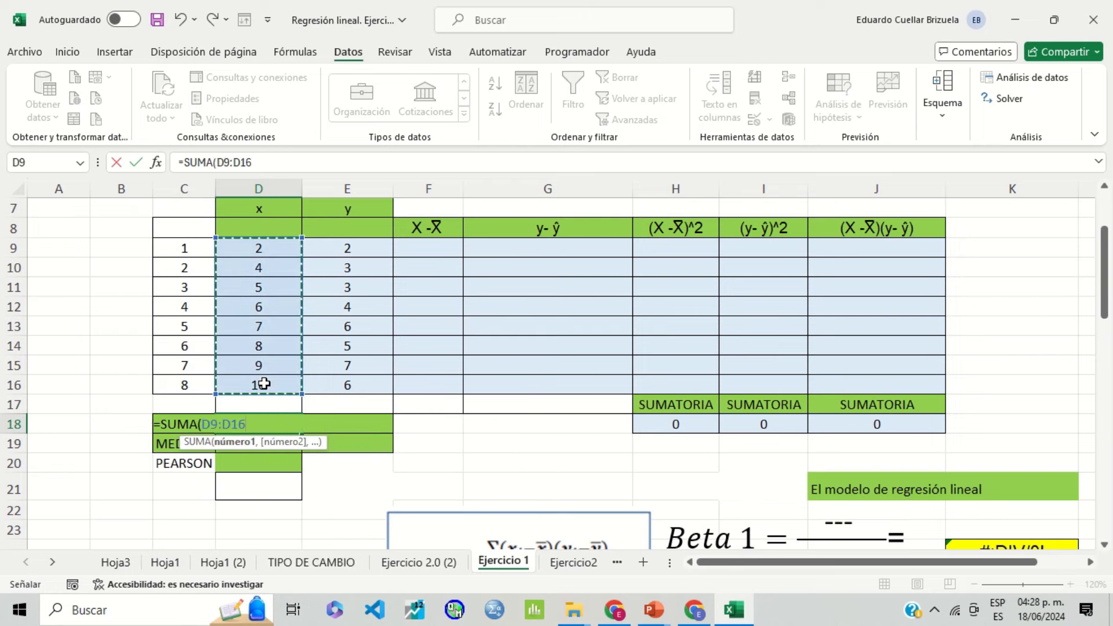
{"action": "key", "text": "Return"}
{"action": "left_click", "coordinate": [275, 428]}
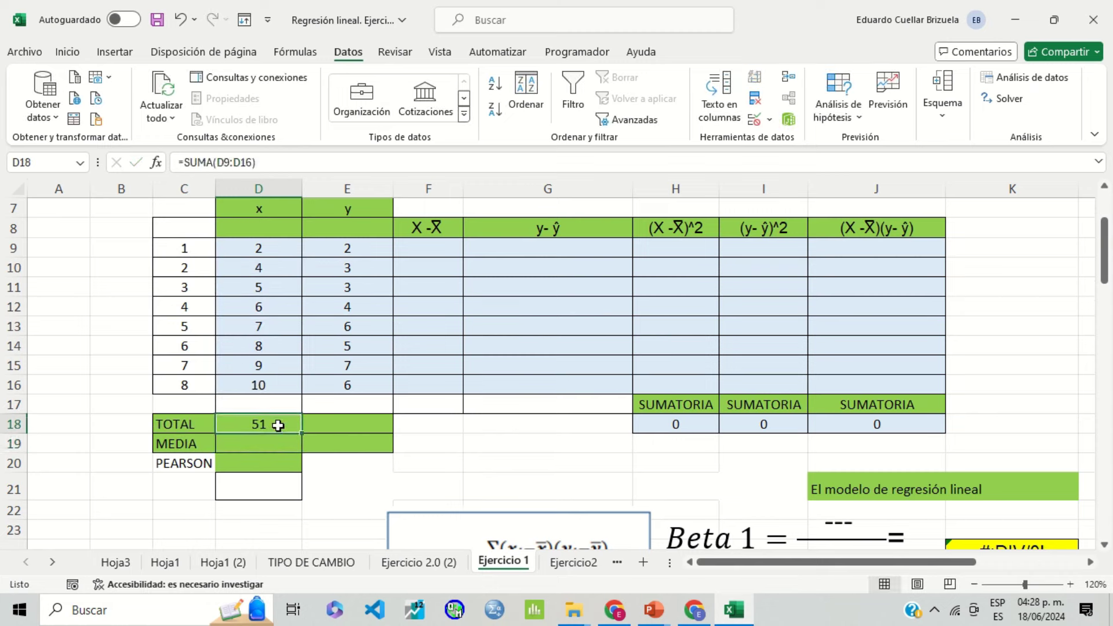
{"action": "left_click_drag", "start_coordinate": [301, 434], "coordinate": [348, 437]}
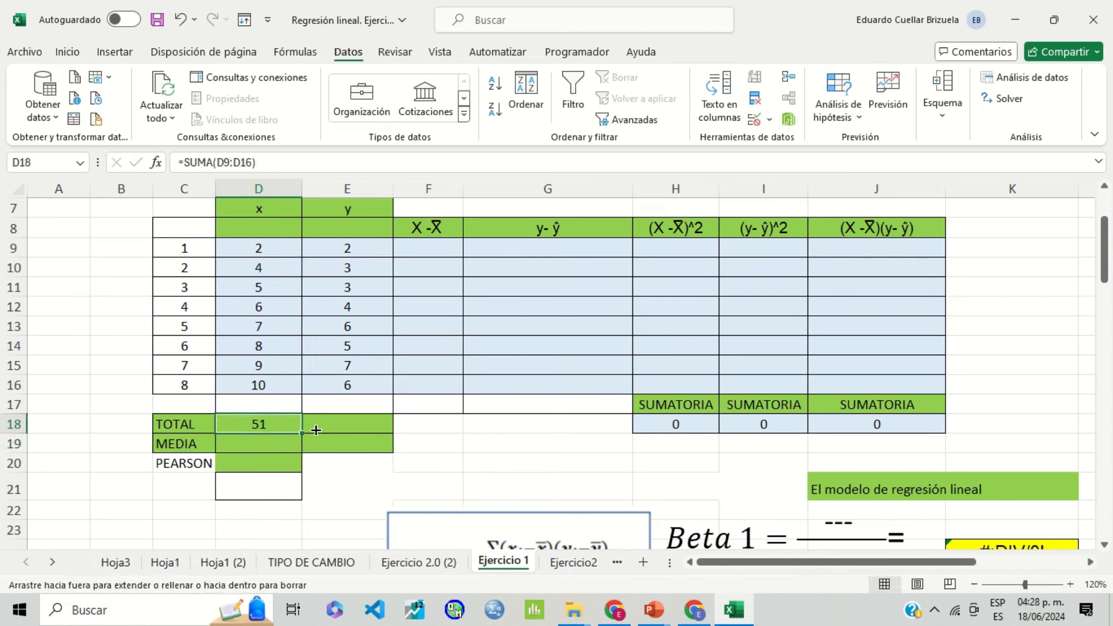
Compute the x and y means in row 19 as total divided by 8 (6.375, 4.5)
{"action": "left_click", "coordinate": [266, 443]}
{"action": "type", "text": "="}
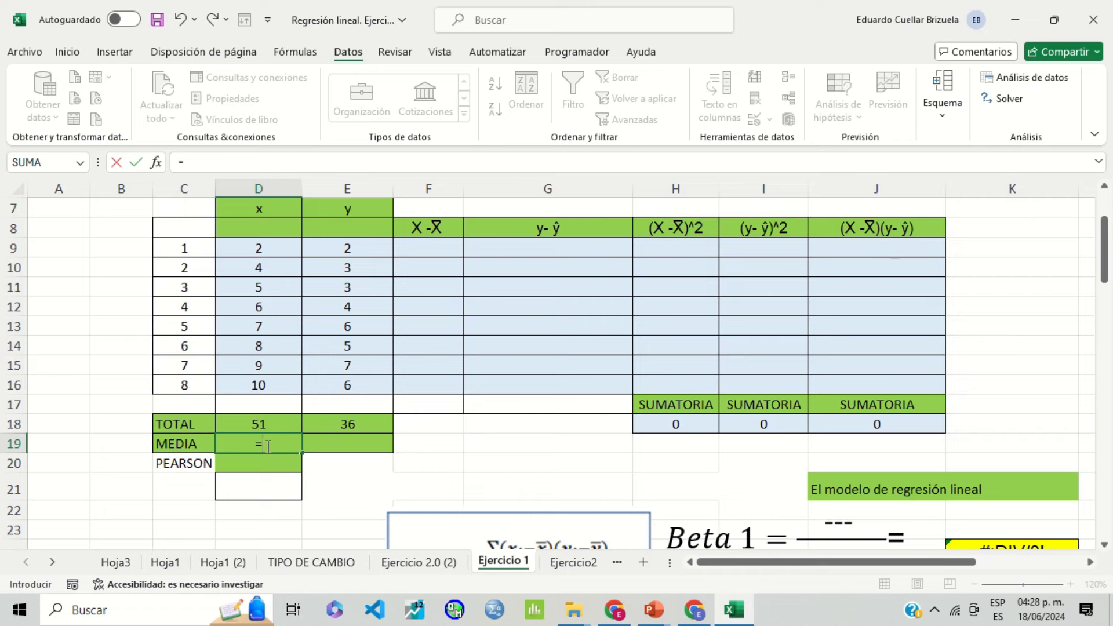
{"action": "left_click", "coordinate": [264, 420]}
{"action": "type", "text": "/8"}
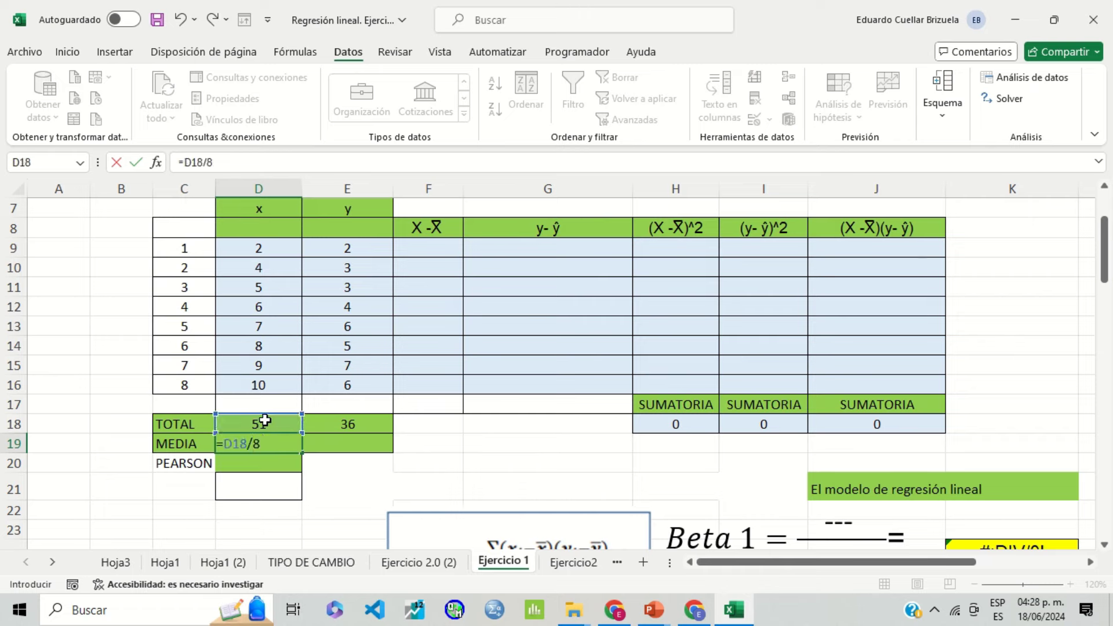
{"action": "key", "text": "Return"}
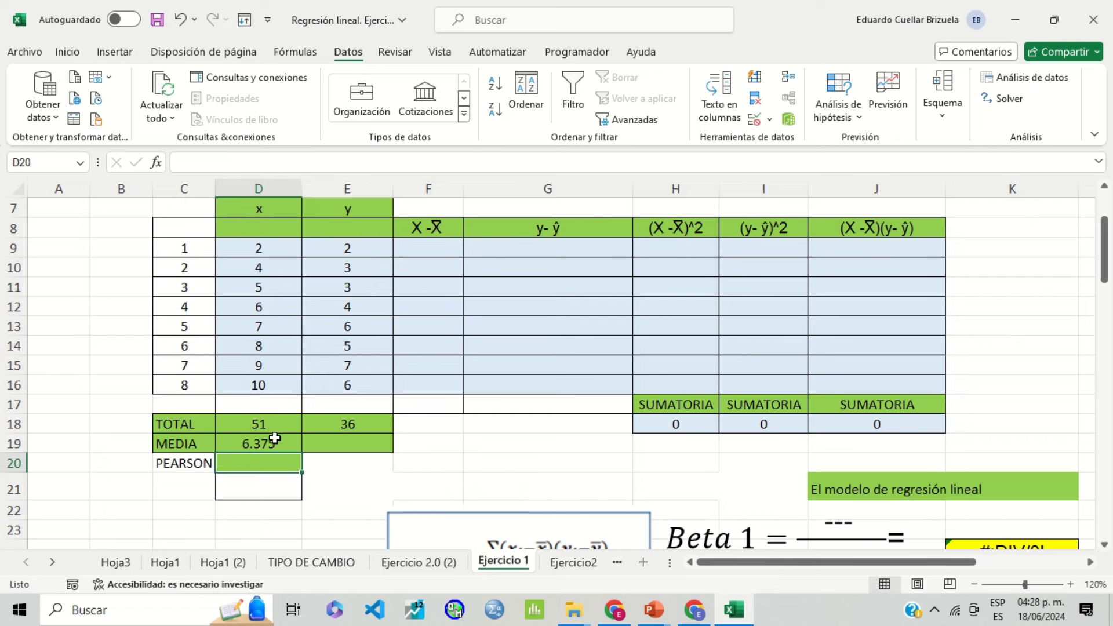
{"action": "left_click", "coordinate": [275, 439]}
{"action": "left_click_drag", "start_coordinate": [301, 453], "coordinate": [331, 456]}
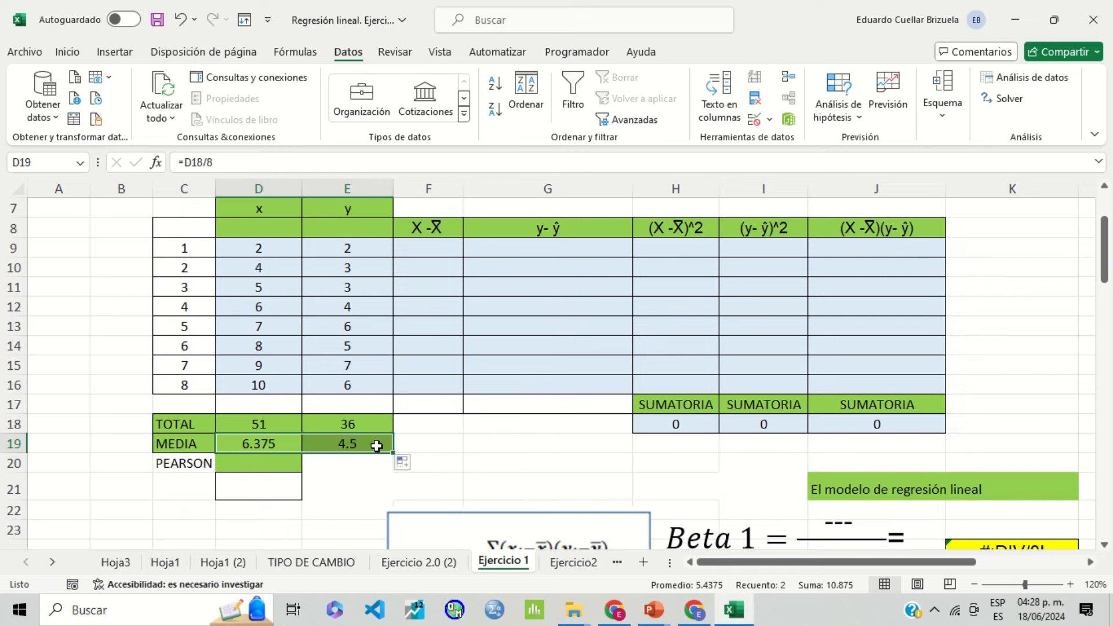
{"action": "double_click", "coordinate": [378, 446]}
{"action": "key", "text": "Return"}
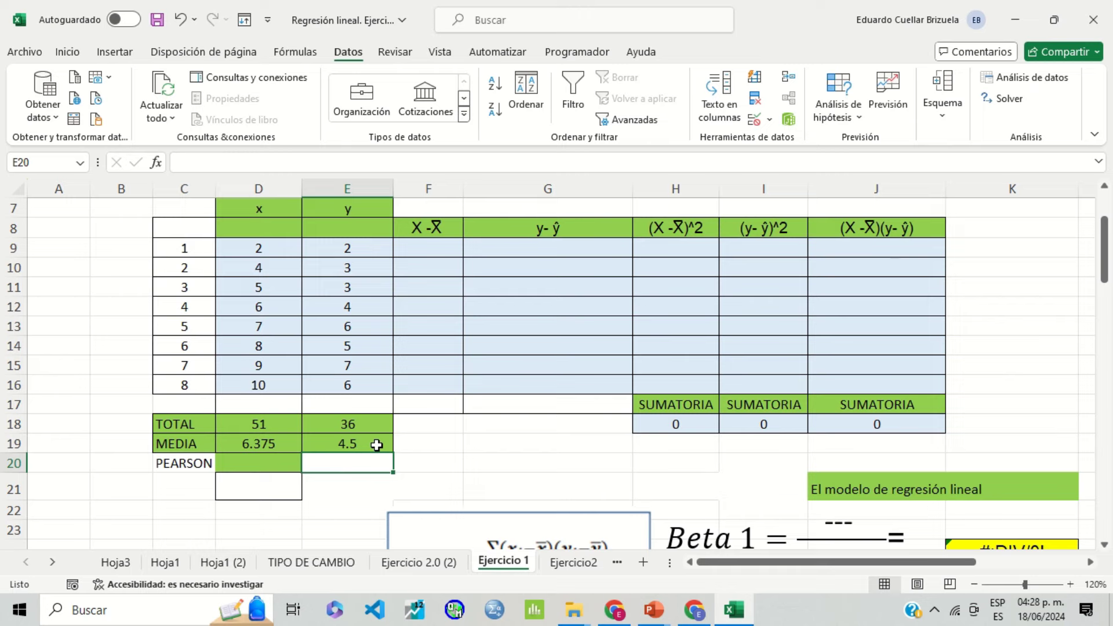
Enter =PEARSON(D9:D16,E9:E16) in D20, giving the correlation 0.920761273
{"action": "double_click", "coordinate": [262, 458]}
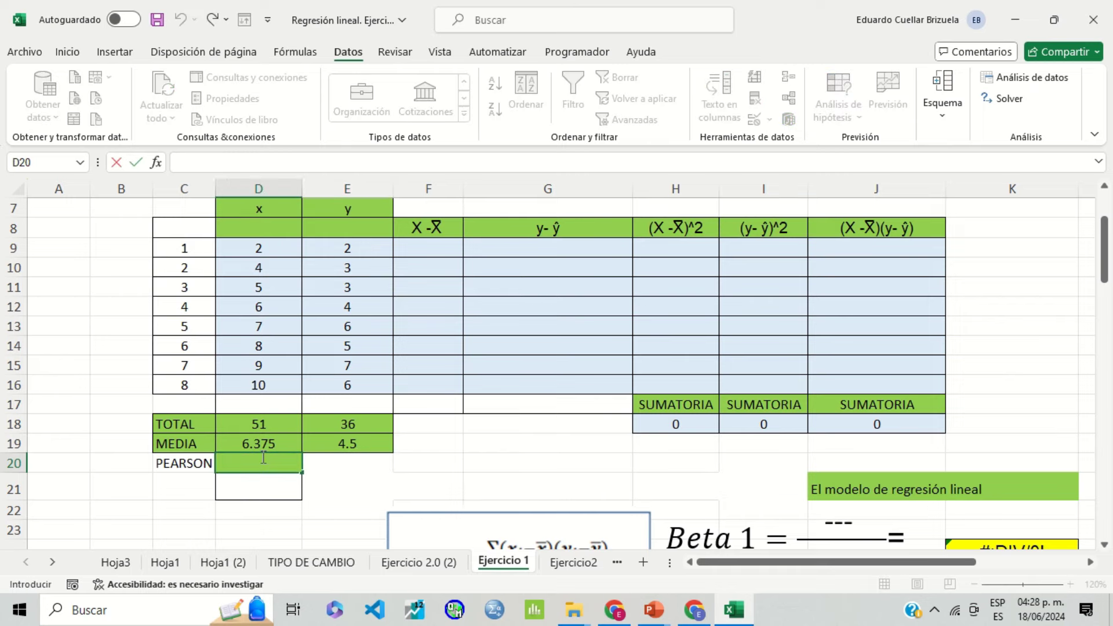
{"action": "type", "text": "=PEARSON"}
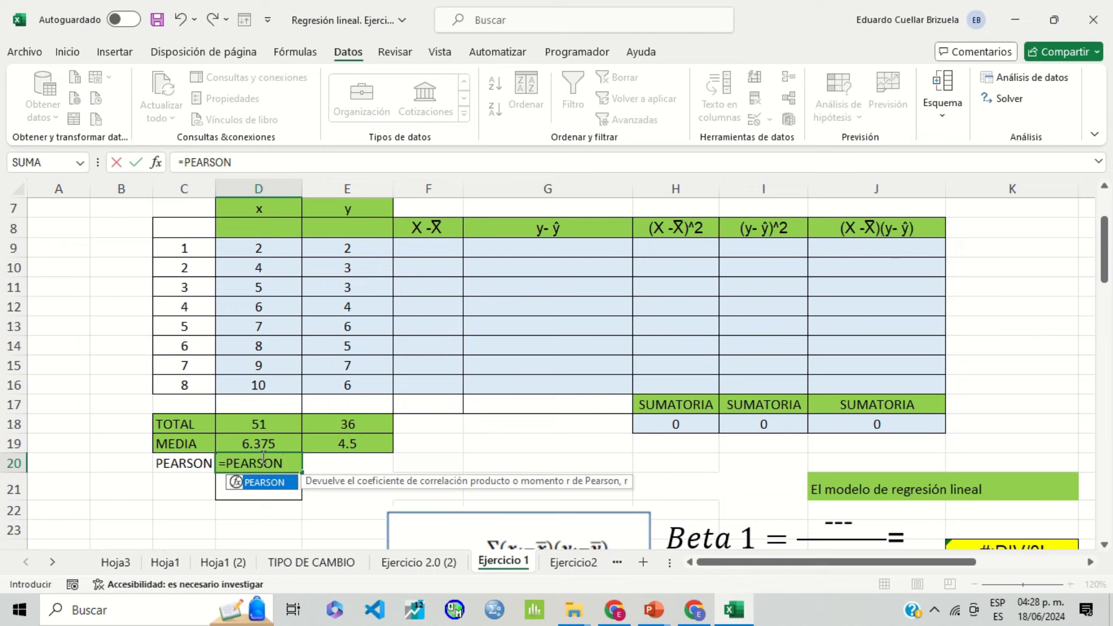
{"action": "type", "text": "("}
{"action": "left_click_drag", "start_coordinate": [280, 248], "coordinate": [277, 388]}
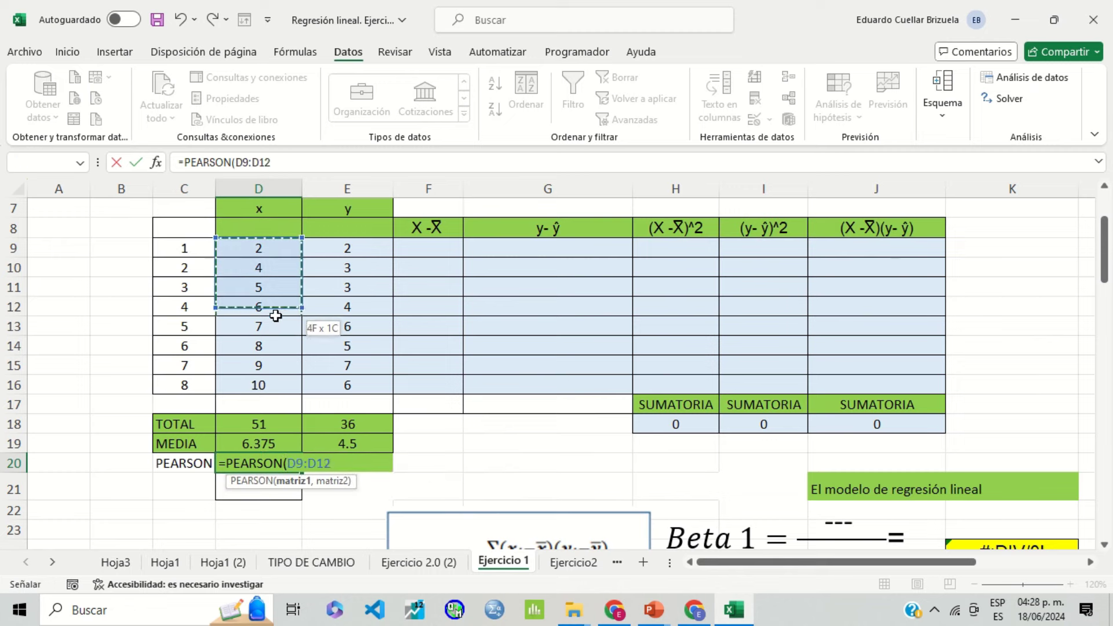
{"action": "type", "text": ","}
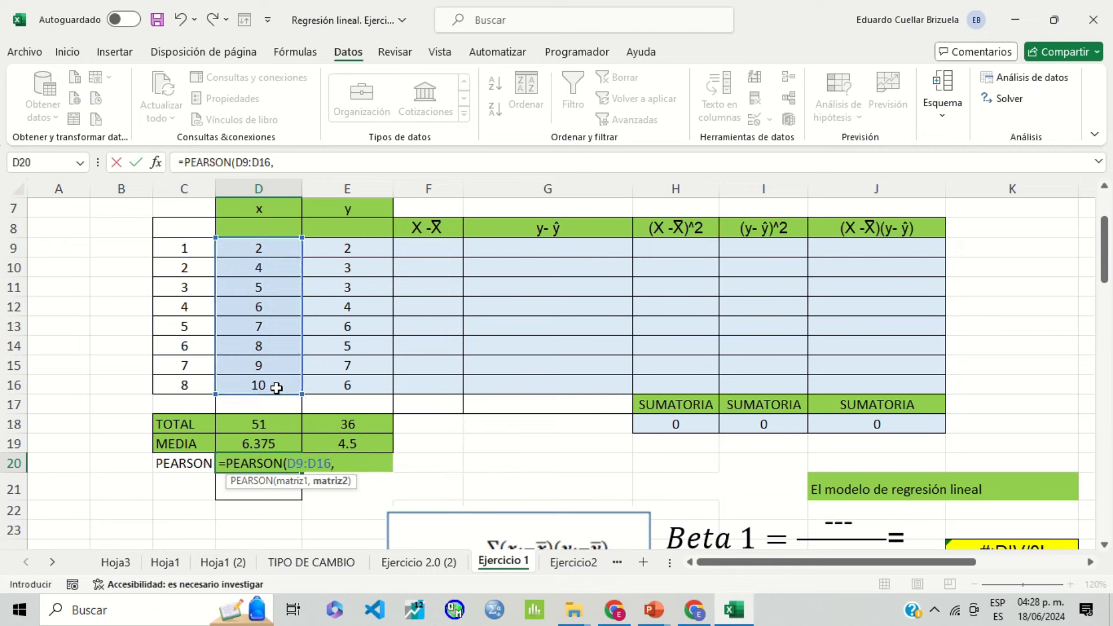
{"action": "left_click_drag", "start_coordinate": [361, 249], "coordinate": [361, 382]}
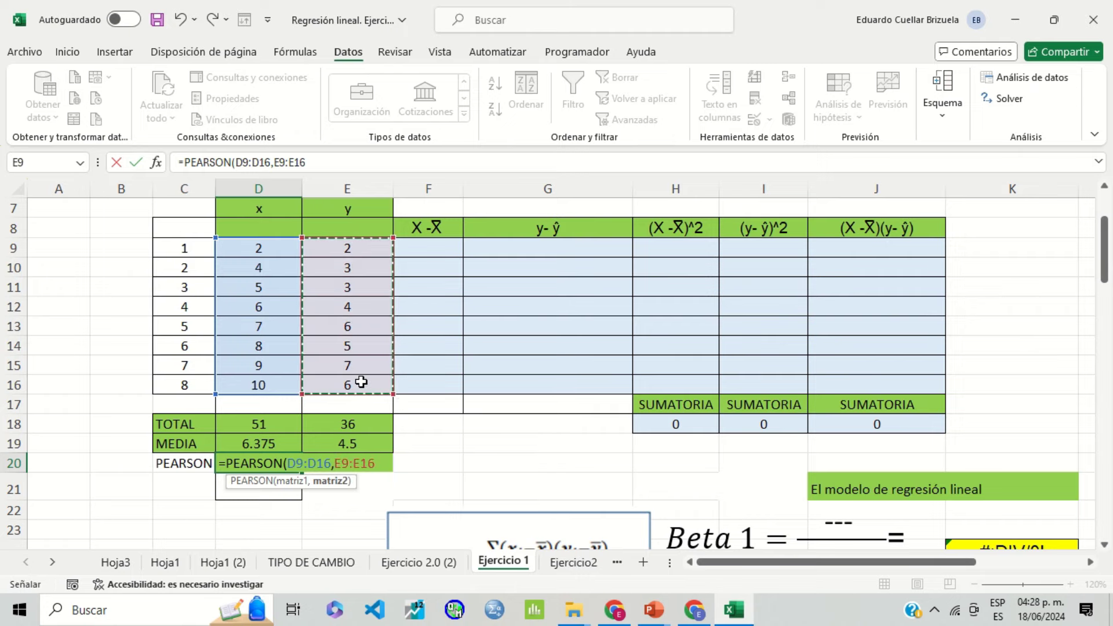
{"action": "key", "text": "Return"}
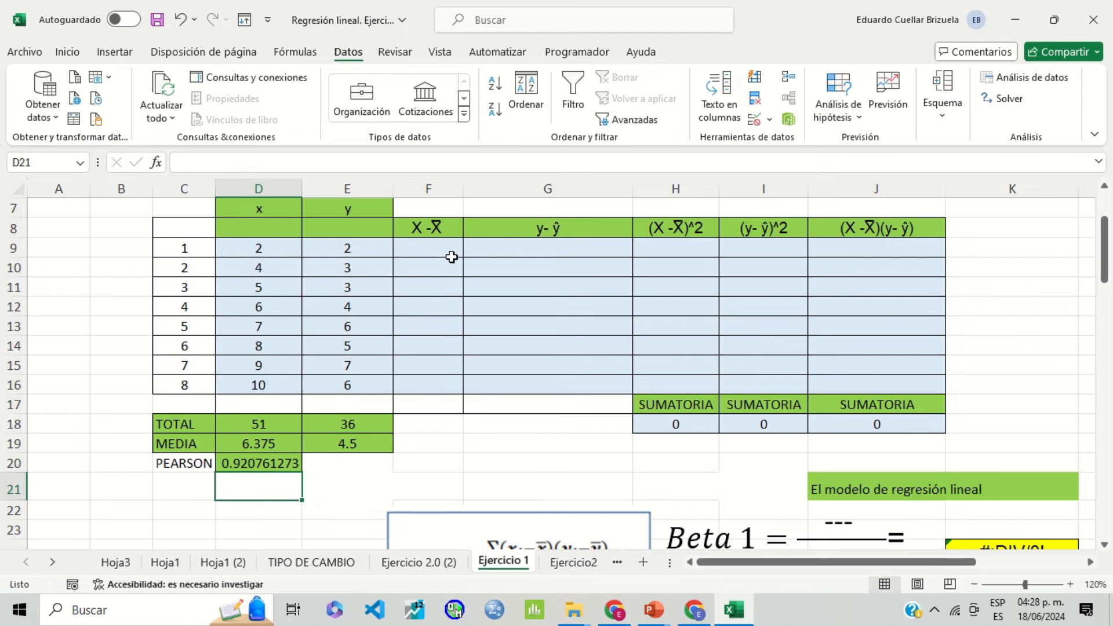
Fill the X−X̄ column F9:F16 with each x value minus the mean, starting at -4.375
{"action": "scroll", "coordinate": [452, 255], "scroll_direction": "up", "scroll_amount": 2}
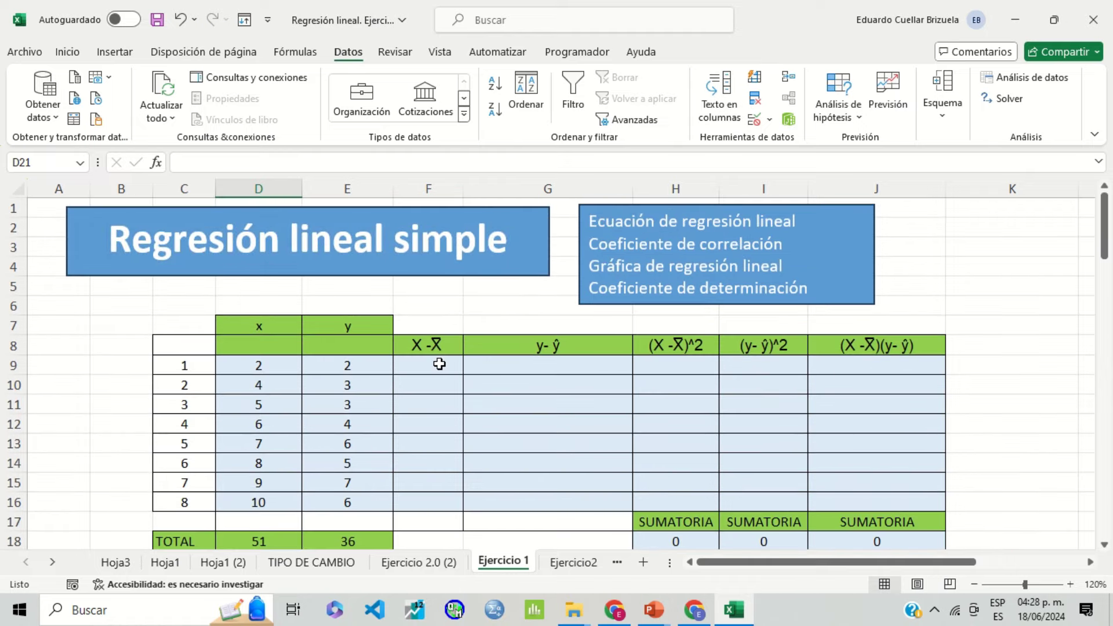
{"action": "double_click", "coordinate": [437, 367]}
{"action": "type", "text": "="}
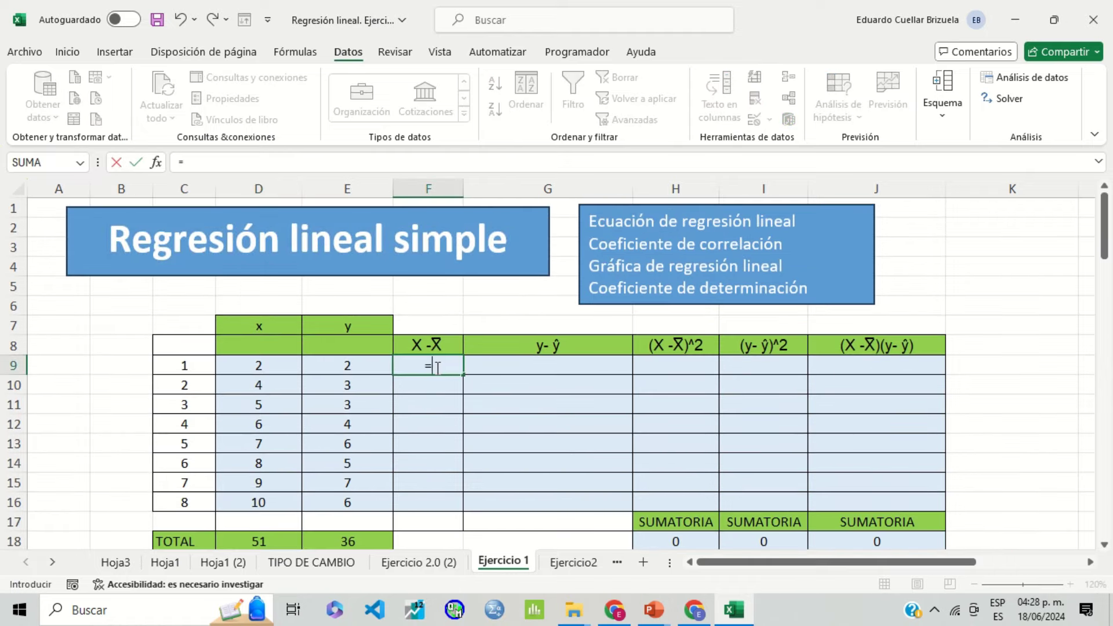
{"action": "left_click", "coordinate": [269, 374]}
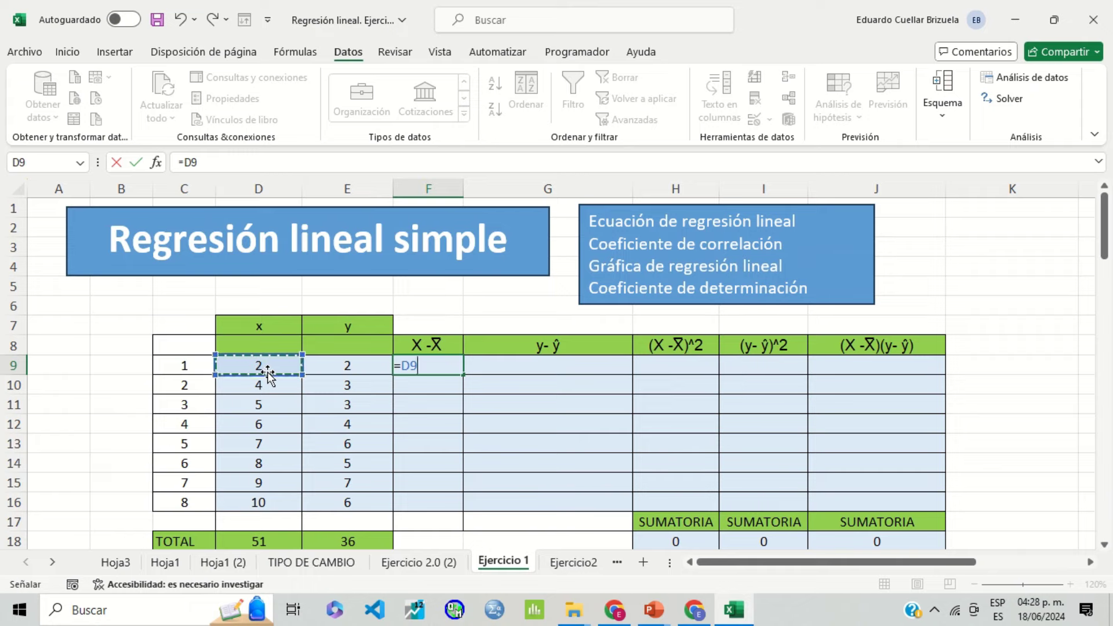
{"action": "type", "text": "-"}
{"action": "scroll", "coordinate": [267, 371], "scroll_direction": "down", "scroll_amount": 2}
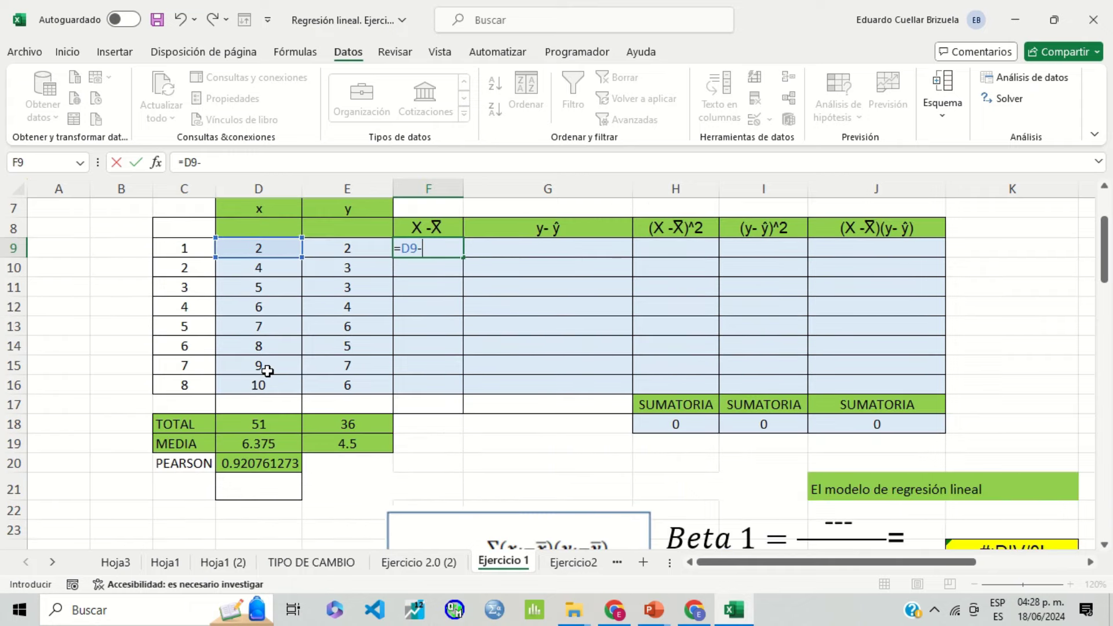
{"action": "type", "text": "6"}
{"action": "type", "text": ".375"}
{"action": "key", "text": "Return"}
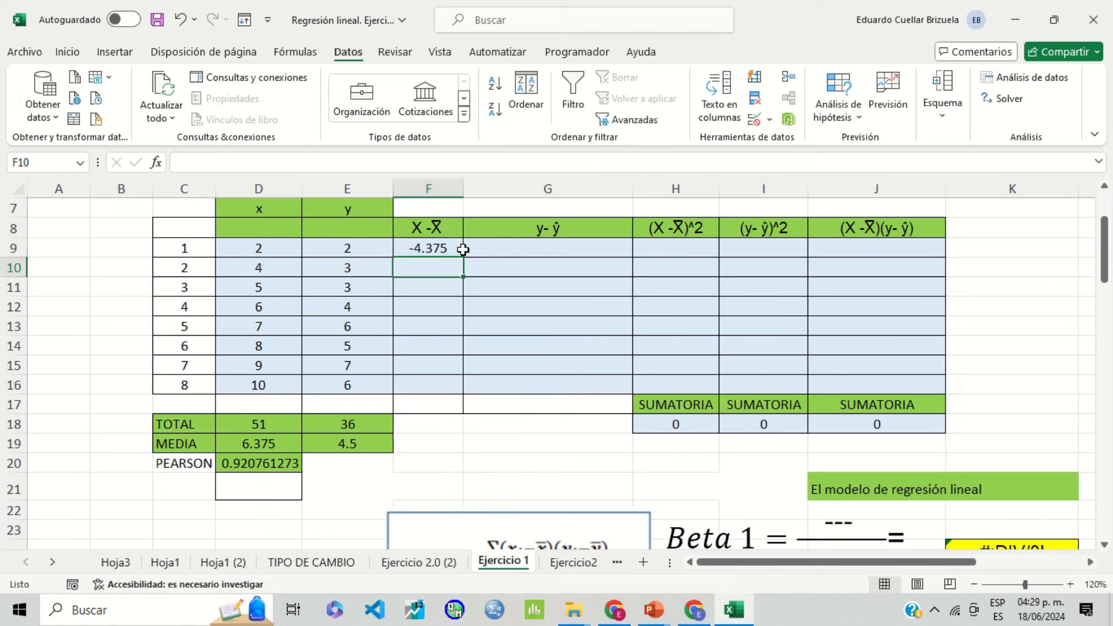
{"action": "left_click", "coordinate": [461, 249]}
{"action": "left_click_drag", "start_coordinate": [463, 257], "coordinate": [458, 393]}
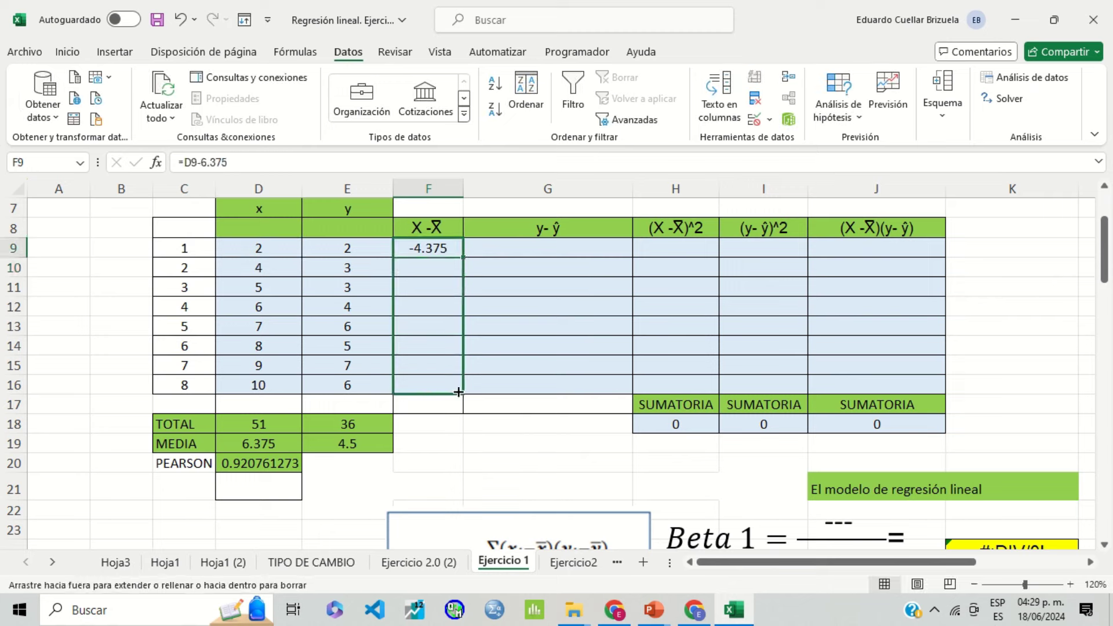
Fill the y−ŷ column G9:G16 with =E9-4.5 copied down through row 16
{"action": "double_click", "coordinate": [571, 244]}
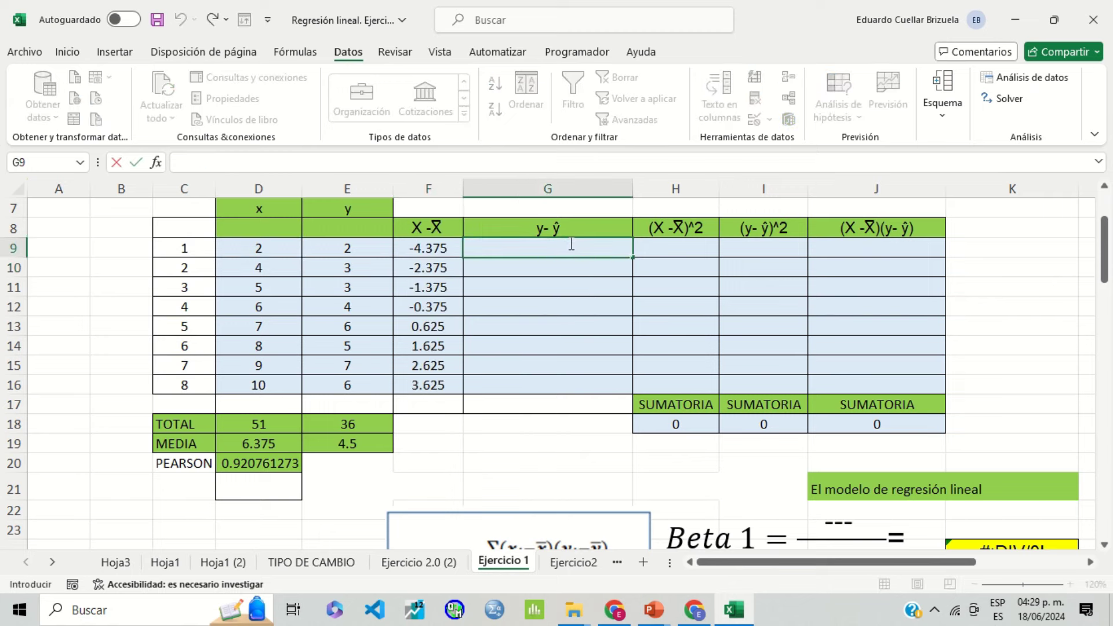
{"action": "type", "text": "="}
{"action": "left_click", "coordinate": [349, 249]}
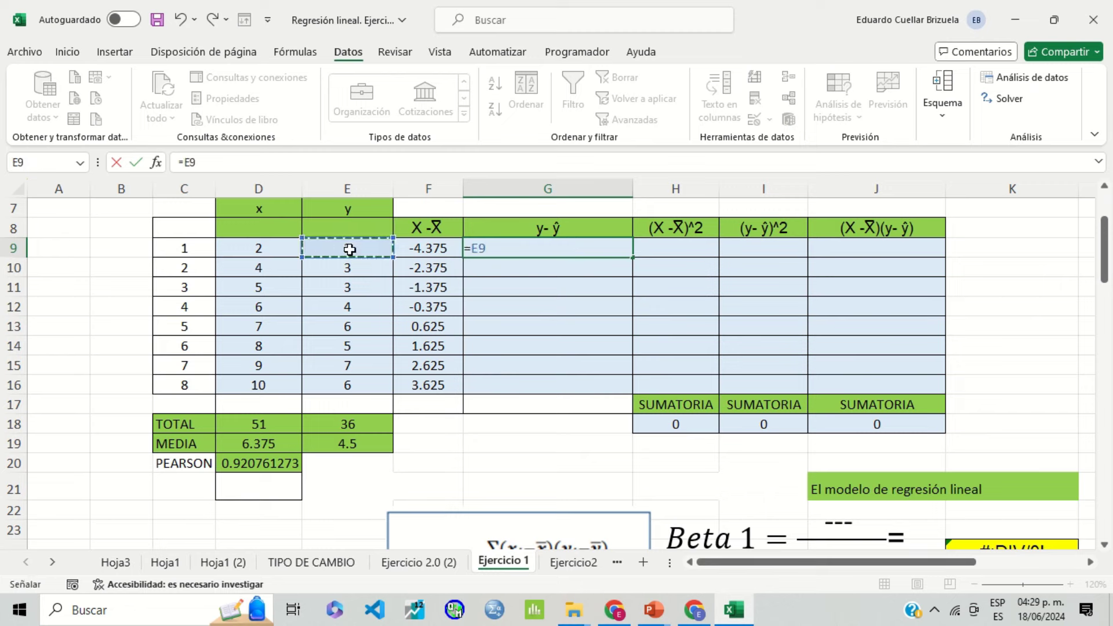
{"action": "type", "text": "-4."}
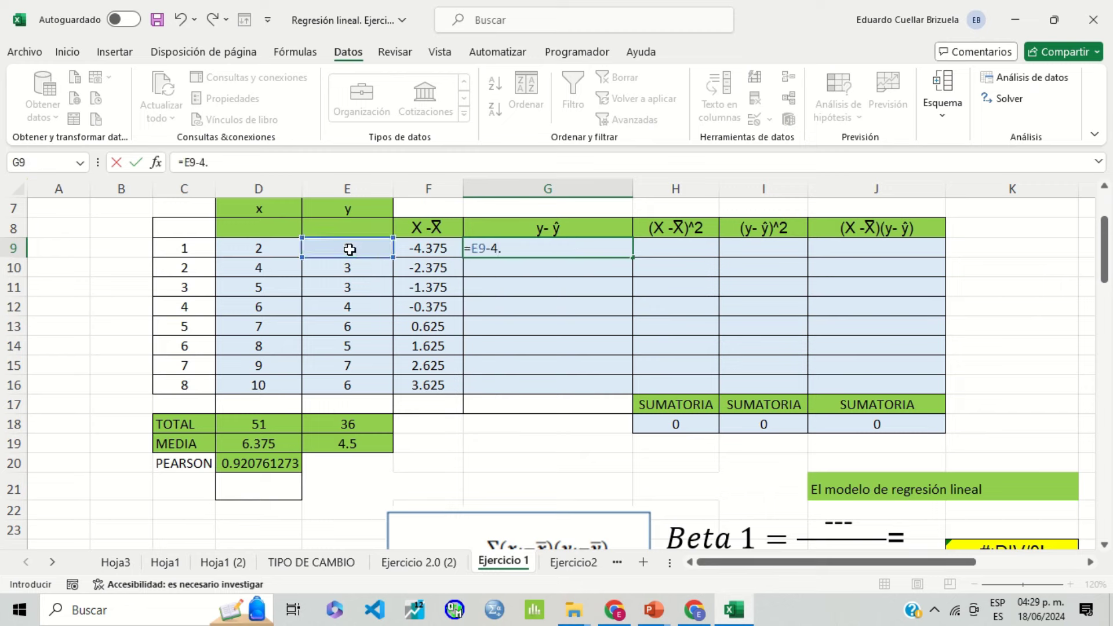
{"action": "type", "text": "5"}
{"action": "key", "text": "Return"}
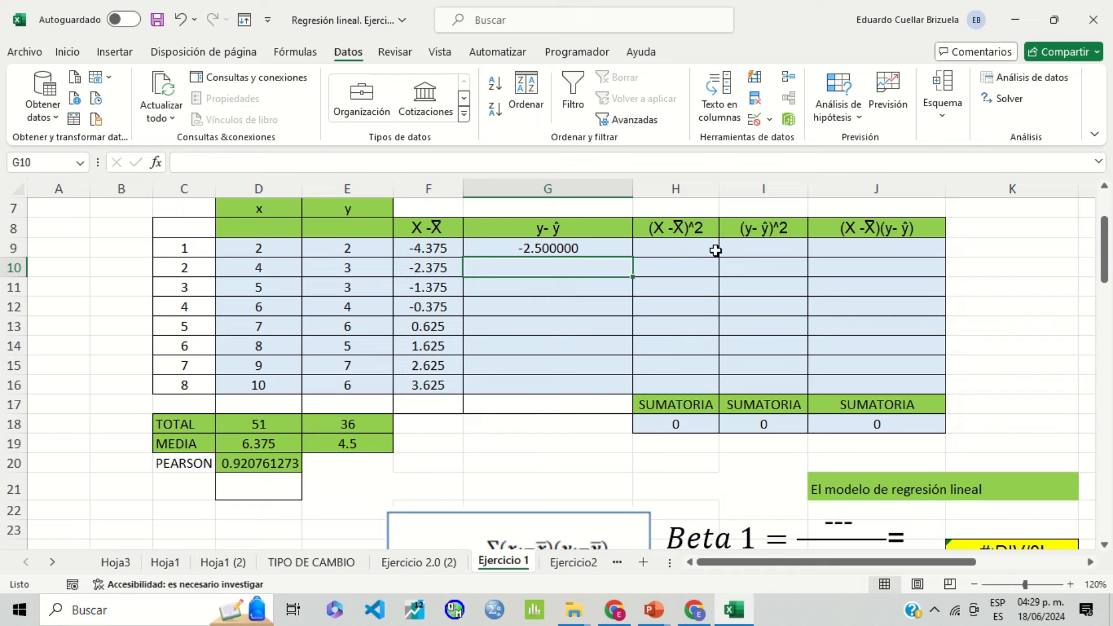
{"action": "key", "text": "Up"}
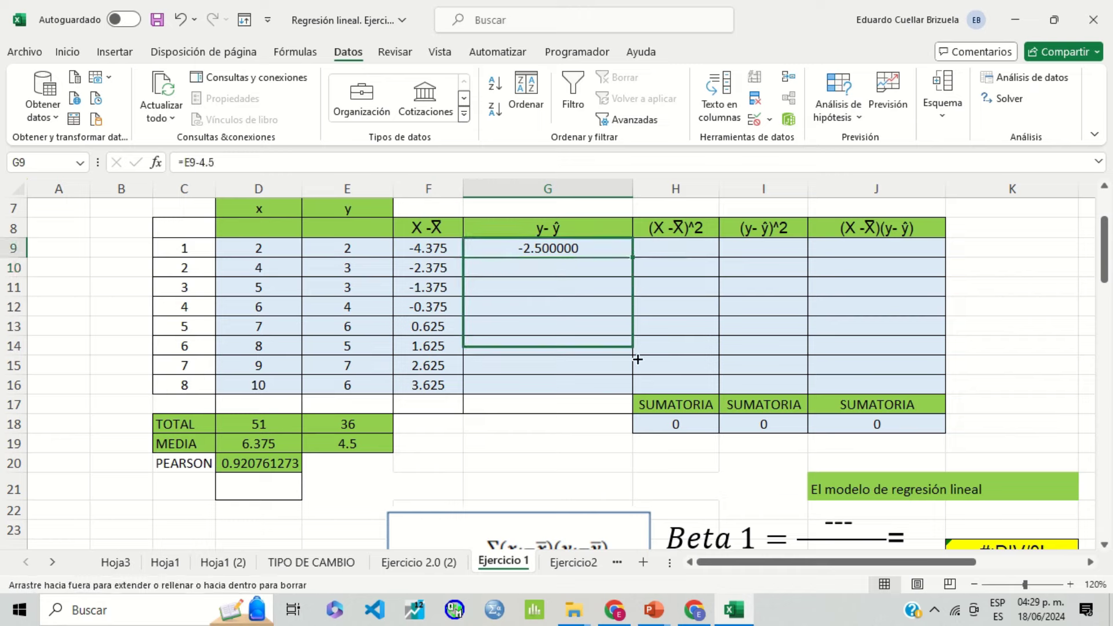
{"action": "left_click_drag", "start_coordinate": [632, 256], "coordinate": [633, 390]}
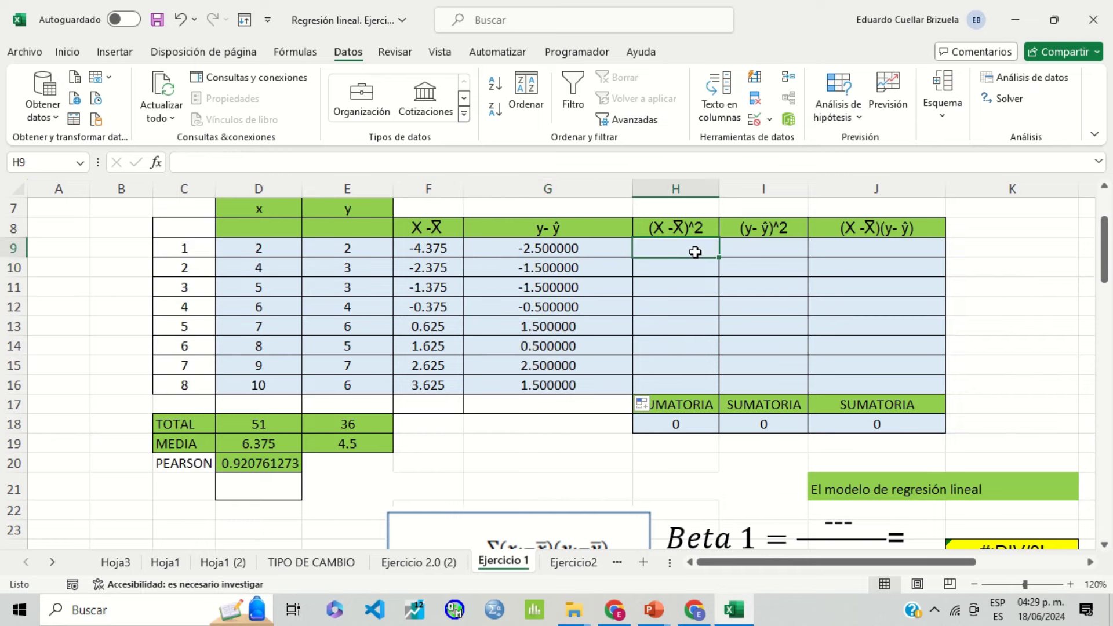
Enter =(D9-6.375)^2 in H9 for the first squared x deviation, 19.140625
{"action": "double_click", "coordinate": [697, 229]}
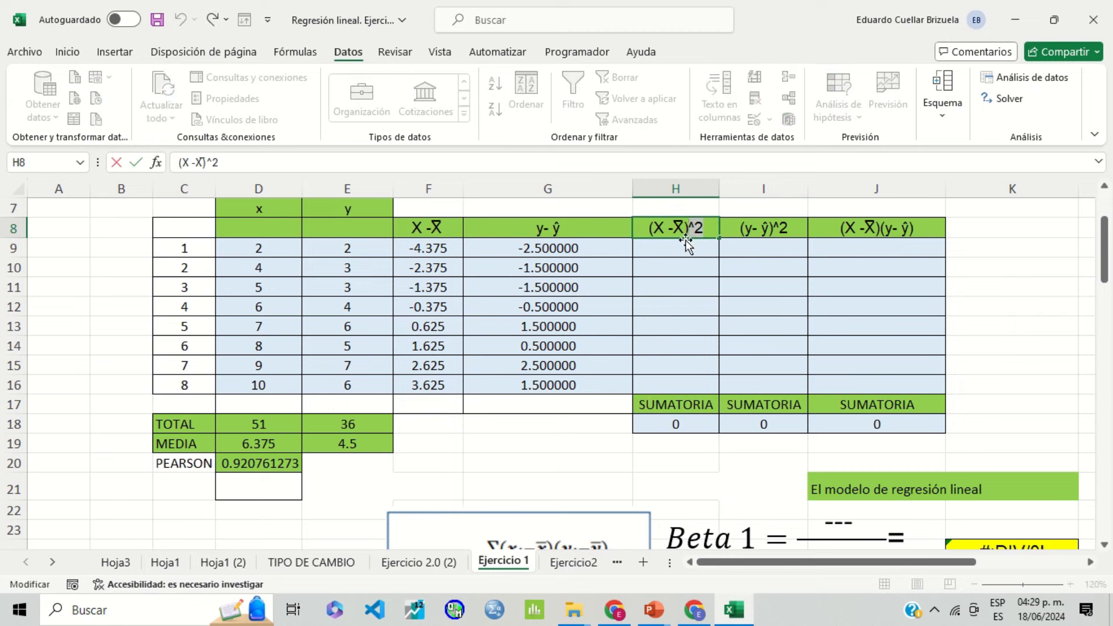
{"action": "left_click", "coordinate": [683, 244]}
{"action": "type", "text": "=("}
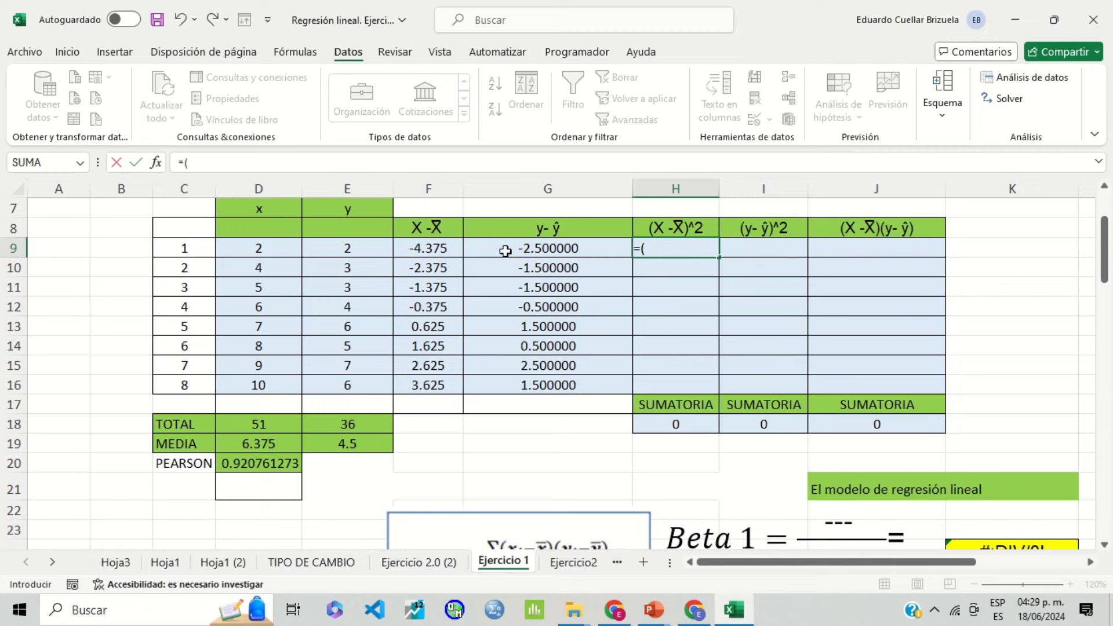
{"action": "left_click", "coordinate": [286, 248]}
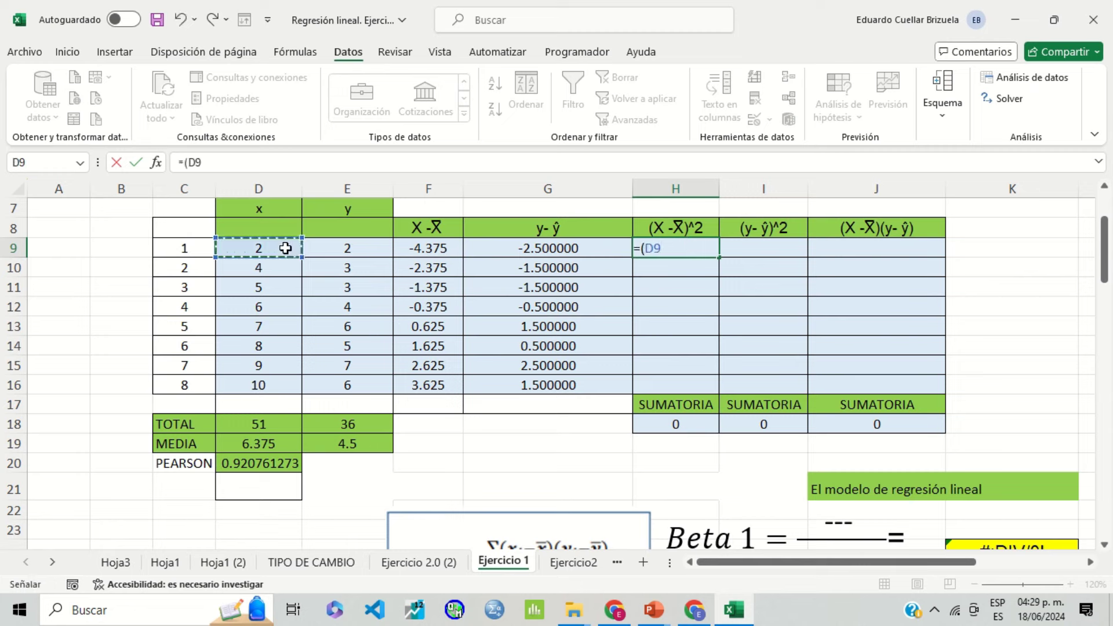
{"action": "type", "text": "-6."}
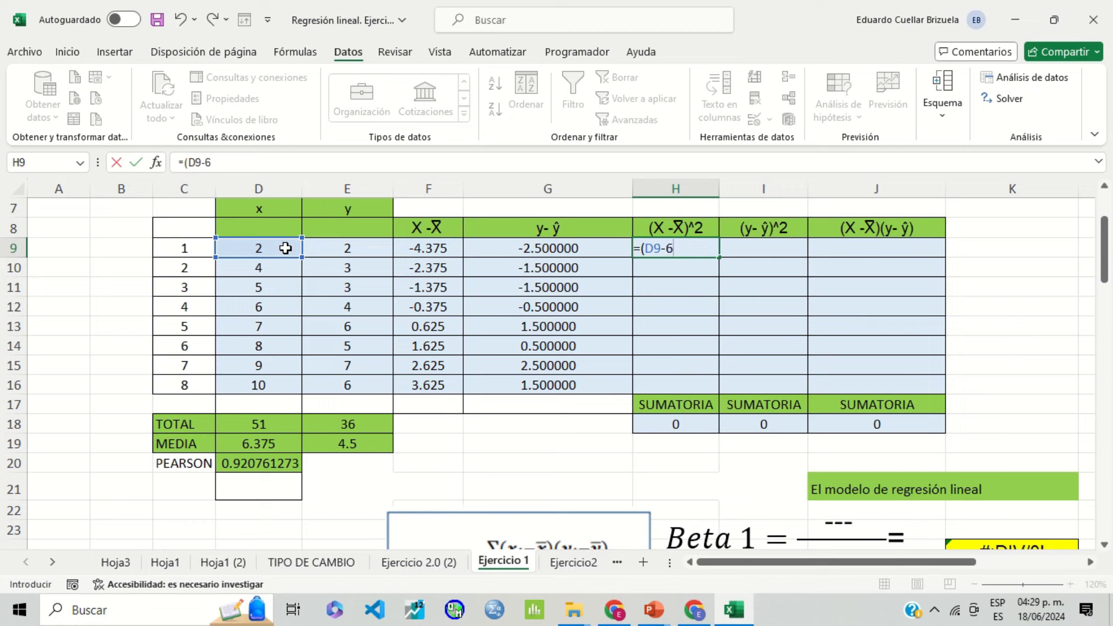
{"action": "type", "text": "375)"}
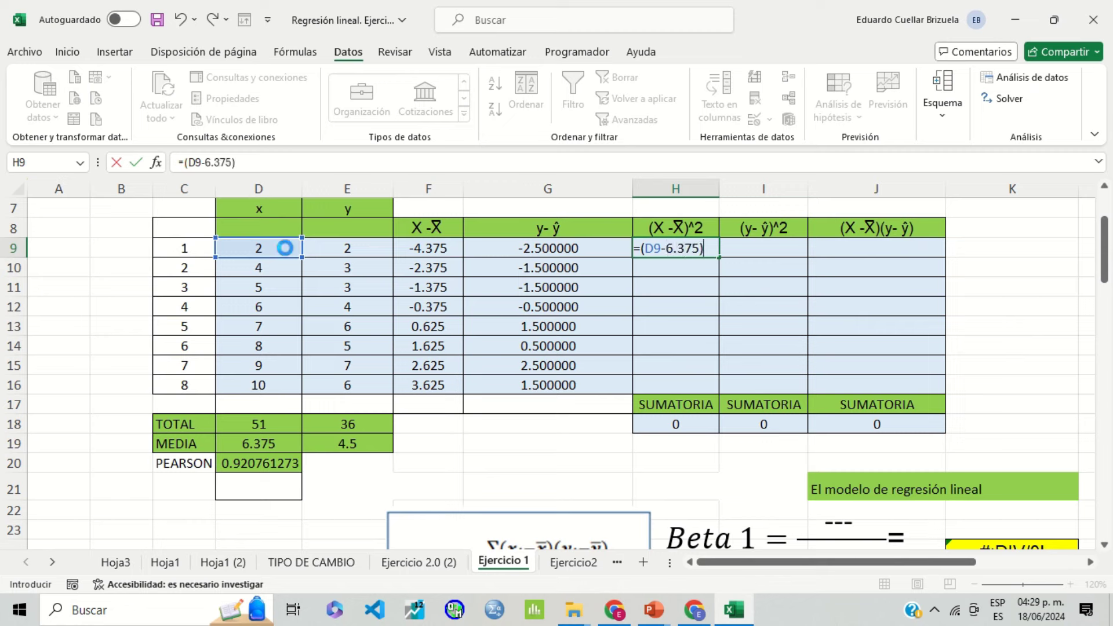
{"action": "type", "text": "^2"}
{"action": "key", "text": "Return"}
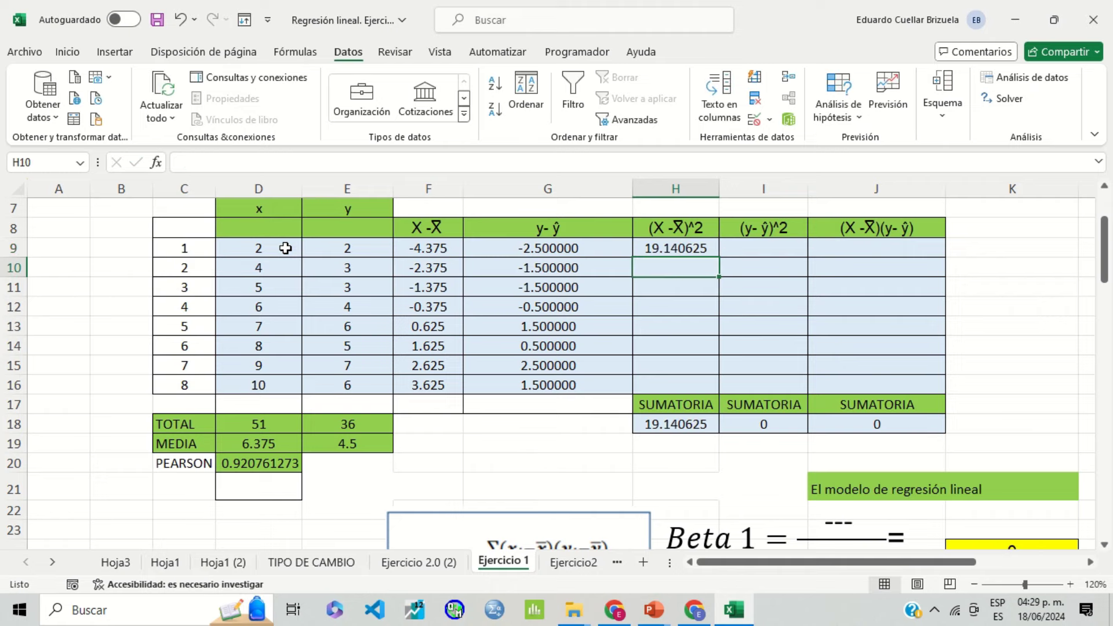
Verify the D19 mean formula, then copy H9 down through H16 for a 49.875 total
{"action": "left_click", "coordinate": [278, 444]}
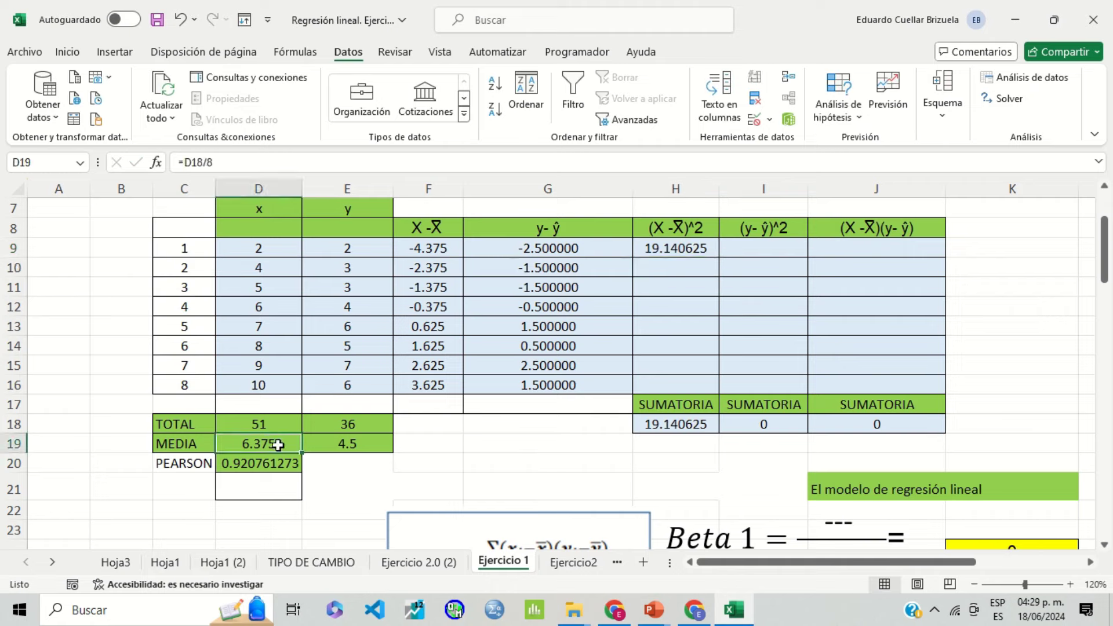
{"action": "double_click", "coordinate": [278, 445]}
{"action": "key", "text": "Return"}
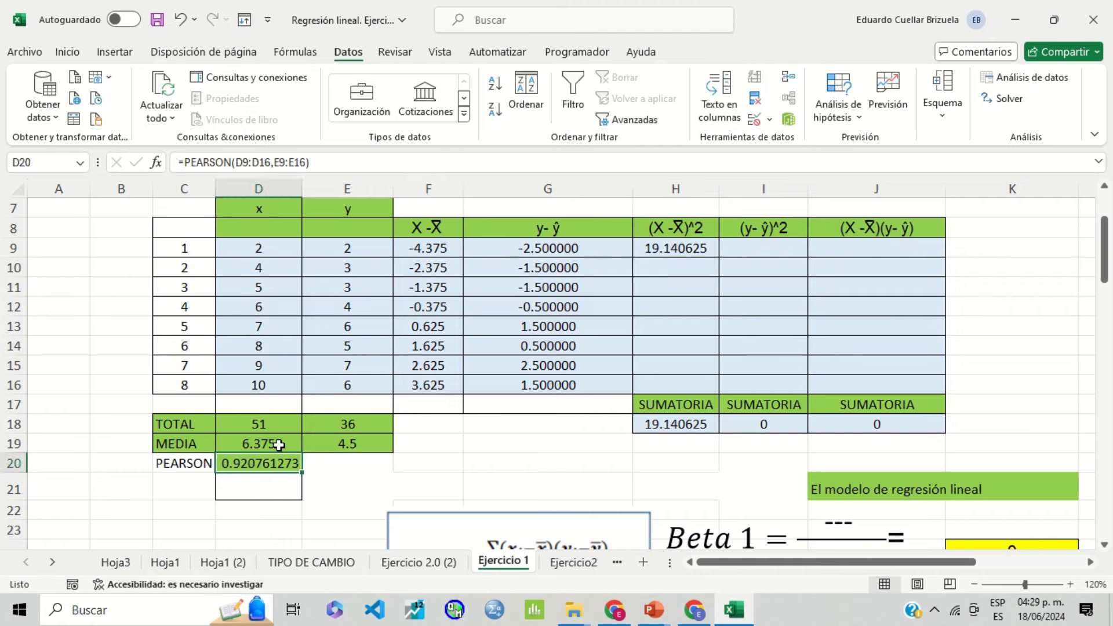
{"action": "left_click", "coordinate": [708, 254]}
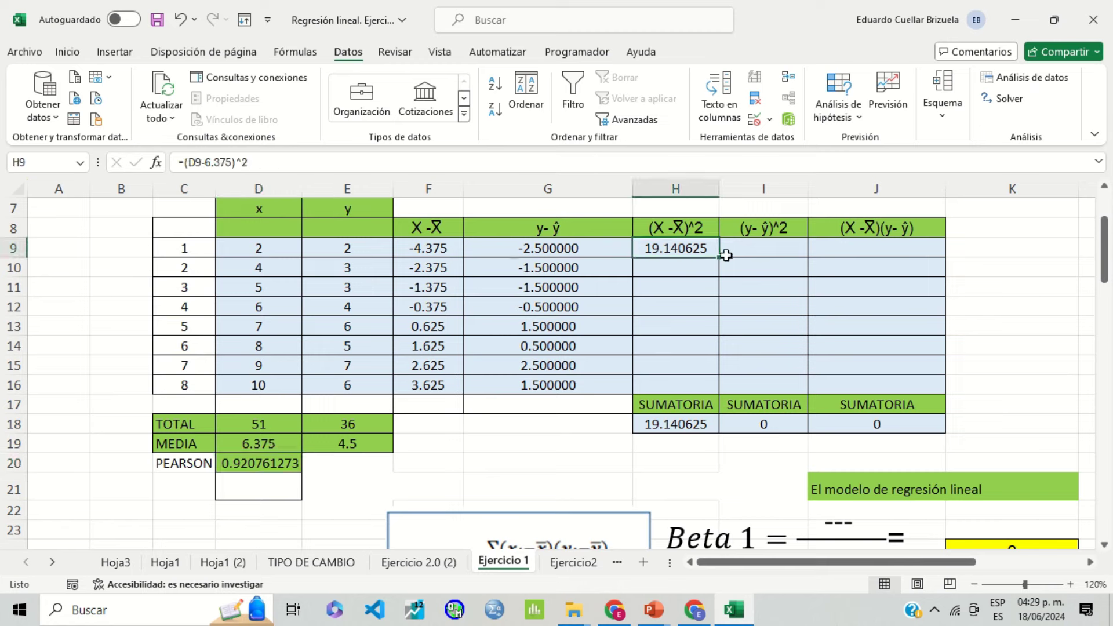
{"action": "left_click_drag", "start_coordinate": [722, 259], "coordinate": [718, 389]}
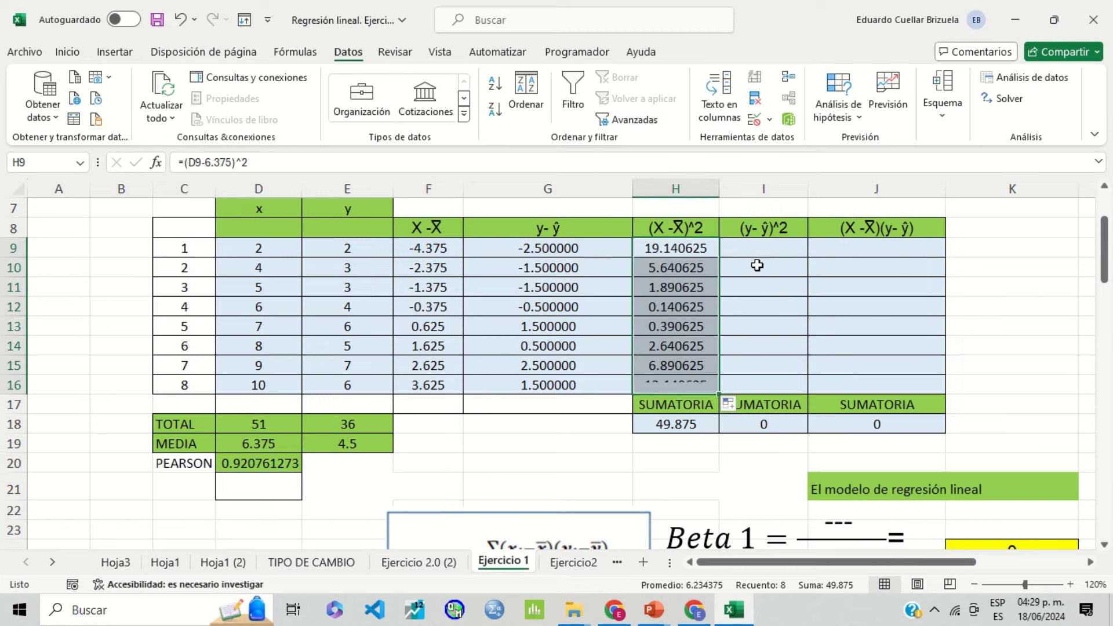
{"action": "double_click", "coordinate": [763, 244]}
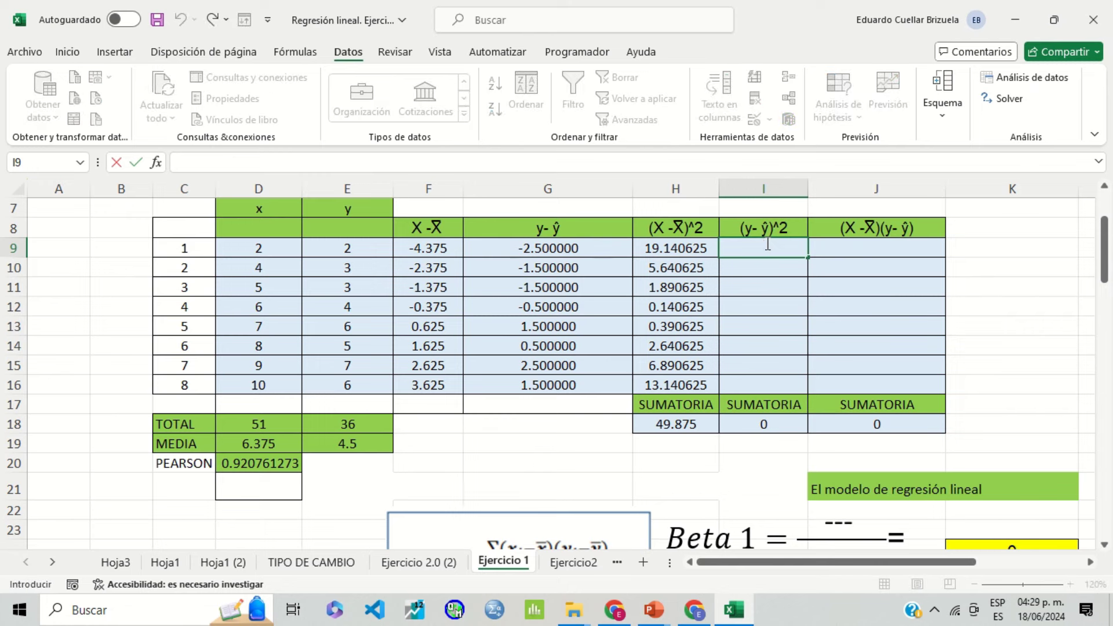
Fill I9:I16 with =(E9-4.5)^2, squared y deviations from 6.25 to 2.25 totalling 22
{"action": "type", "text": "(=8"}
{"action": "left_click", "coordinate": [357, 250]}
{"action": "type", "text": "-"}
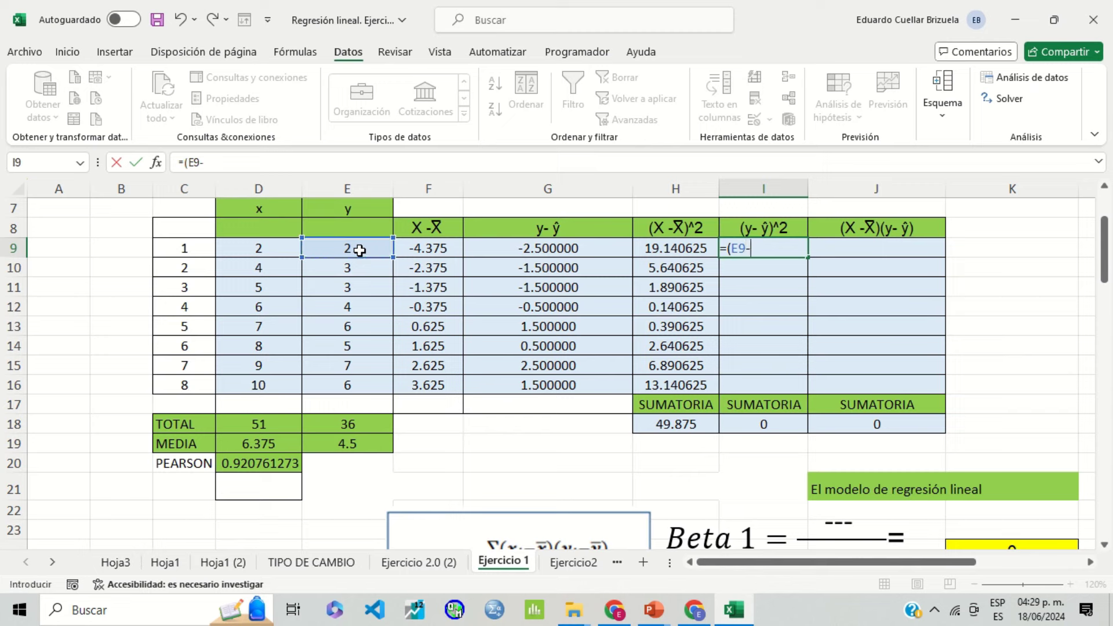
{"action": "type", "text": "4.5"}
{"action": "type", "text": ")^2"}
{"action": "key", "text": "Return"}
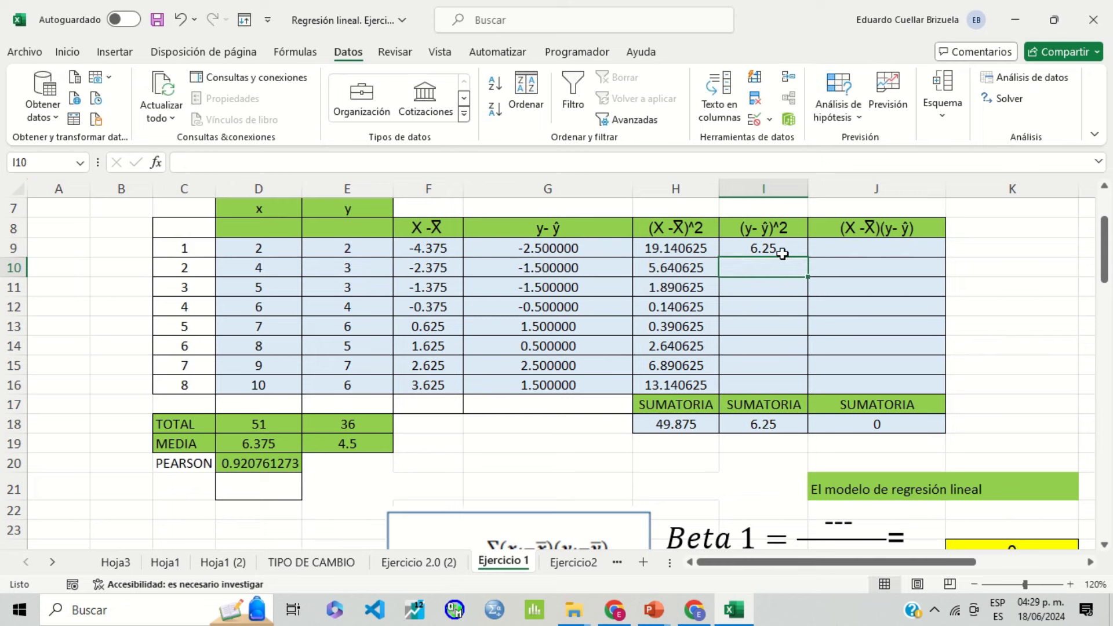
{"action": "left_click", "coordinate": [779, 250]}
{"action": "left_click_drag", "start_coordinate": [807, 258], "coordinate": [800, 385]}
{"action": "left_click", "coordinate": [876, 254]}
{"action": "type", "text": "="}
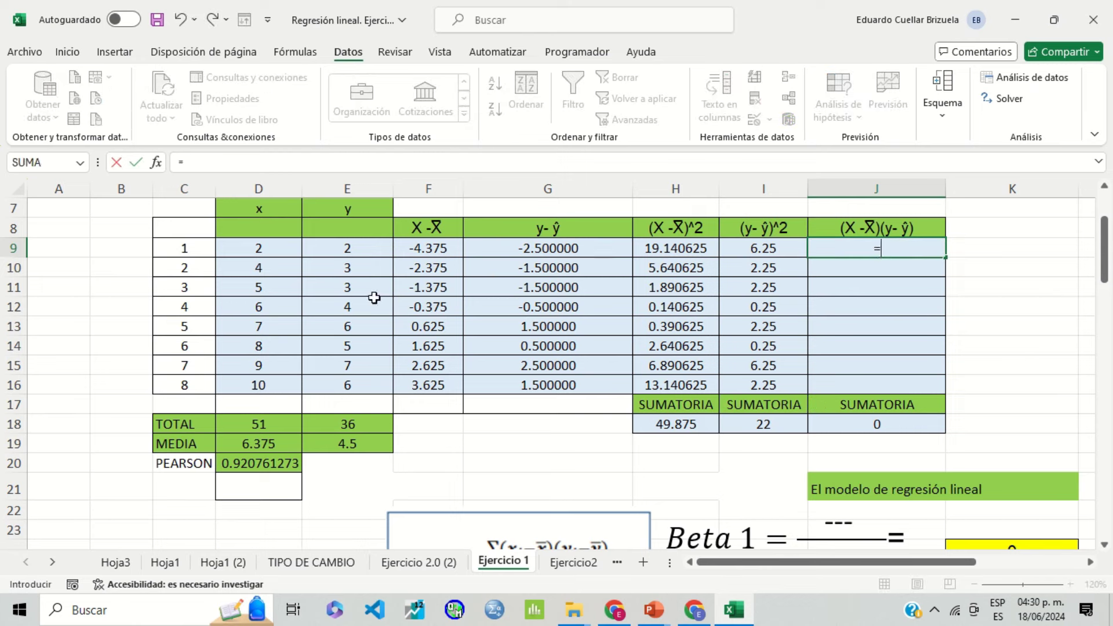
Fill J9:J16 with =F9*G9 cross-products from 10.9375 to 5.4375, summing to 30.5
{"action": "left_click", "coordinate": [452, 245]}
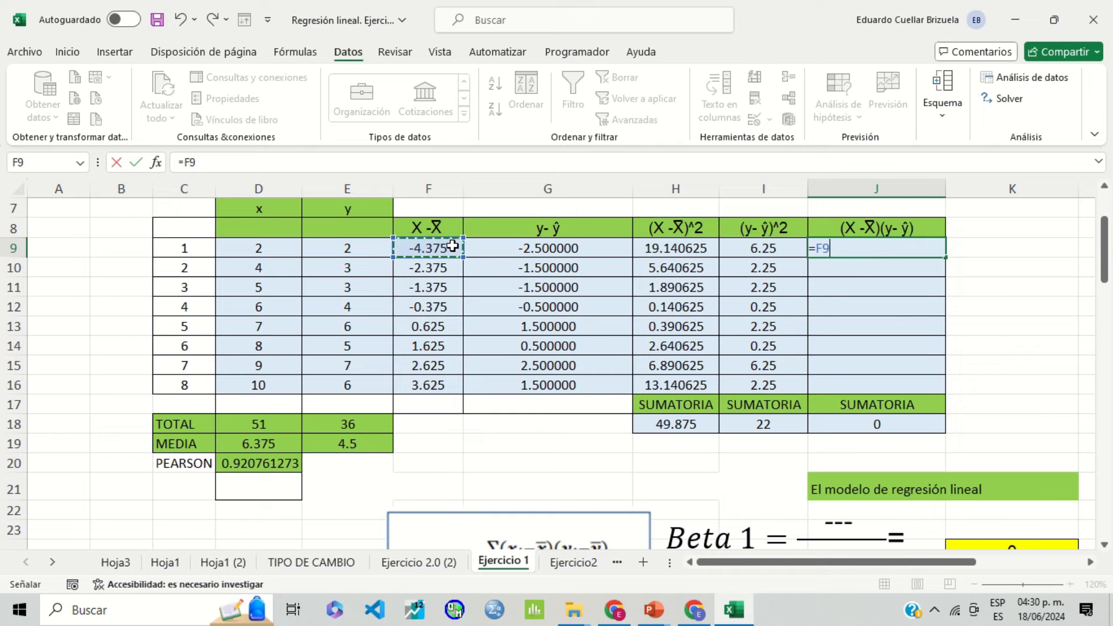
{"action": "type", "text": "*"}
{"action": "left_click", "coordinate": [492, 253]}
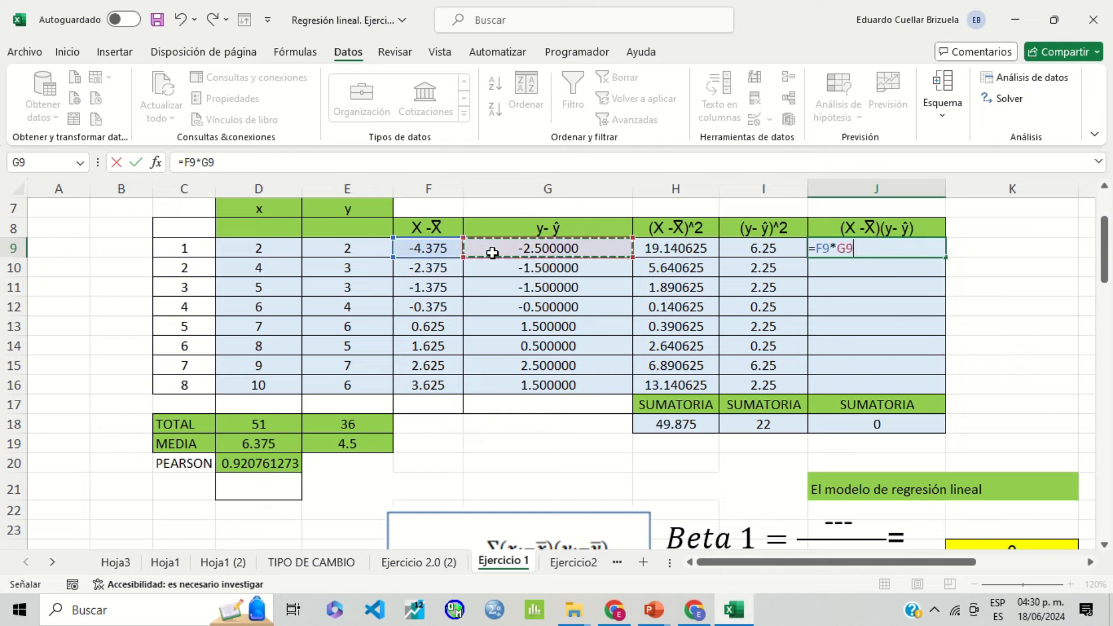
{"action": "key", "text": "Return"}
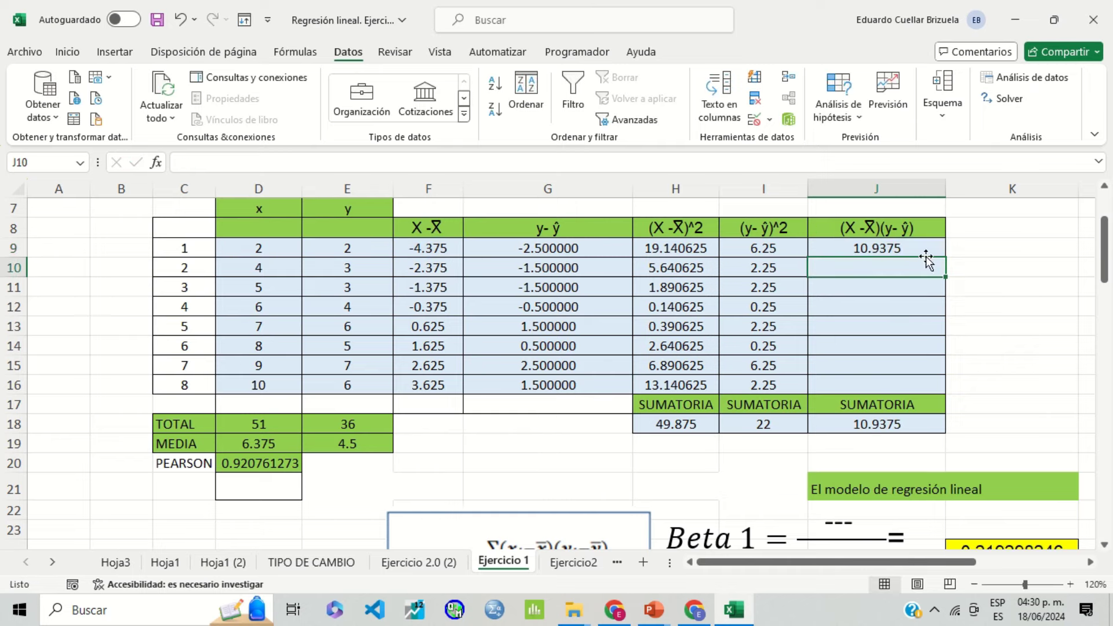
{"action": "left_click", "coordinate": [930, 251]}
{"action": "left_click_drag", "start_coordinate": [945, 258], "coordinate": [928, 388]}
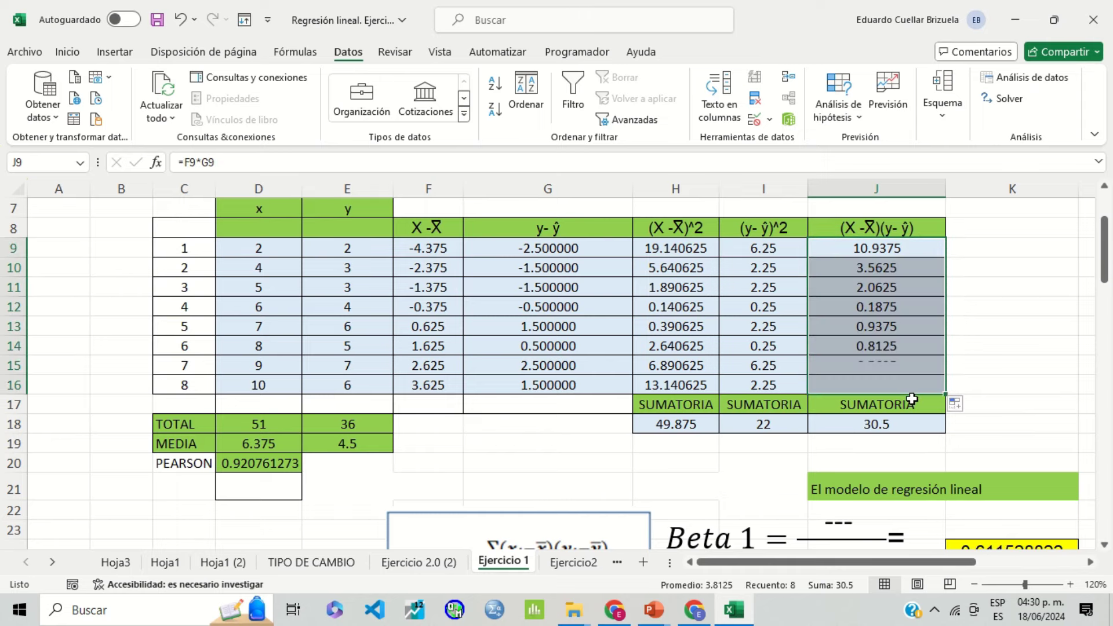
{"action": "left_click", "coordinate": [685, 421]}
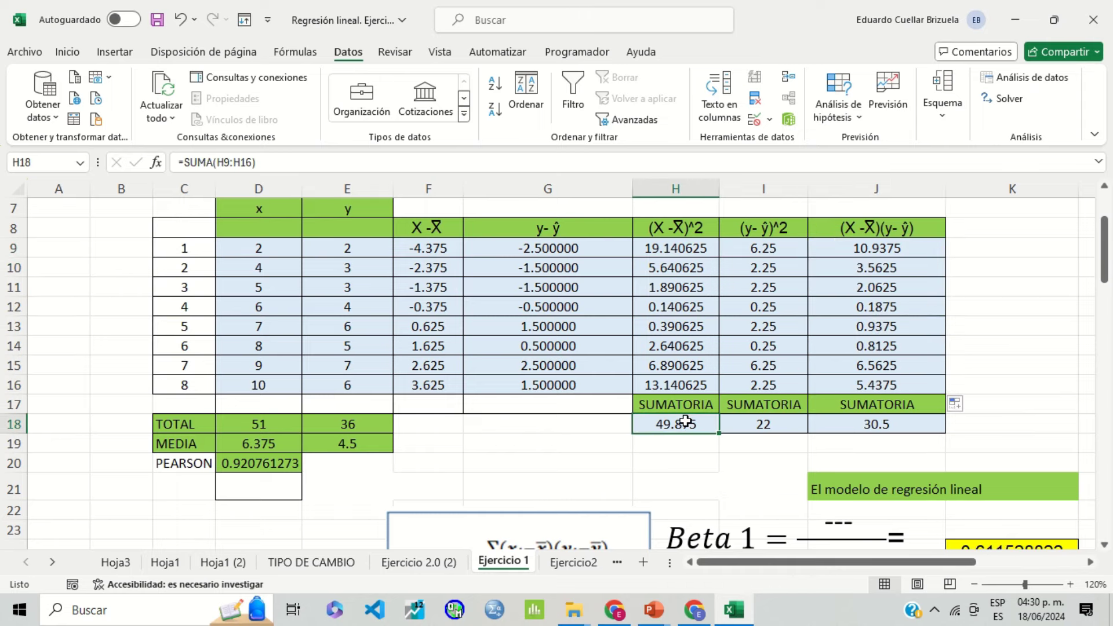
{"action": "double_click", "coordinate": [732, 422]}
{"action": "key", "text": "Return"}
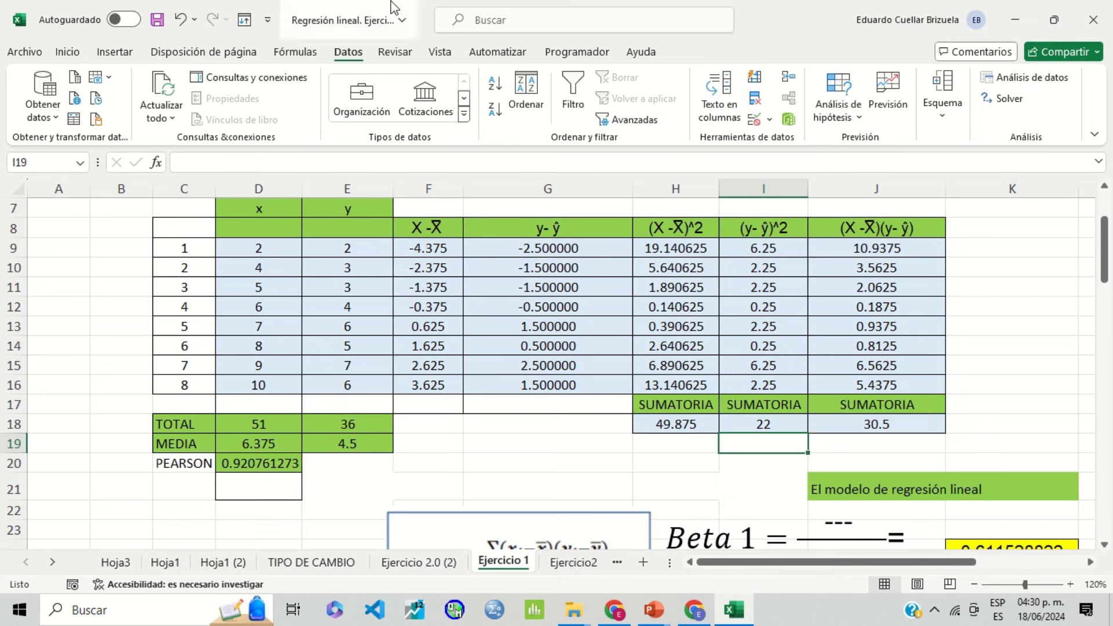
Replace the Beta 1 equation's numerator placeholder with a non-italic 30.5
{"action": "scroll", "coordinate": [646, 365], "scroll_direction": "down", "scroll_amount": 2}
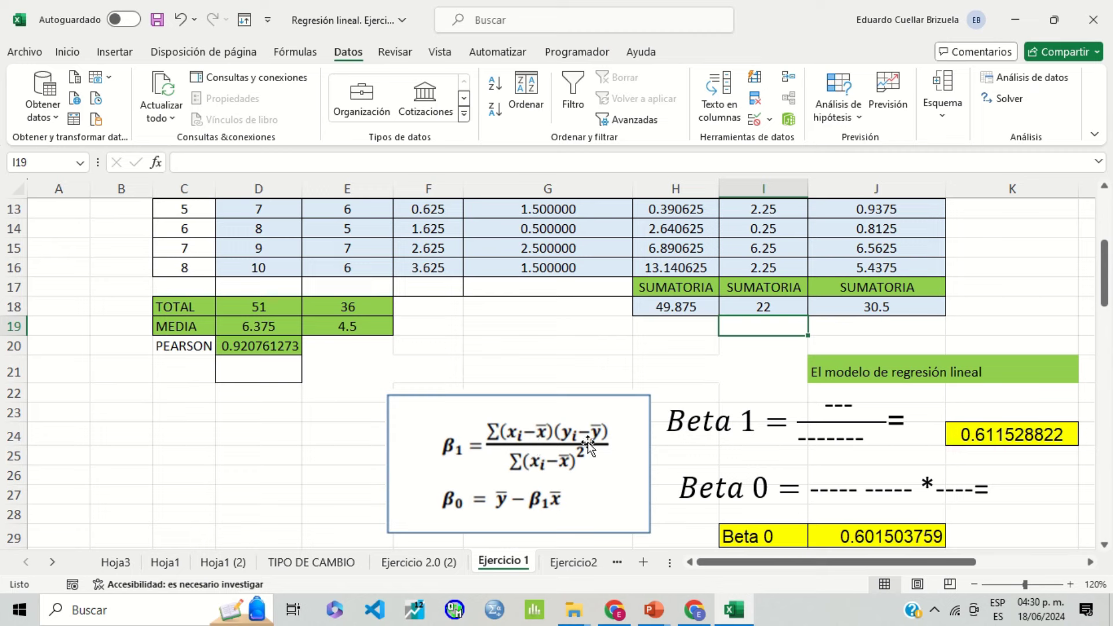
{"action": "left_click", "coordinate": [858, 412]}
{"action": "left_click_drag", "start_coordinate": [858, 412], "coordinate": [811, 411]}
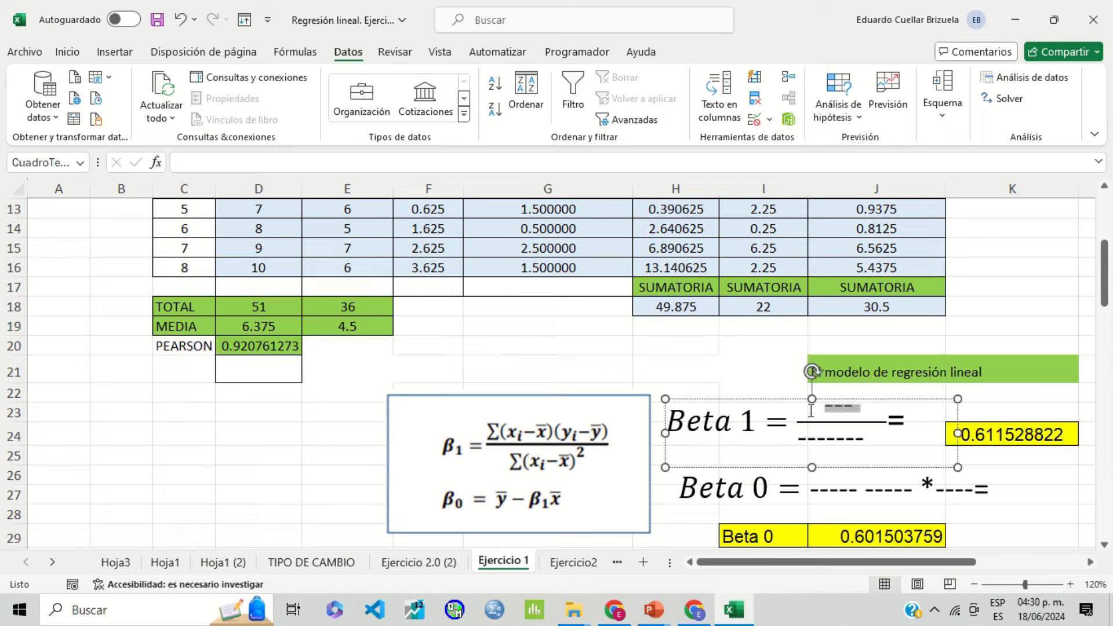
{"action": "type", "text": "30."}
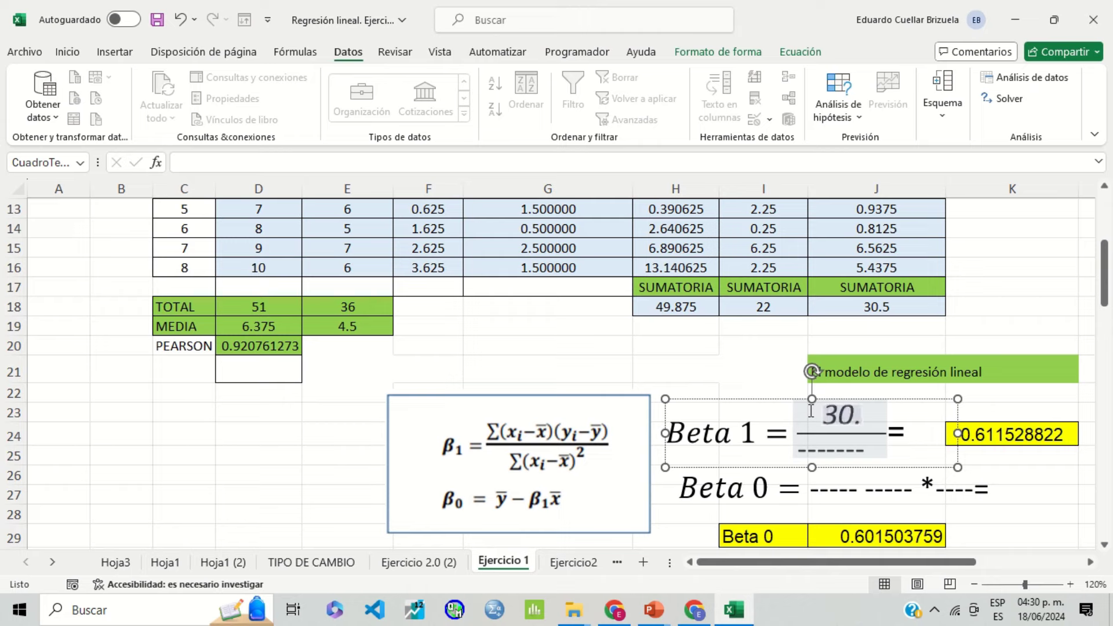
{"action": "key", "text": "BackSpace"}
{"action": "key", "text": "BackSpace"}
{"action": "key", "text": "BackSpace"}
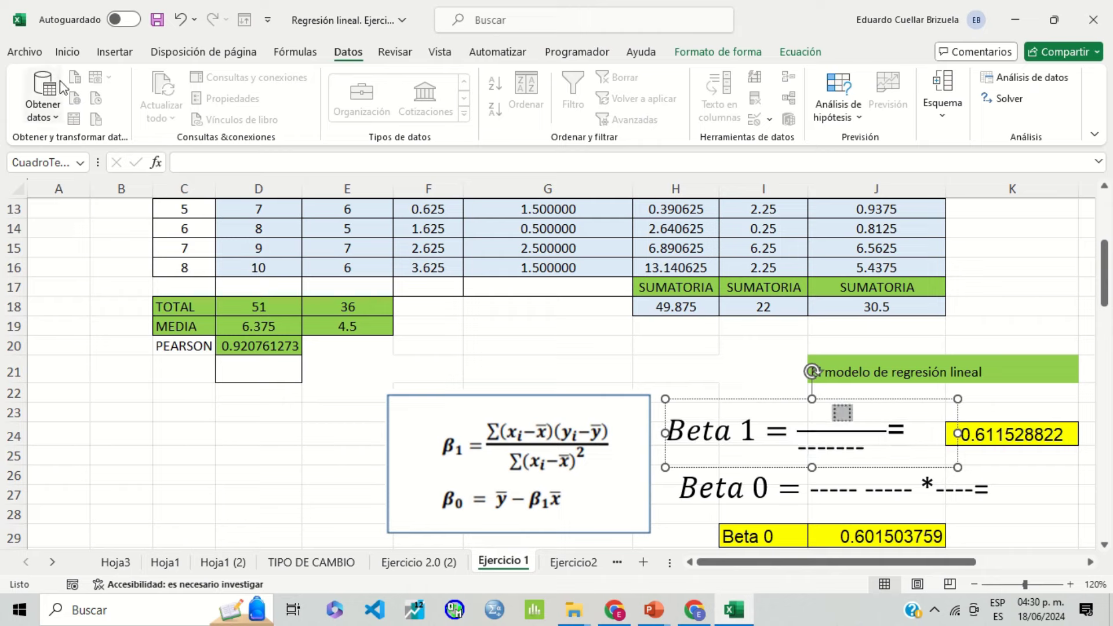
{"action": "left_click", "coordinate": [67, 52]}
{"action": "left_click", "coordinate": [128, 109]}
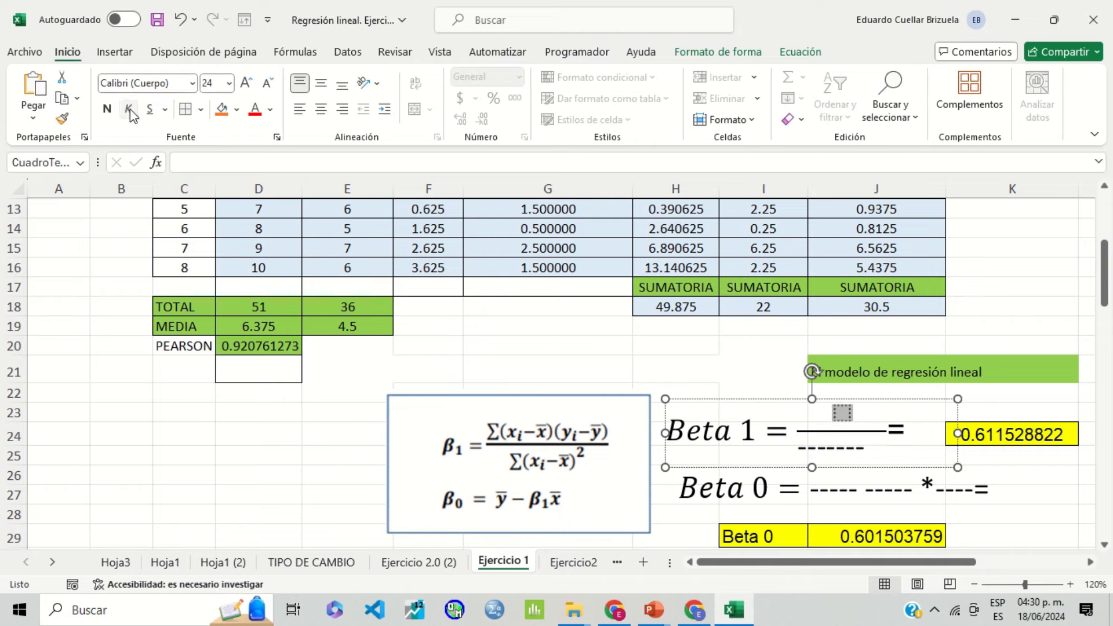
{"action": "type", "text": "30.5"}
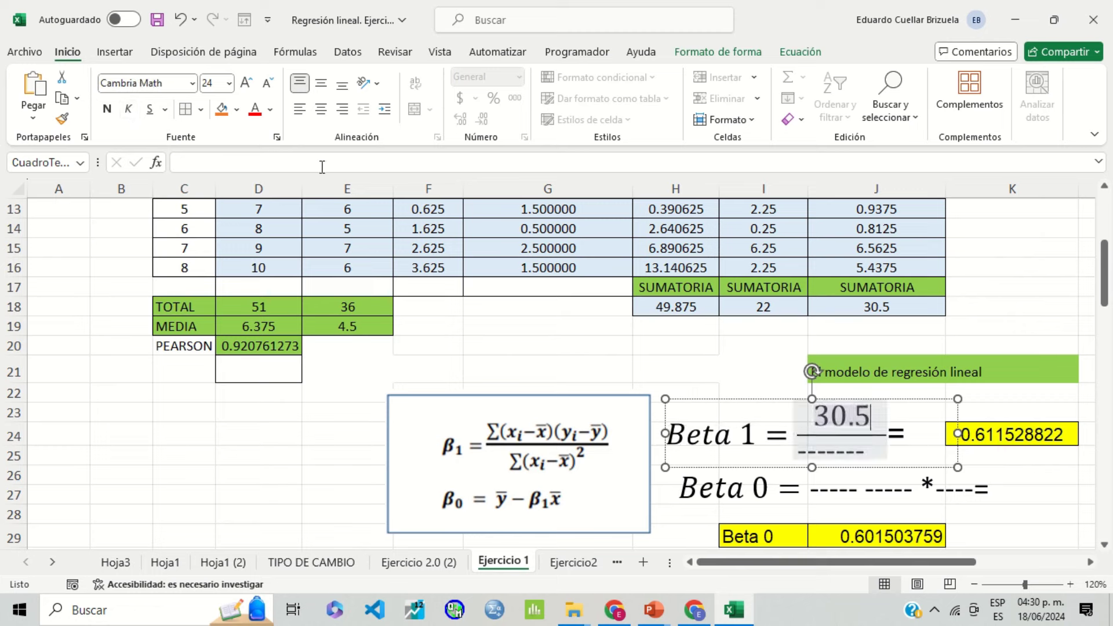
Replace the Beta 1 denominator dashes with 49.875 and re-confirm =J18/H18 (0.611528822) in K24
{"action": "left_click", "coordinate": [873, 453]}
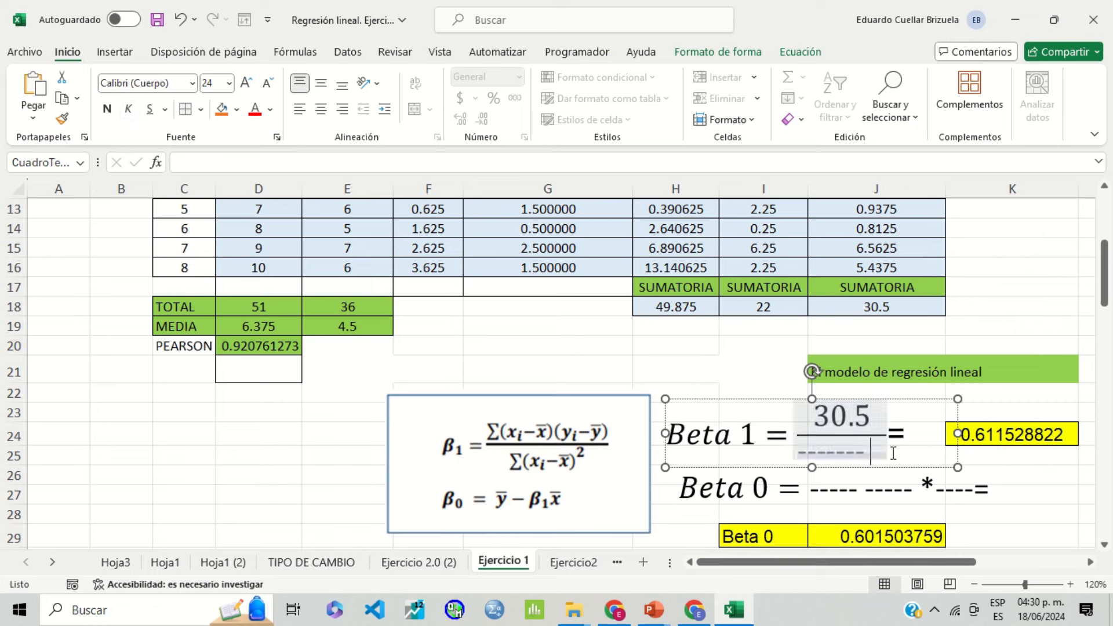
{"action": "key", "text": "BackSpace"}
{"action": "key", "text": "BackSpace"}
{"action": "key", "text": "BackSpace"}
{"action": "key", "text": "BackSpace"}
{"action": "key", "text": "BackSpace"}
{"action": "key", "text": "BackSpace"}
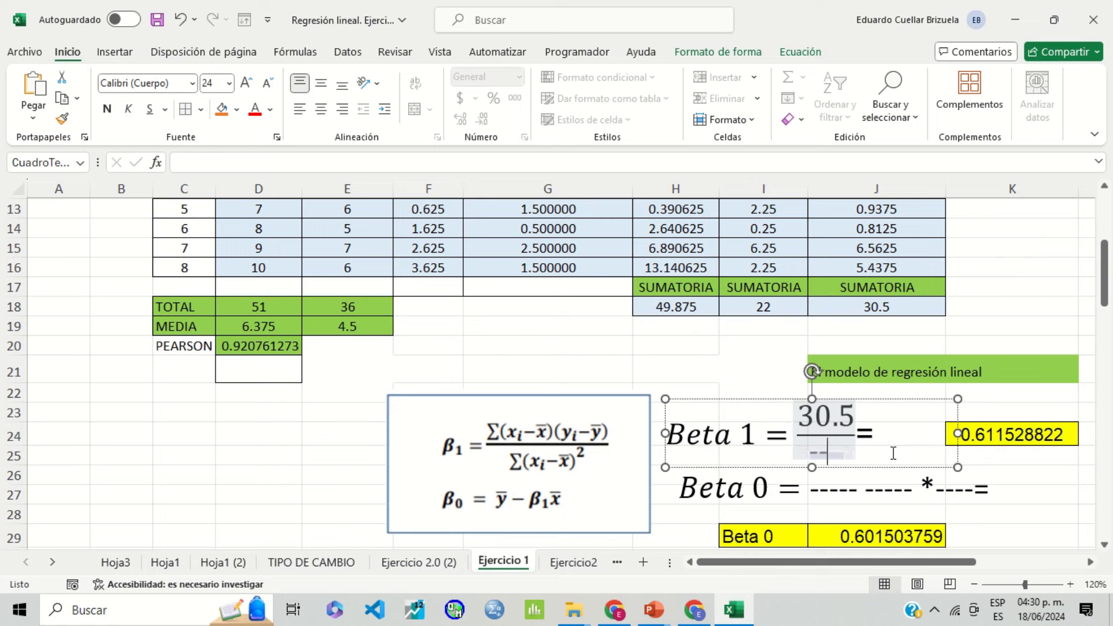
{"action": "key", "text": "BackSpace"}
{"action": "type", "text": "4"}
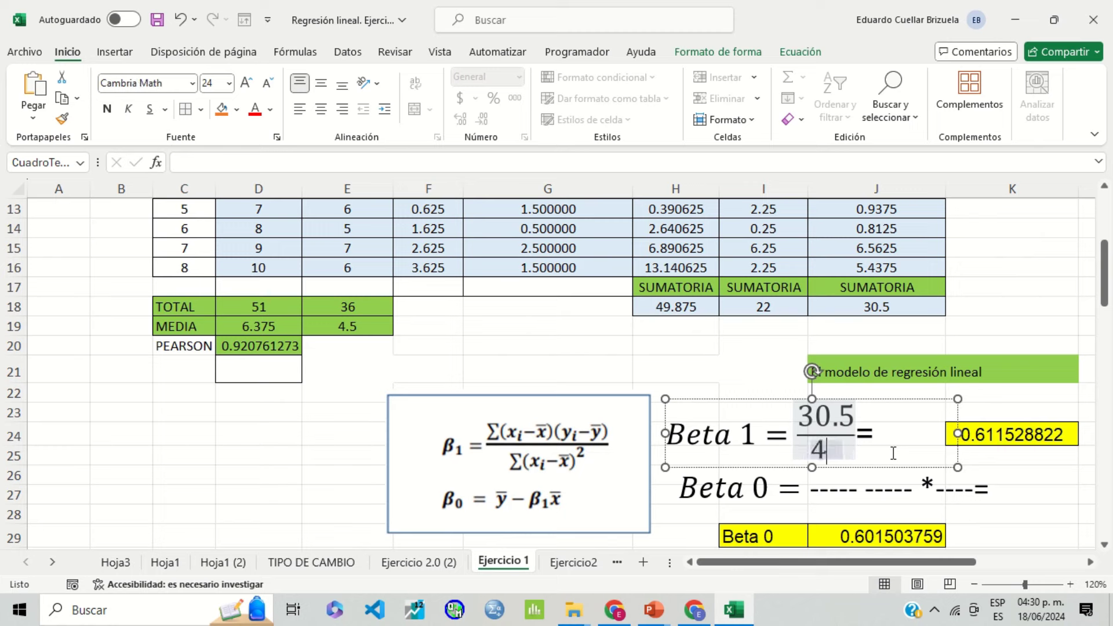
{"action": "type", "text": "9."}
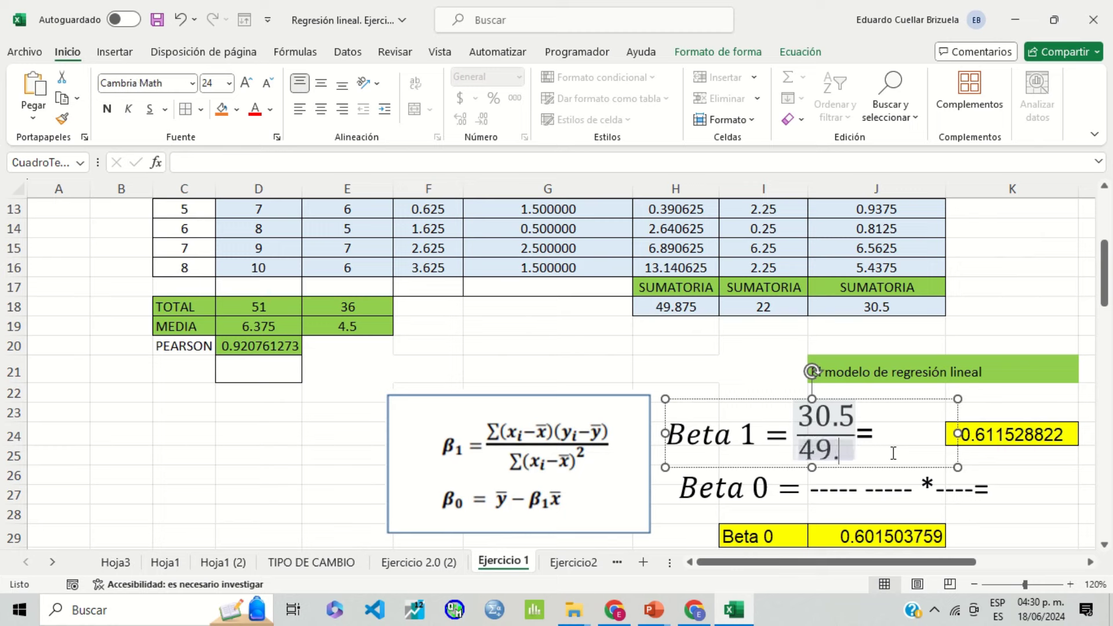
{"action": "type", "text": "875"}
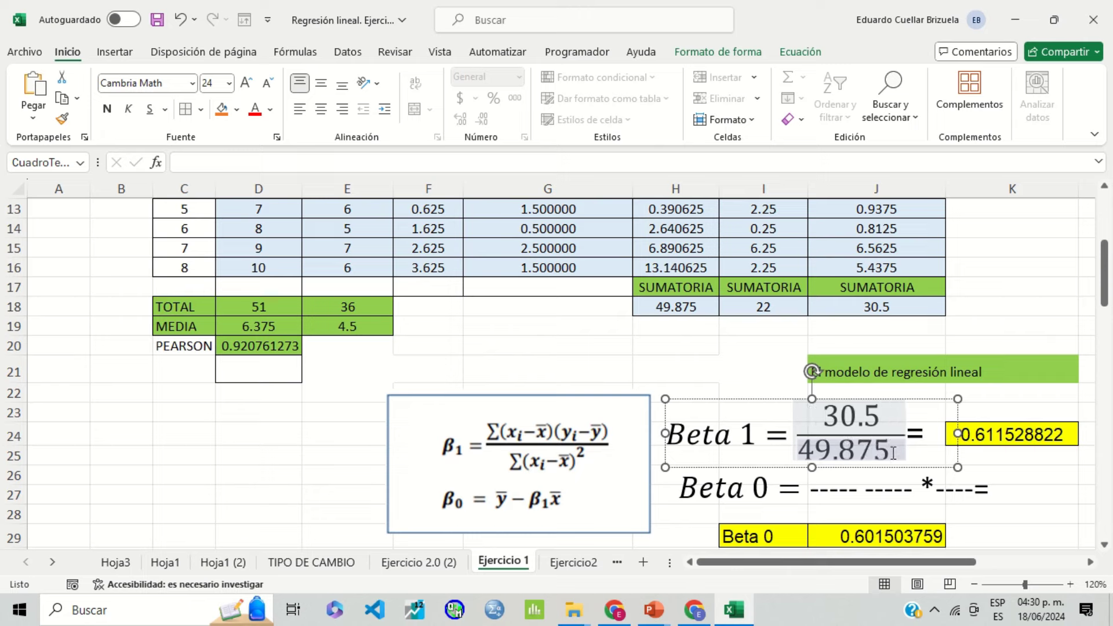
{"action": "left_click", "coordinate": [1011, 392]}
{"action": "left_click", "coordinate": [1002, 430]}
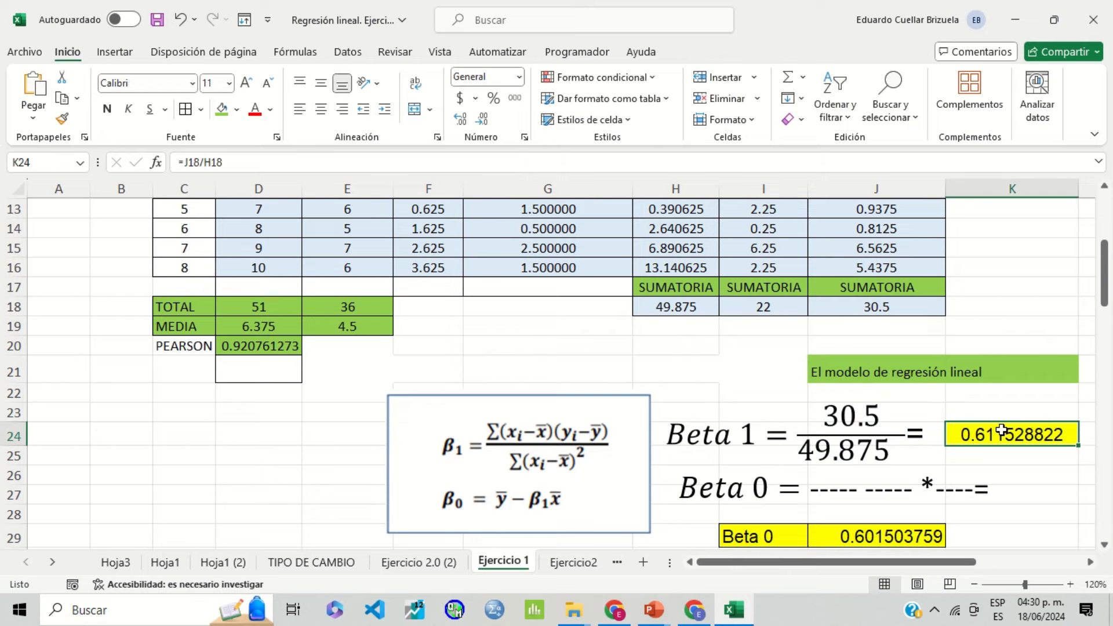
{"action": "double_click", "coordinate": [1001, 431]}
{"action": "key", "text": "Return"}
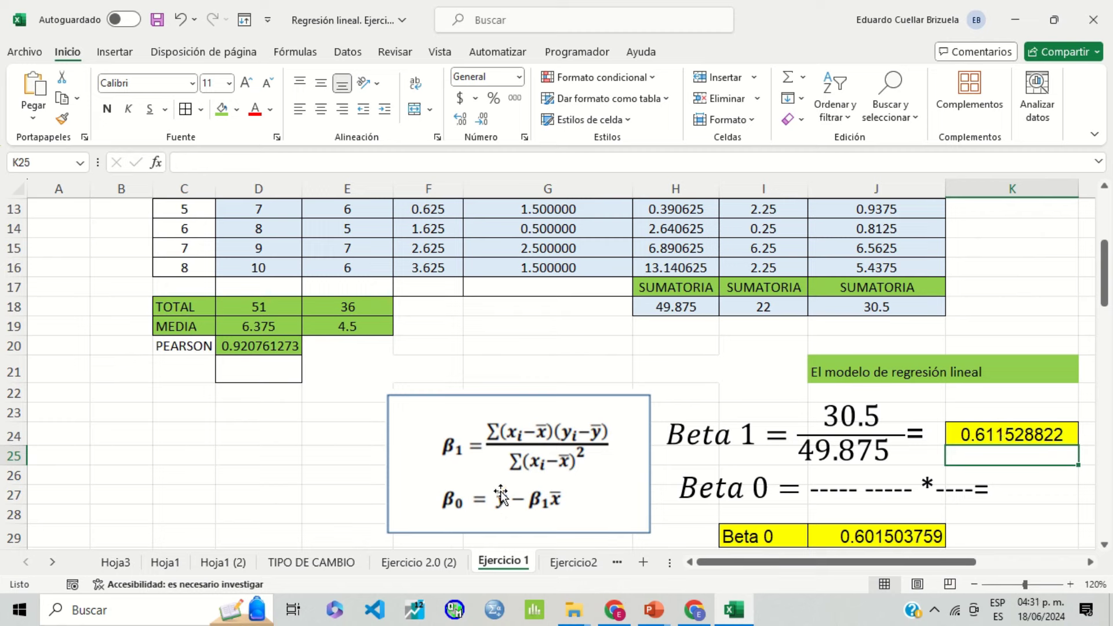
Fill the Beta 0 equation with 4.5, 0.61 and 6.375, and confirm =E19-(K24*D19) in J29
{"action": "scroll", "coordinate": [513, 509], "scroll_direction": "down", "scroll_amount": 1}
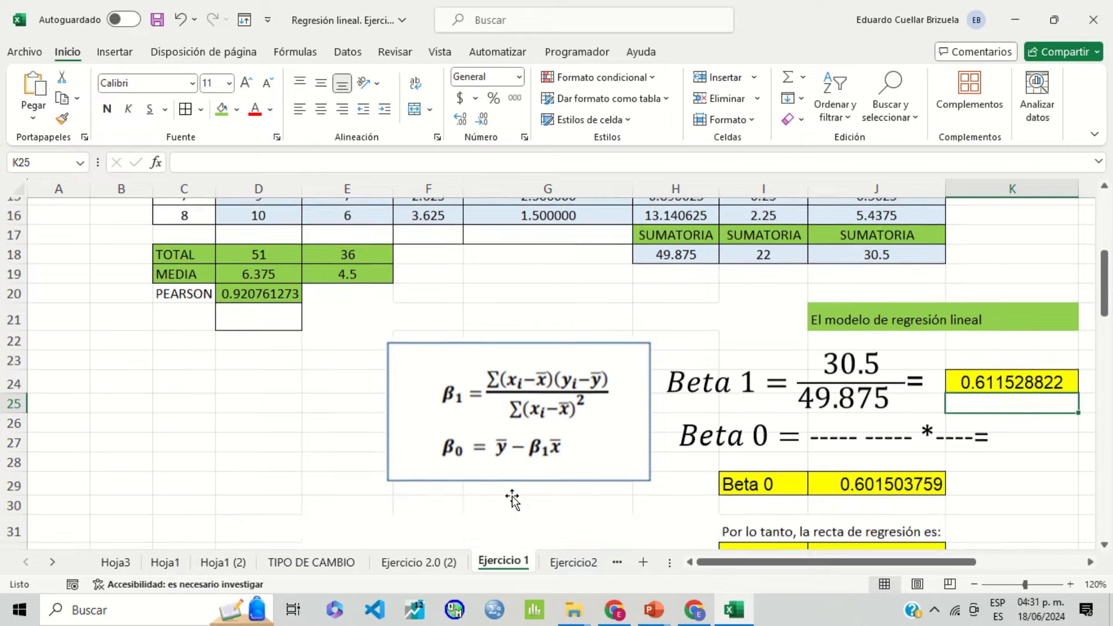
{"action": "scroll", "coordinate": [512, 481], "scroll_direction": "down", "scroll_amount": 2}
{"action": "scroll", "coordinate": [512, 463], "scroll_direction": "up", "scroll_amount": 1}
{"action": "scroll", "coordinate": [512, 463], "scroll_direction": "up", "scroll_amount": 1}
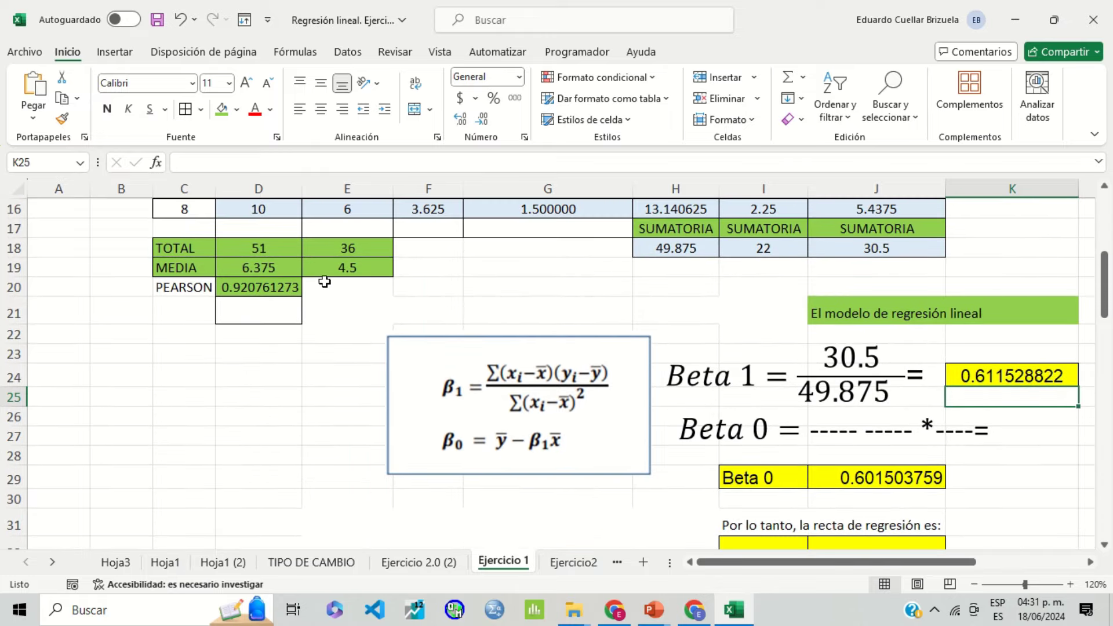
{"action": "left_click_drag", "start_coordinate": [856, 431], "coordinate": [811, 432]}
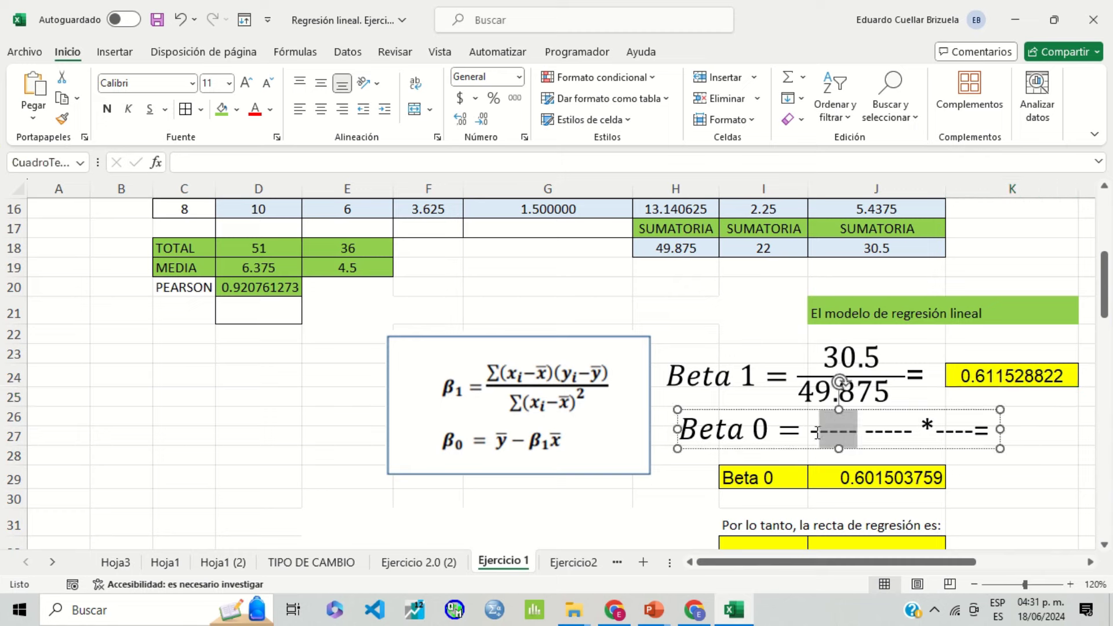
{"action": "type", "text": "4"}
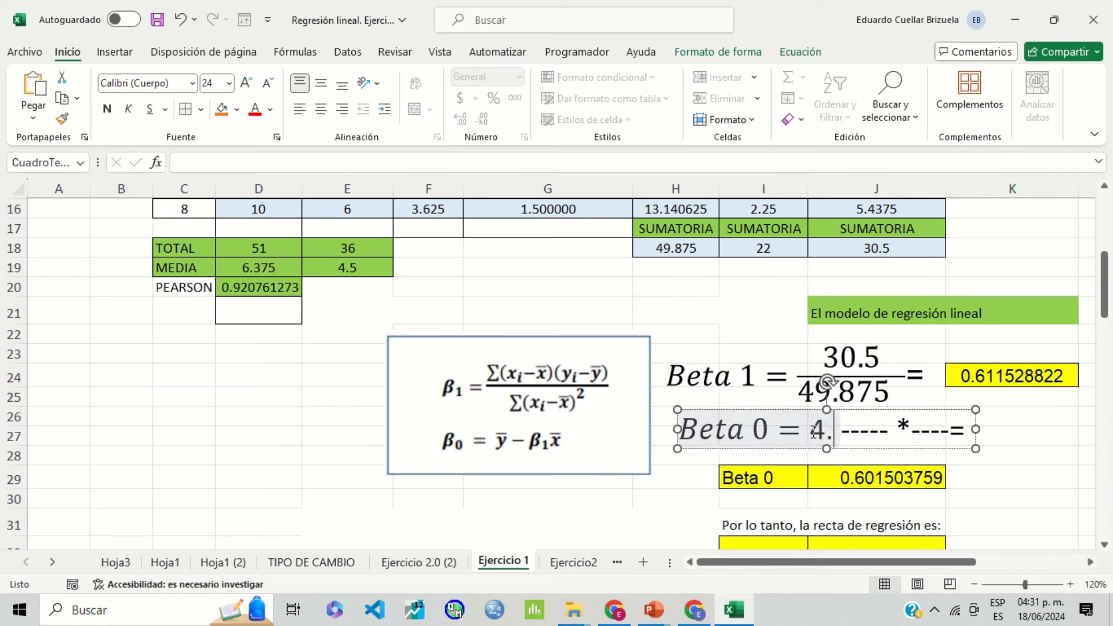
{"action": "type", "text": ".5"}
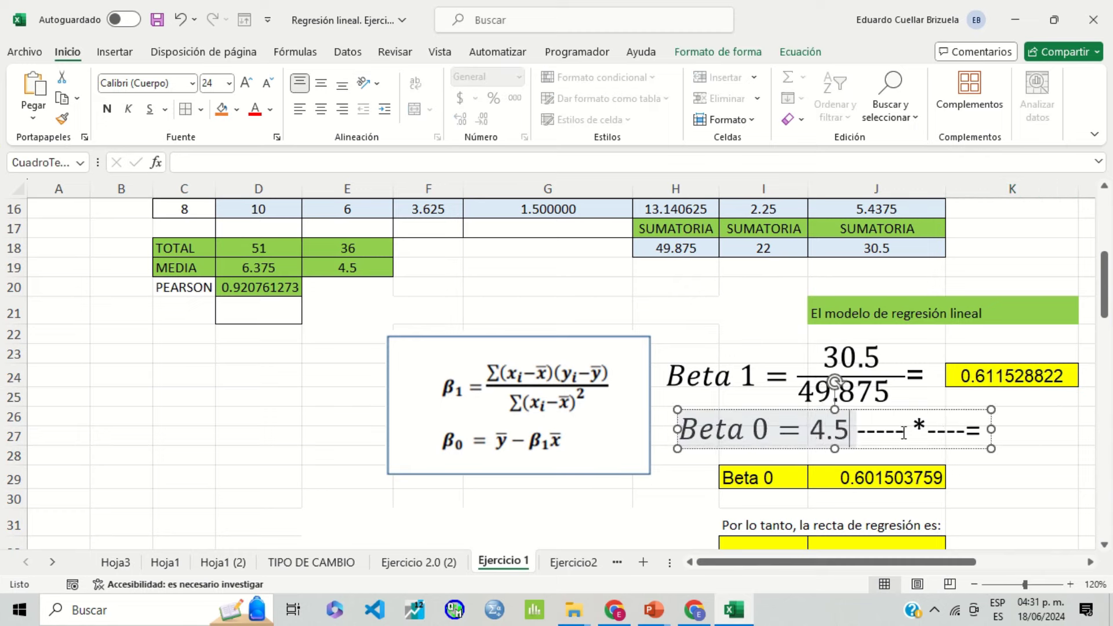
{"action": "left_click_drag", "start_coordinate": [903, 431], "coordinate": [859, 434]}
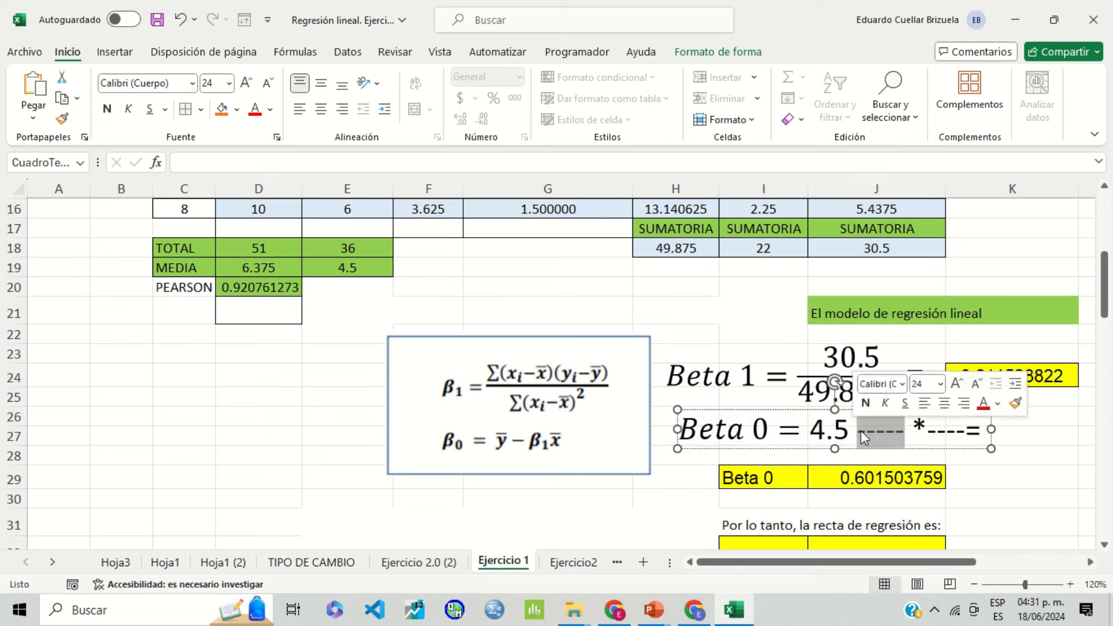
{"action": "key", "text": "BackSpace"}
{"action": "type", "text": "0.61"}
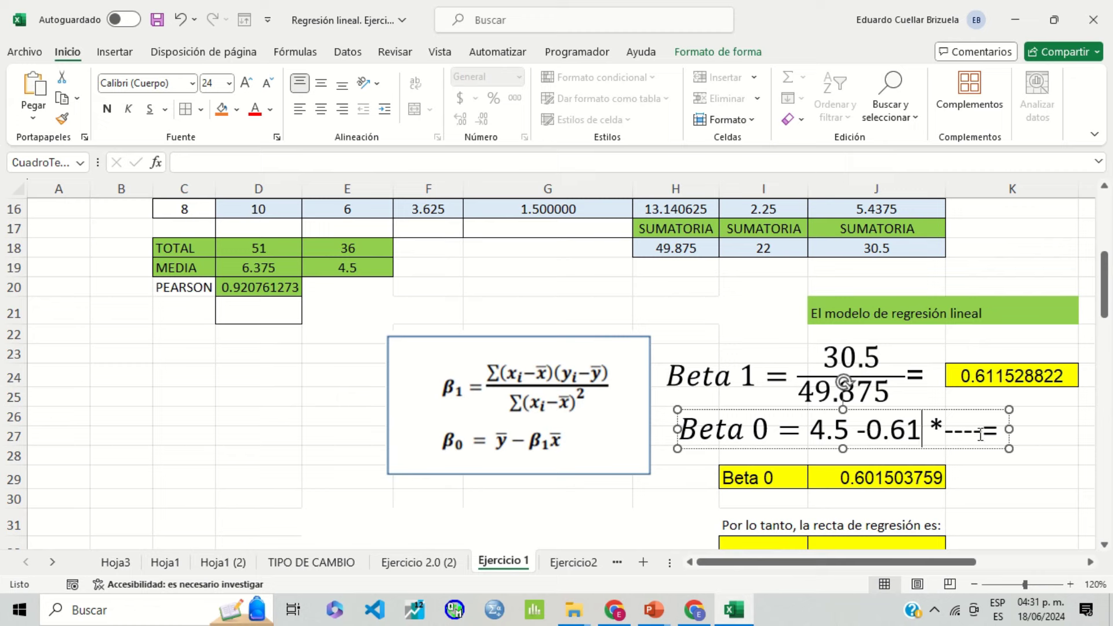
{"action": "left_click_drag", "start_coordinate": [980, 434], "coordinate": [943, 430]}
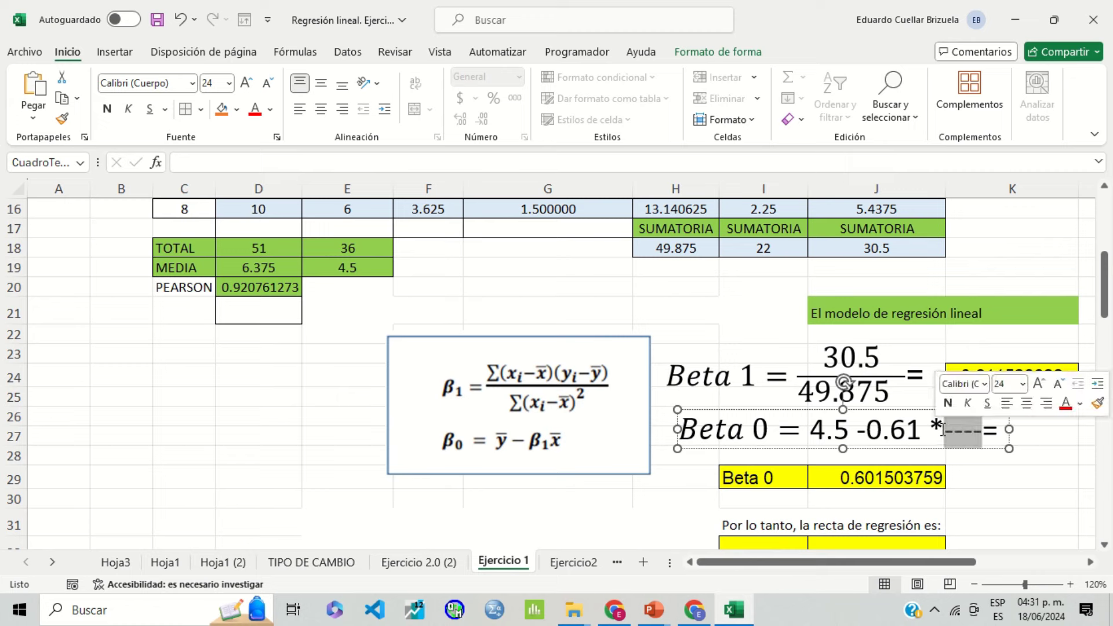
{"action": "type", "text": "6.375"}
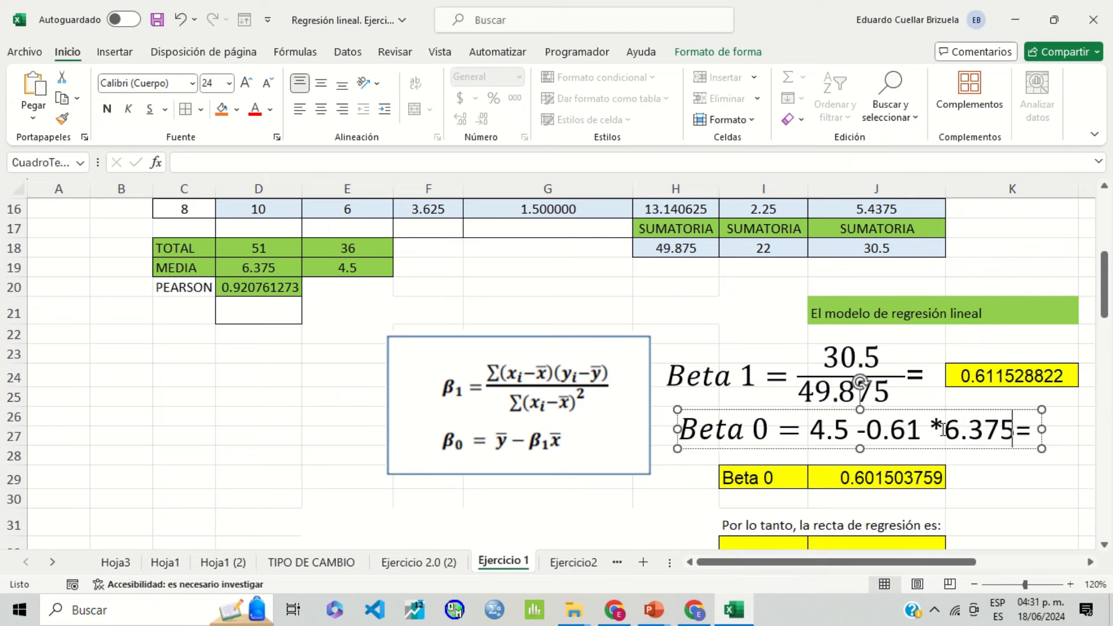
{"action": "double_click", "coordinate": [937, 478]}
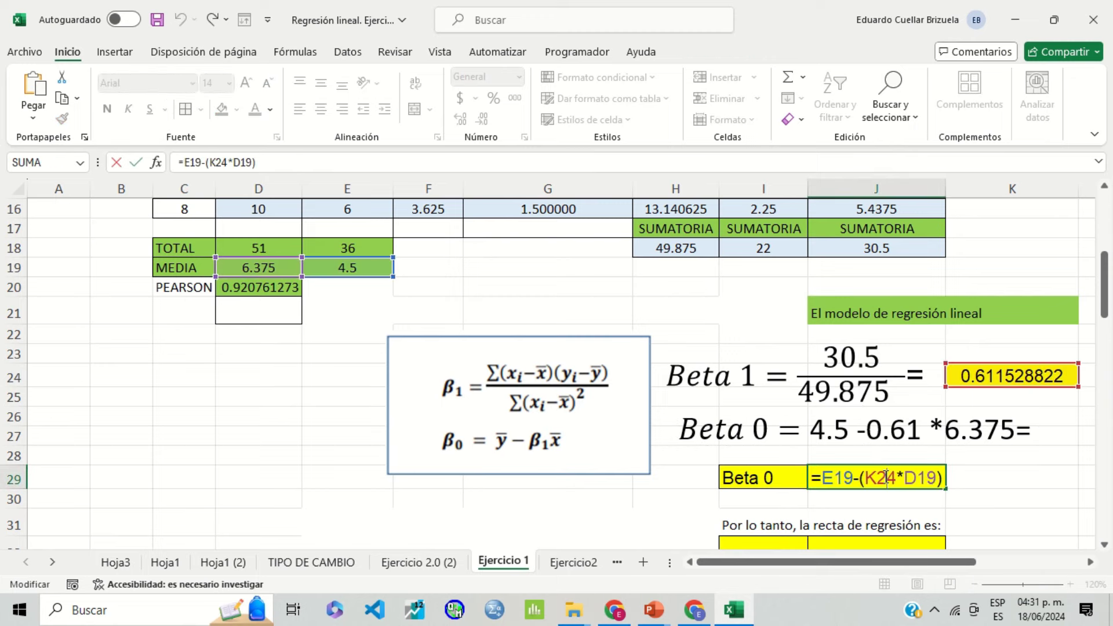
{"action": "key", "text": "Return"}
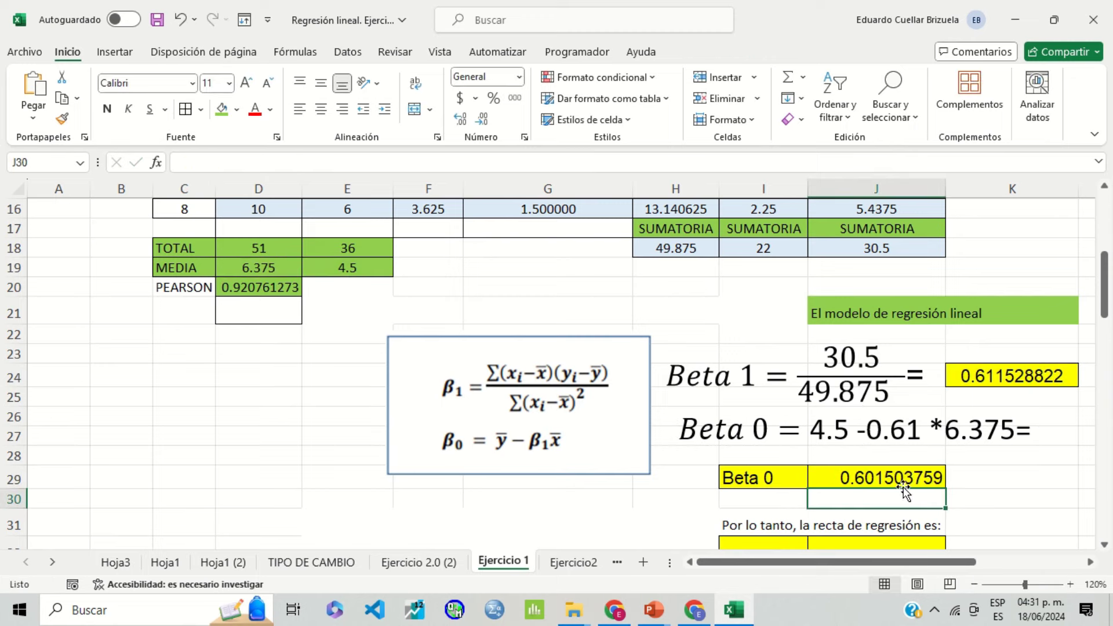
Insert an empty scatter chart near H46, shrink it and place it beside the chart heading
{"action": "scroll", "coordinate": [902, 487], "scroll_direction": "down", "scroll_amount": 1}
{"action": "scroll", "coordinate": [869, 435], "scroll_direction": "down", "scroll_amount": 2}
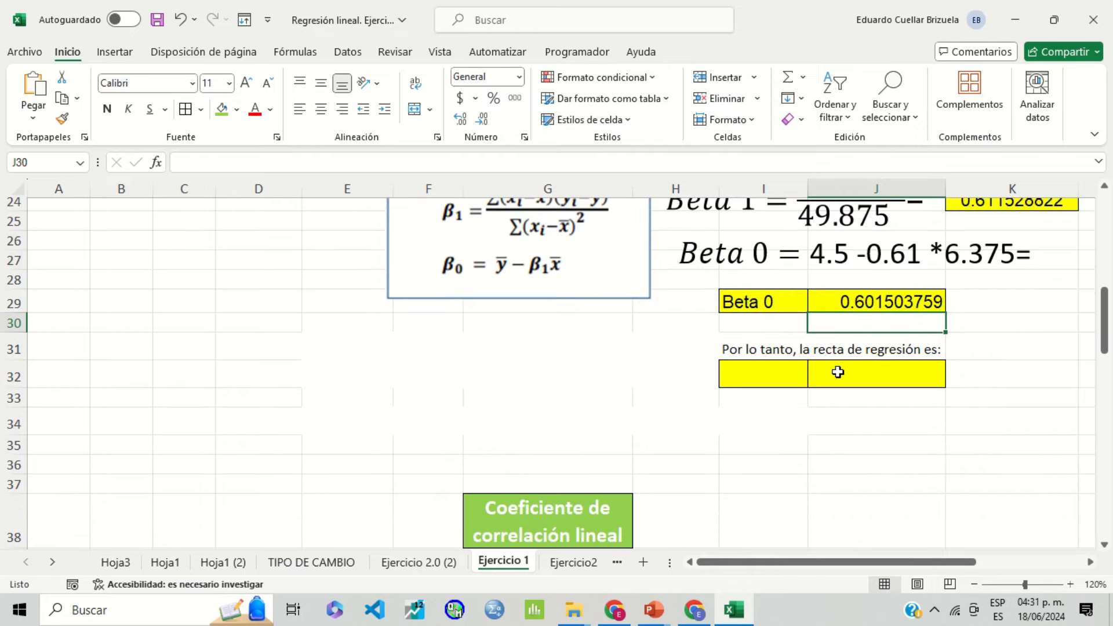
{"action": "left_click", "coordinate": [834, 376]}
{"action": "scroll", "coordinate": [832, 371], "scroll_direction": "down", "scroll_amount": 3}
{"action": "scroll", "coordinate": [753, 365], "scroll_direction": "down", "scroll_amount": 2}
{"action": "scroll", "coordinate": [671, 360], "scroll_direction": "down", "scroll_amount": 1}
{"action": "left_click", "coordinate": [586, 306]}
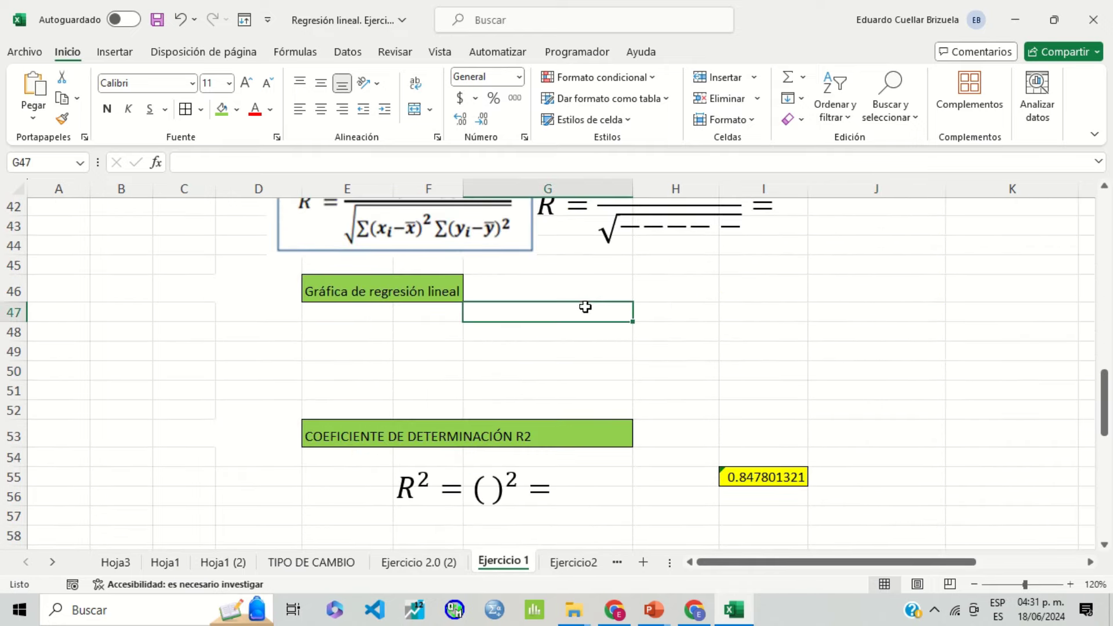
{"action": "left_click", "coordinate": [634, 292]}
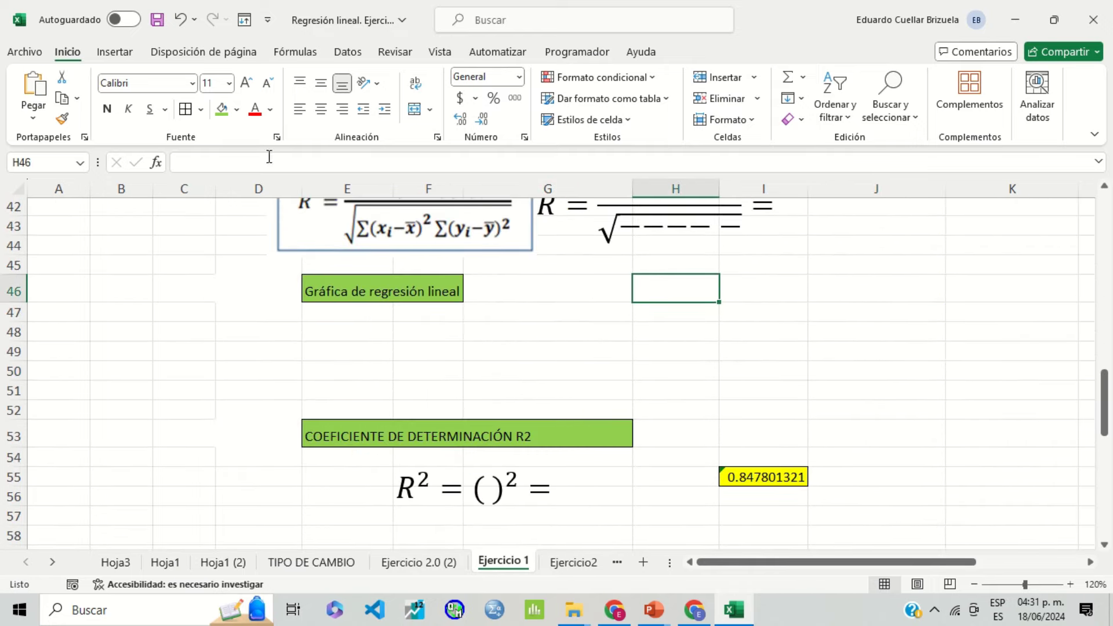
{"action": "left_click", "coordinate": [116, 53]}
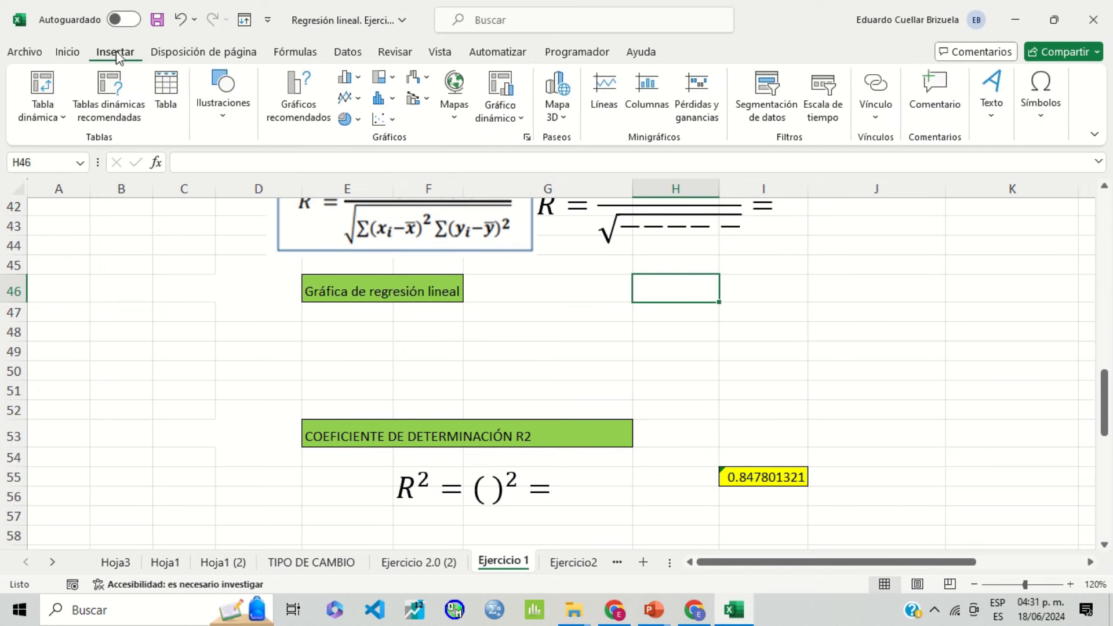
{"action": "left_click", "coordinate": [382, 119]}
{"action": "left_click", "coordinate": [394, 176]}
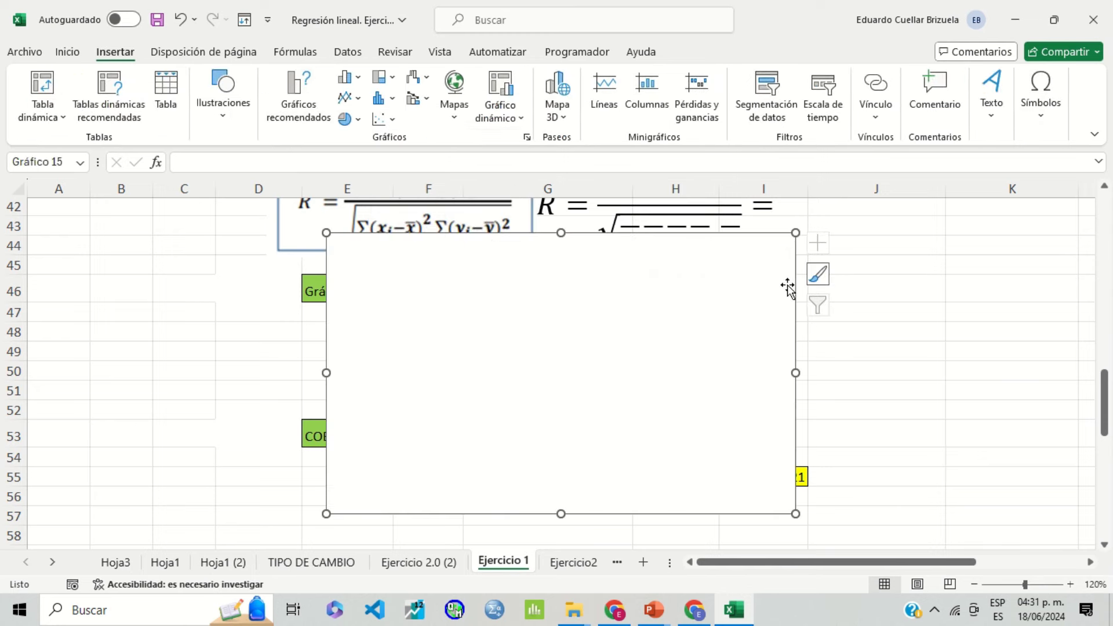
{"action": "left_click_drag", "start_coordinate": [797, 231], "coordinate": [651, 313]}
{"action": "left_click_drag", "start_coordinate": [585, 369], "coordinate": [920, 303]}
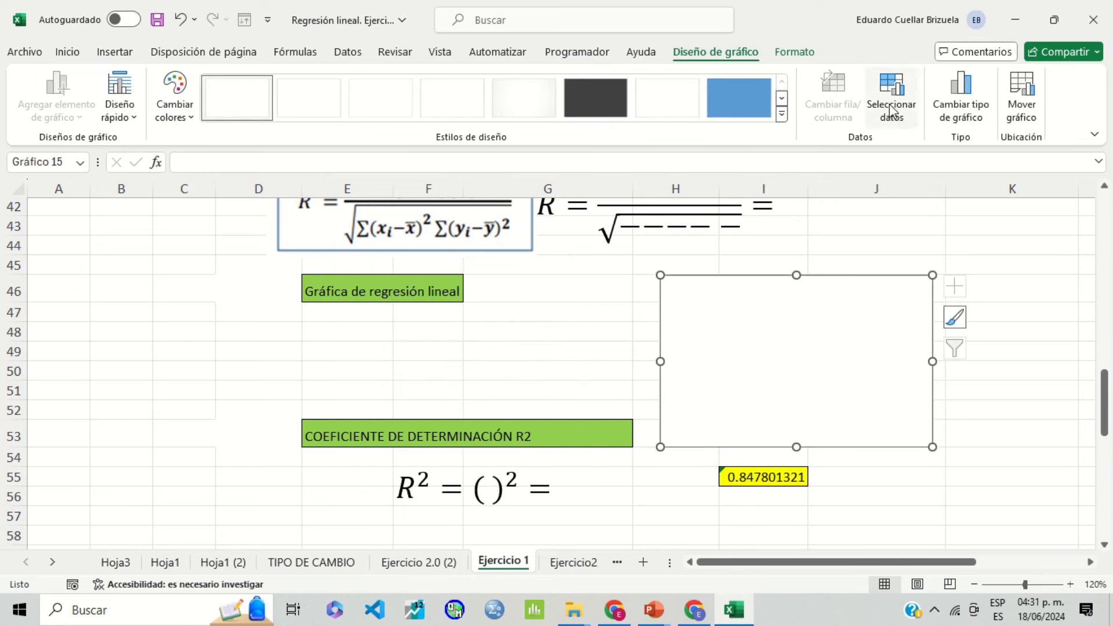
Add a new chart series with X values D9:D16
{"action": "left_click", "coordinate": [889, 103]}
{"action": "left_click", "coordinate": [461, 191]}
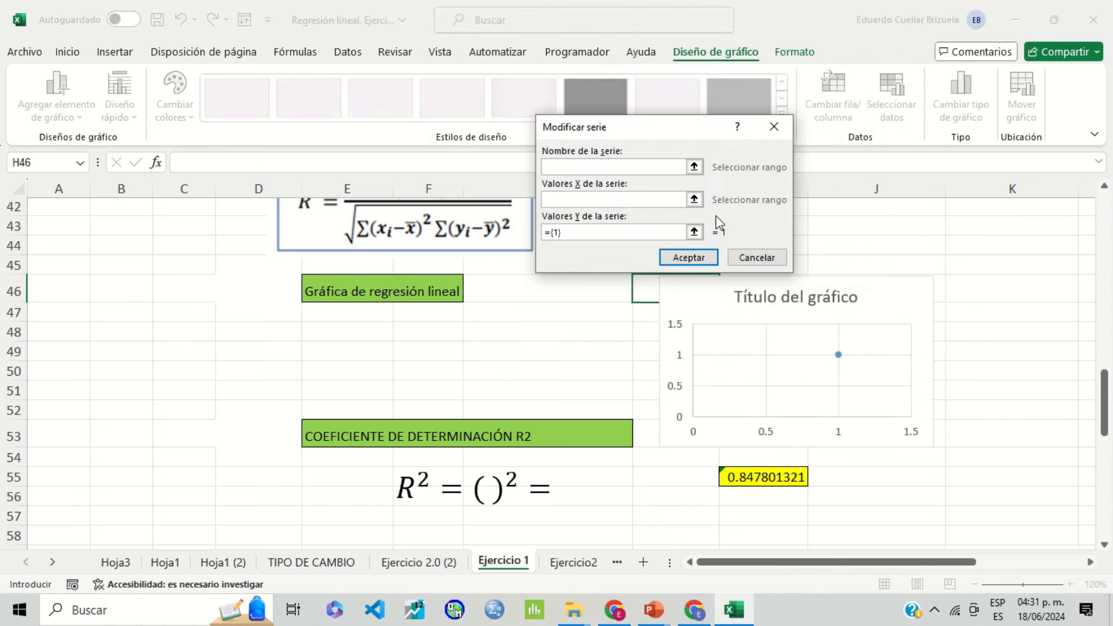
{"action": "left_click", "coordinate": [693, 199]}
{"action": "scroll", "coordinate": [249, 255], "scroll_direction": "up", "scroll_amount": 4}
{"action": "scroll", "coordinate": [249, 255], "scroll_direction": "up", "scroll_amount": 4}
{"action": "scroll", "coordinate": [249, 255], "scroll_direction": "up", "scroll_amount": 2}
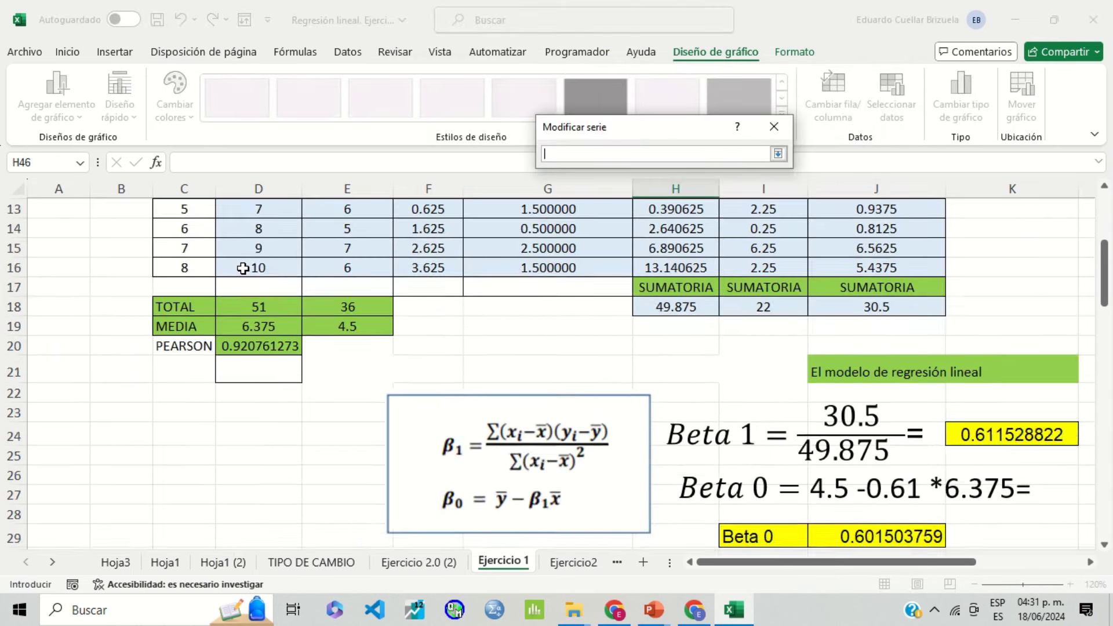
{"action": "scroll", "coordinate": [255, 253], "scroll_direction": "up", "scroll_amount": 2}
{"action": "left_click_drag", "start_coordinate": [258, 253], "coordinate": [258, 385]}
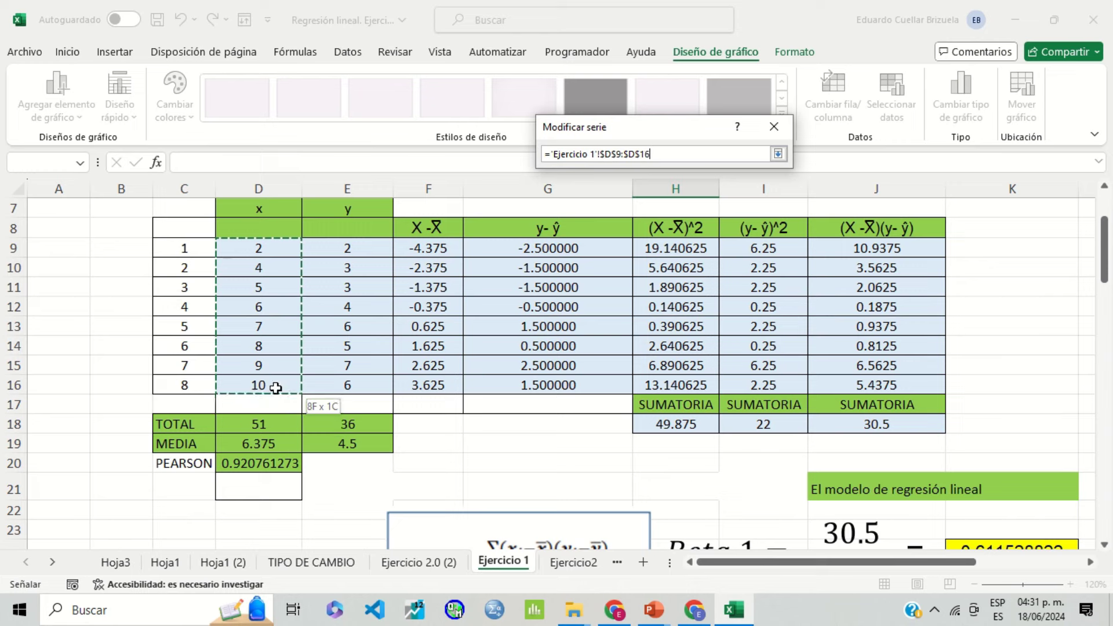
{"action": "left_click", "coordinate": [777, 153]}
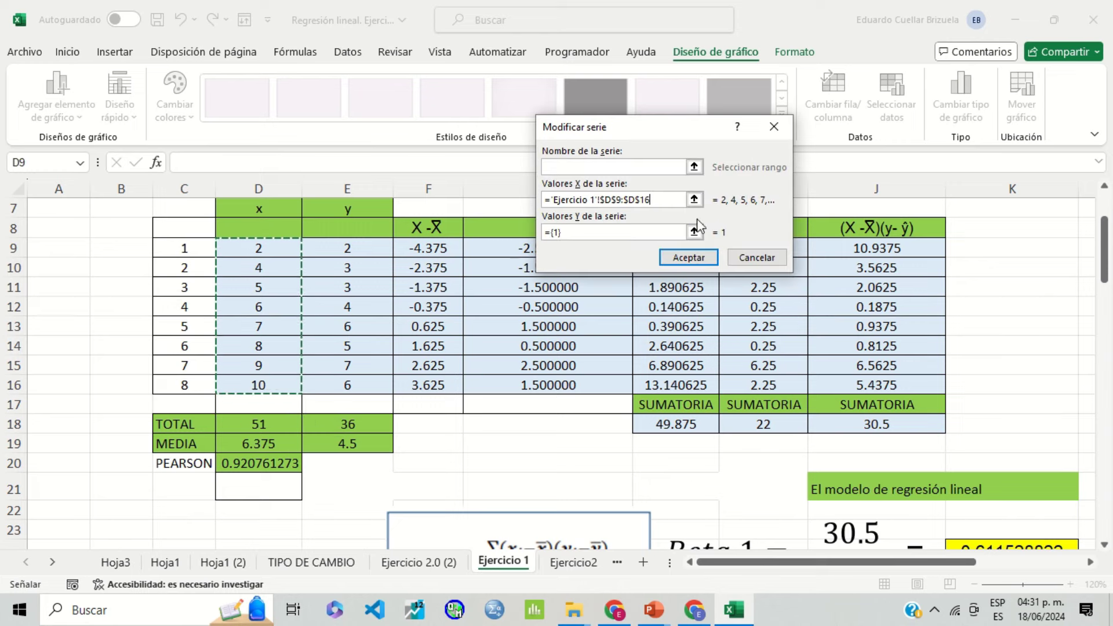
Set the series Y values to E9:E16, name it Gráfica de dispersión, and confirm
{"action": "left_click", "coordinate": [694, 232]}
{"action": "left_click_drag", "start_coordinate": [365, 248], "coordinate": [355, 383]}
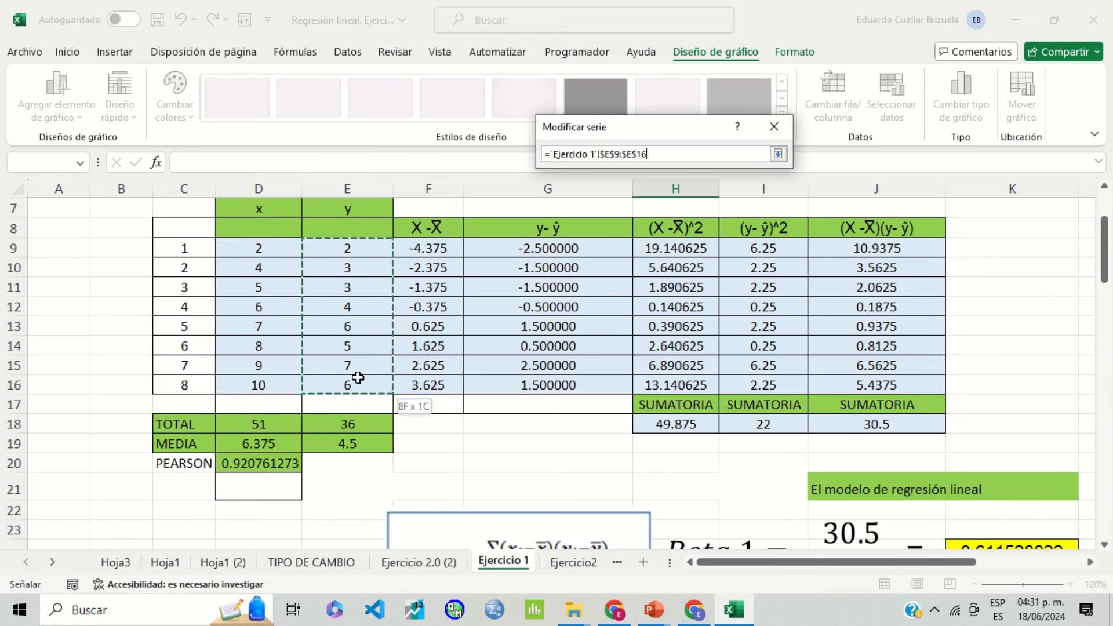
{"action": "left_click", "coordinate": [777, 153]}
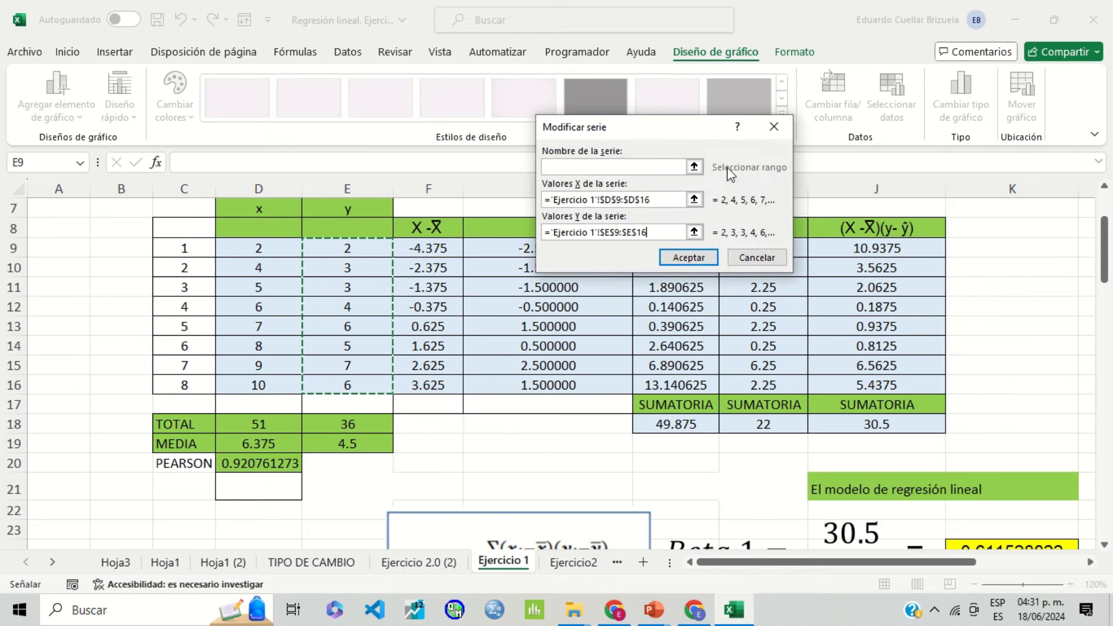
{"action": "left_click", "coordinate": [662, 168]}
{"action": "type", "text": "Gráfica de dispersión"}
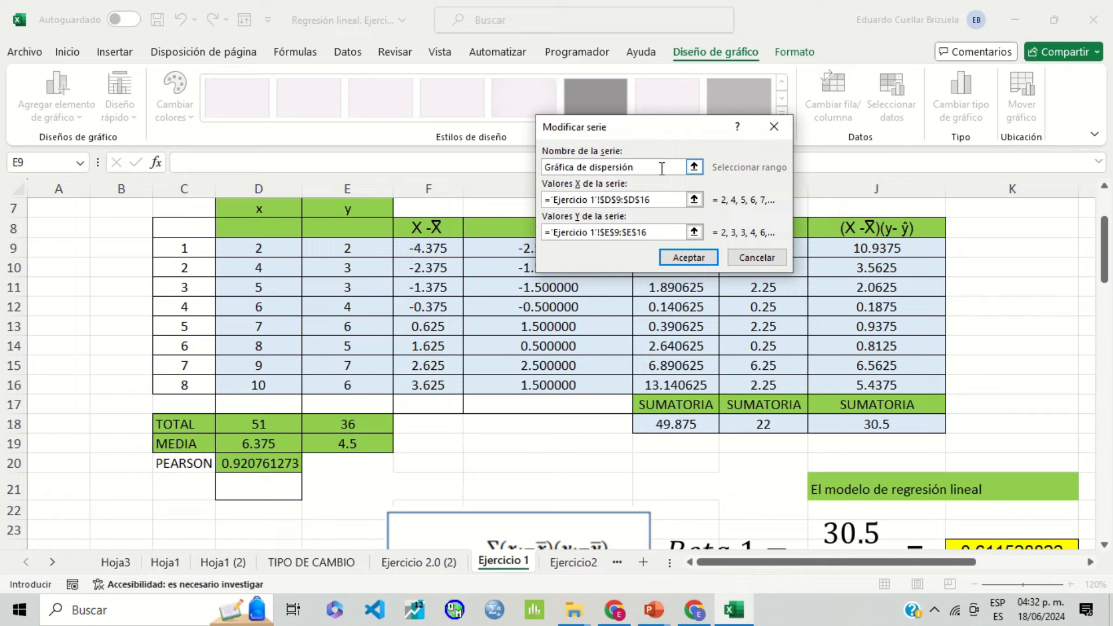
{"action": "left_click", "coordinate": [697, 258]}
Enlarge the scatter chart and move it up and to the left
{"action": "left_click", "coordinate": [800, 308]}
{"action": "scroll", "coordinate": [780, 384], "scroll_direction": "down", "scroll_amount": 5}
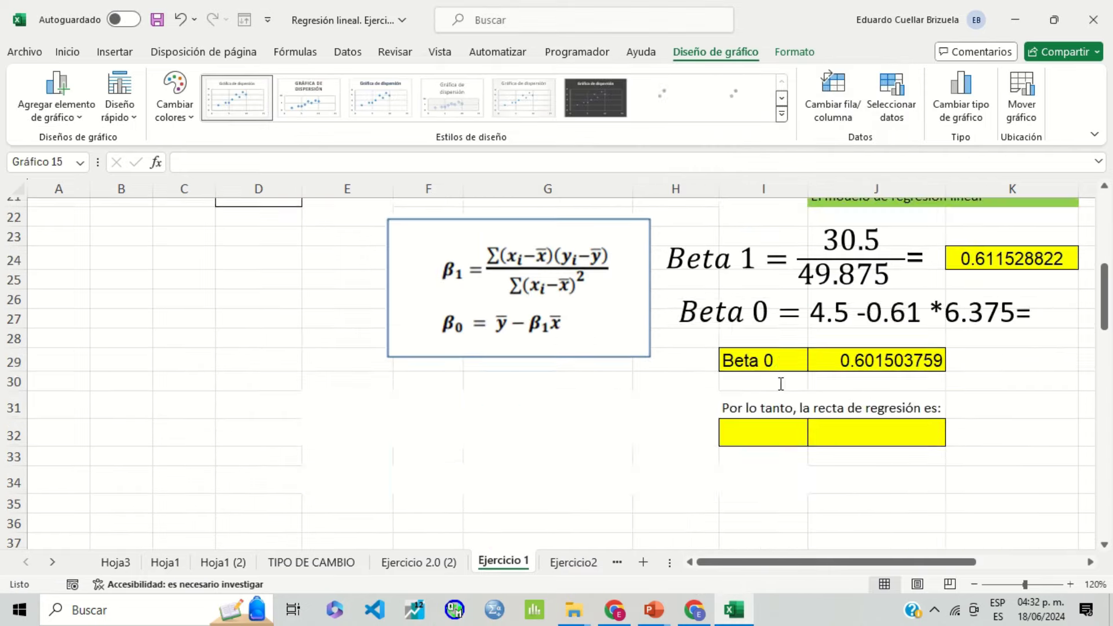
{"action": "scroll", "coordinate": [781, 384], "scroll_direction": "down", "scroll_amount": 6}
{"action": "scroll", "coordinate": [870, 400], "scroll_direction": "down", "scroll_amount": 1}
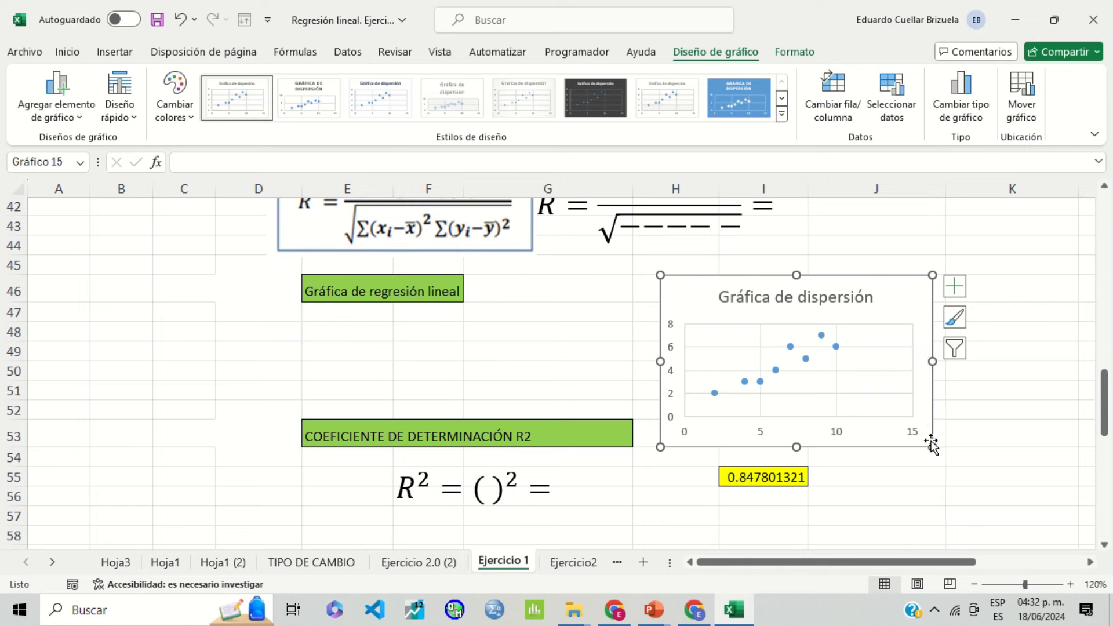
{"action": "left_click_drag", "start_coordinate": [931, 444], "coordinate": [993, 457]}
{"action": "left_click_drag", "start_coordinate": [934, 294], "coordinate": [917, 277]}
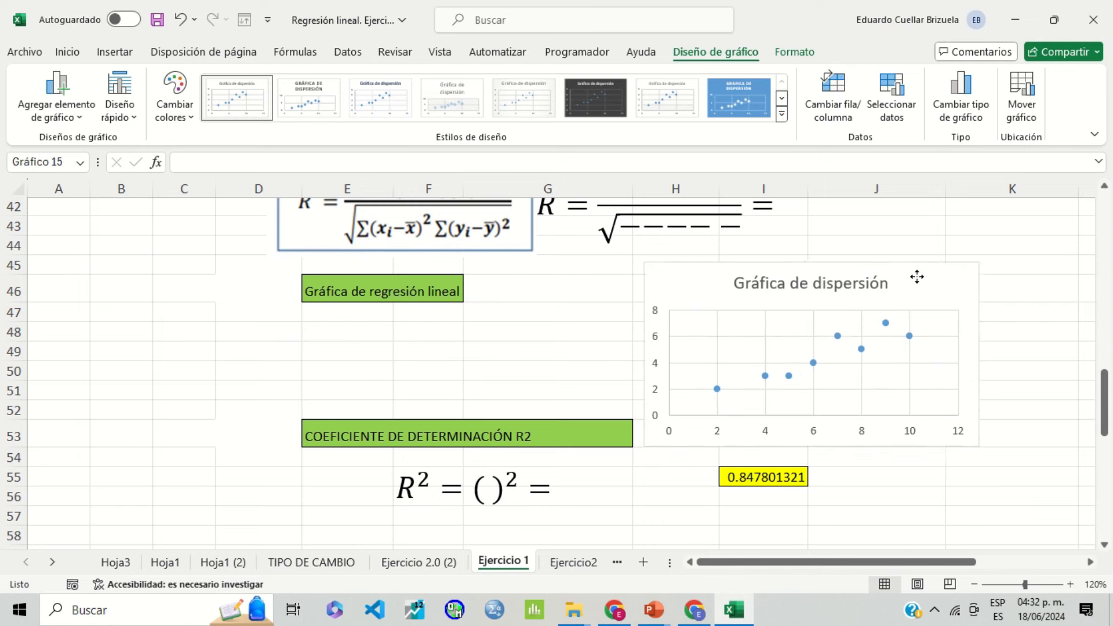
Add a linear trendline to the chart and display its equation
{"action": "left_click", "coordinate": [81, 115]}
{"action": "mouse_move", "coordinate": [88, 346]}
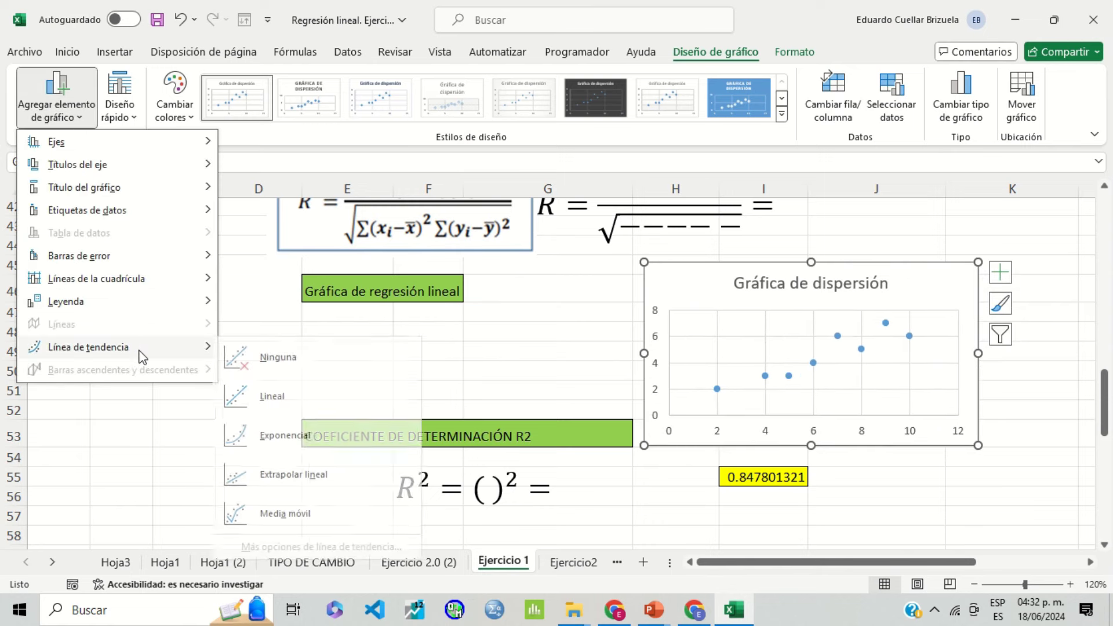
{"action": "left_click", "coordinate": [272, 396]}
{"action": "left_click", "coordinate": [51, 109]}
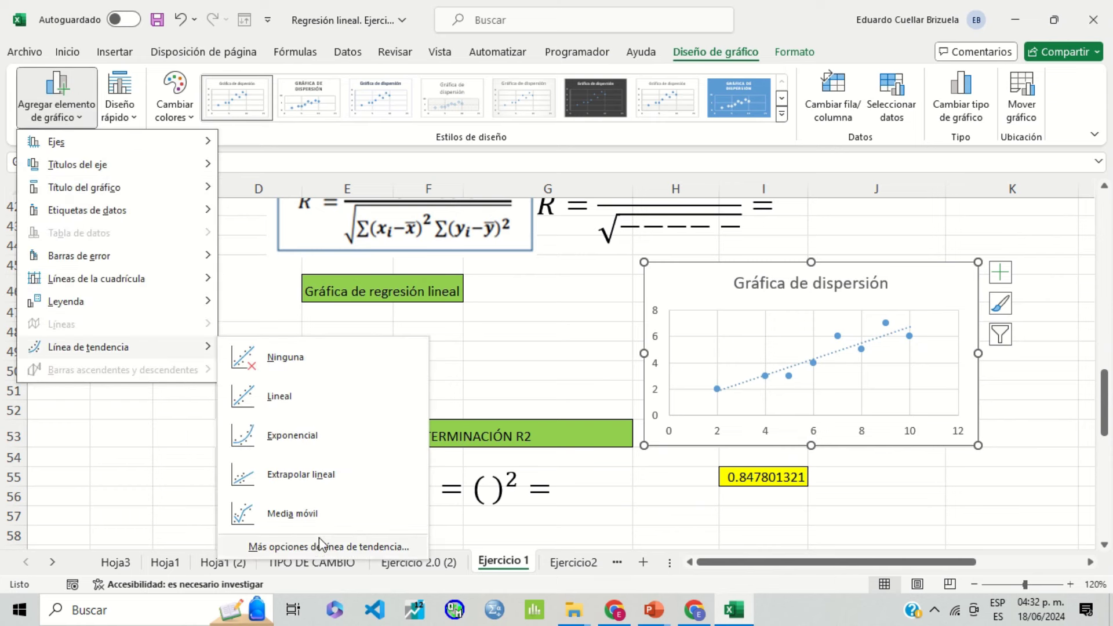
{"action": "left_click", "coordinate": [319, 543]}
{"action": "scroll", "coordinate": [985, 376], "scroll_direction": "down", "scroll_amount": 3}
{"action": "scroll", "coordinate": [934, 438], "scroll_direction": "down", "scroll_amount": 2}
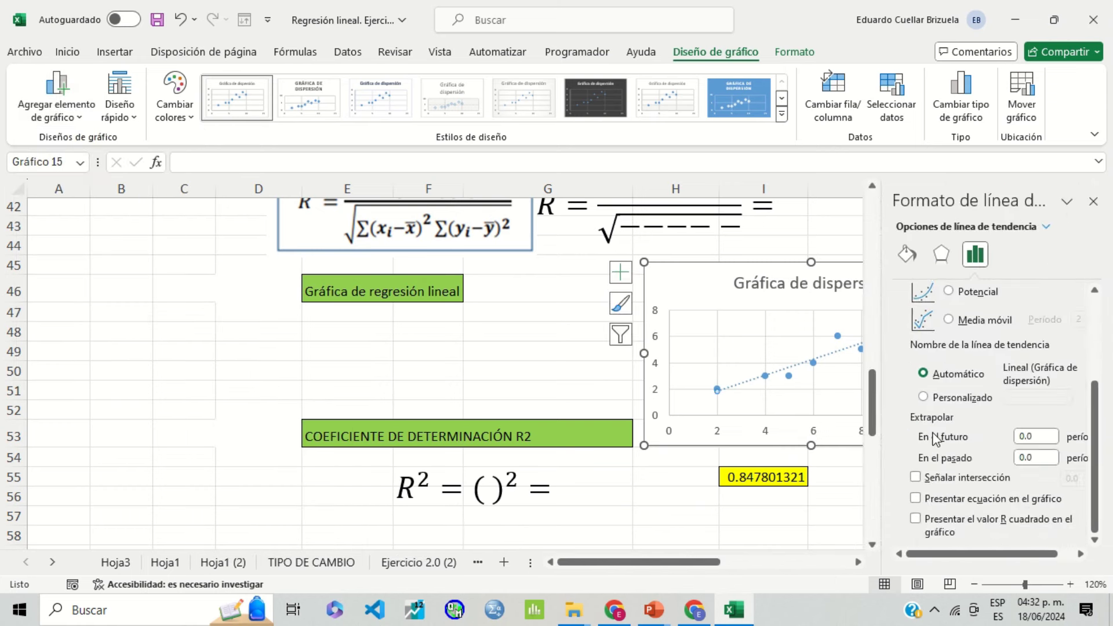
{"action": "left_click", "coordinate": [914, 499]}
{"action": "left_click", "coordinate": [1093, 201]}
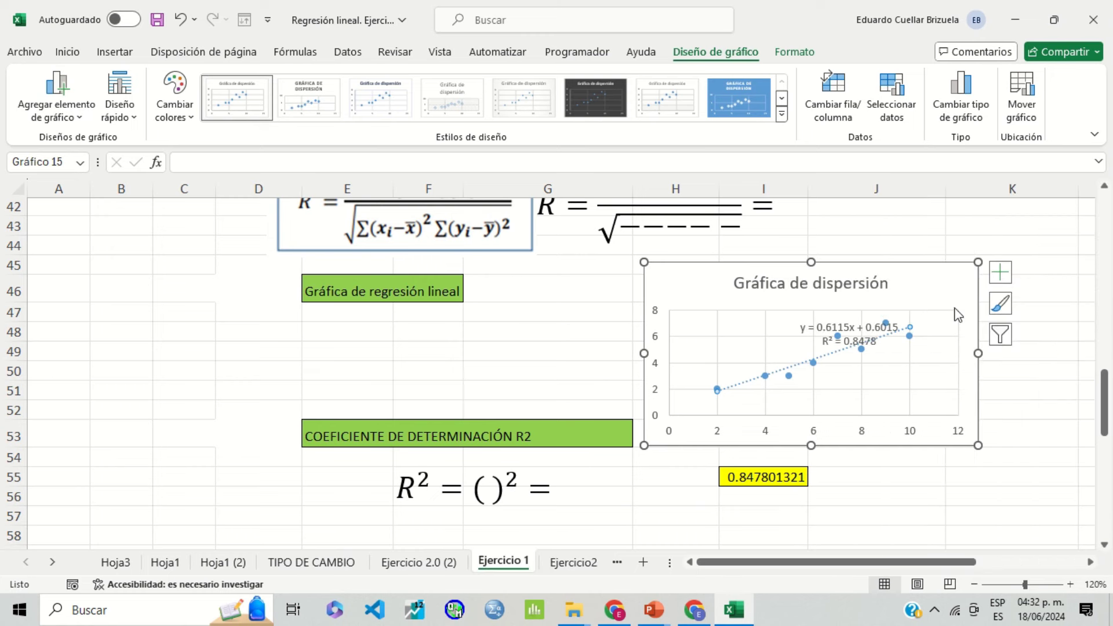
Move the equation and R² label to the chart's upper left, set its font size to 14, and select the y = 0.6115x + 0.6015 line
{"action": "left_click", "coordinate": [855, 328]}
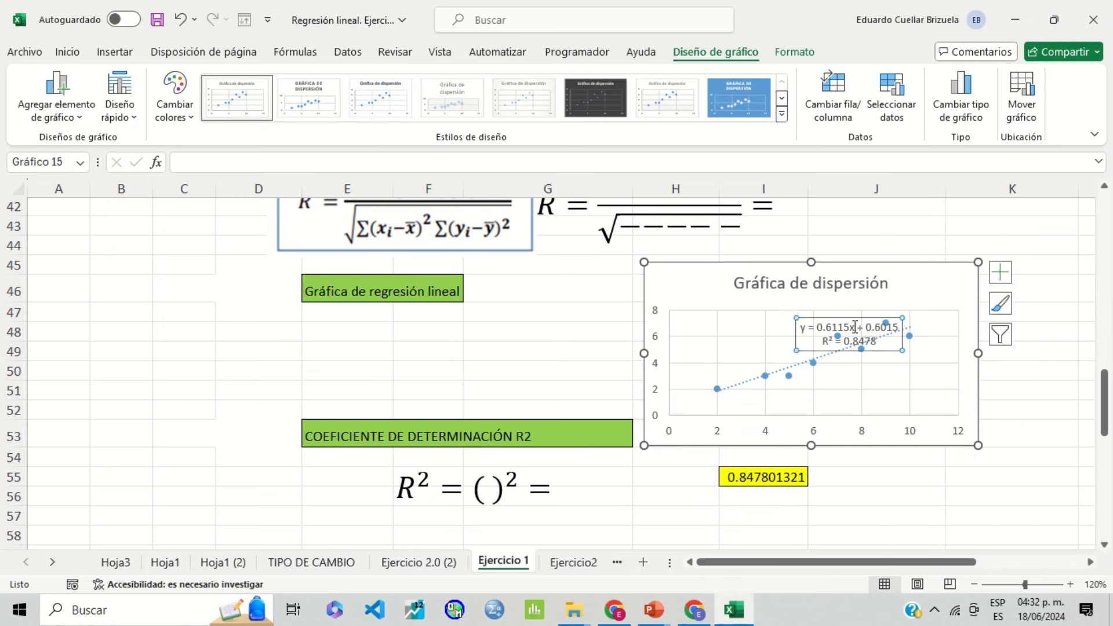
{"action": "left_click_drag", "start_coordinate": [858, 320], "coordinate": [757, 305]}
{"action": "triple_click", "coordinate": [756, 316]}
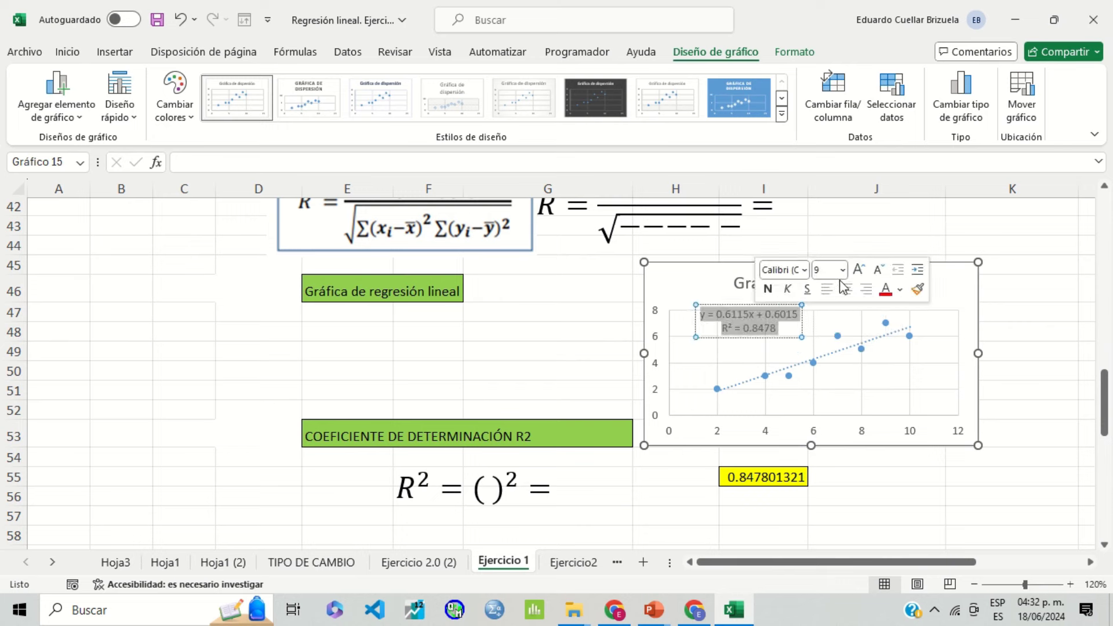
{"action": "left_click", "coordinate": [842, 270]}
{"action": "left_click", "coordinate": [820, 377]}
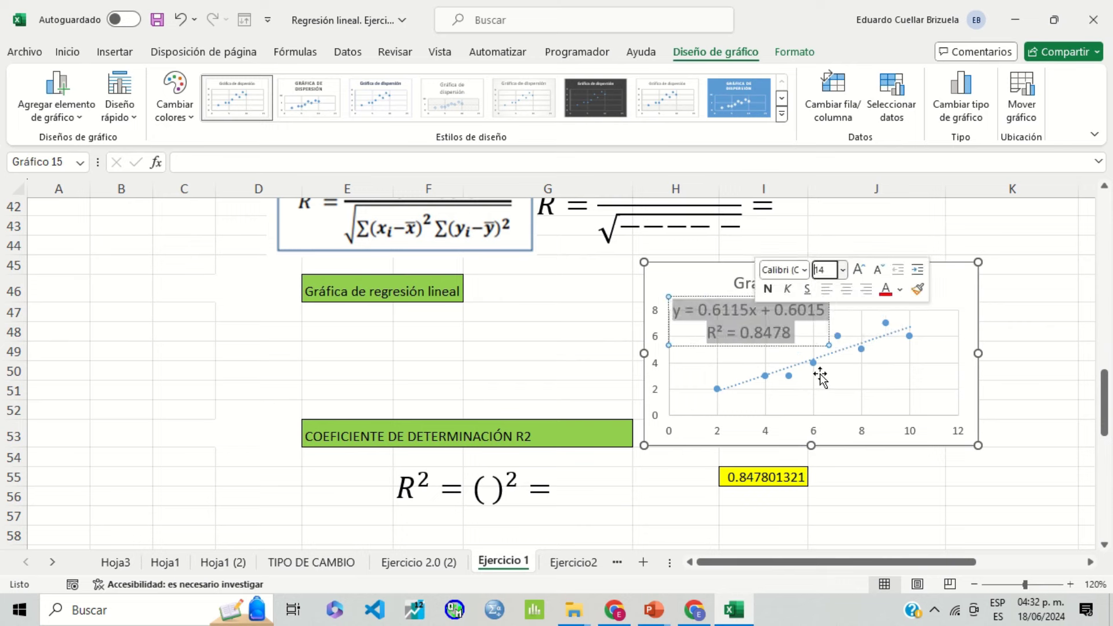
{"action": "left_click", "coordinate": [811, 313]}
{"action": "left_click_drag", "start_coordinate": [824, 315], "coordinate": [682, 313]}
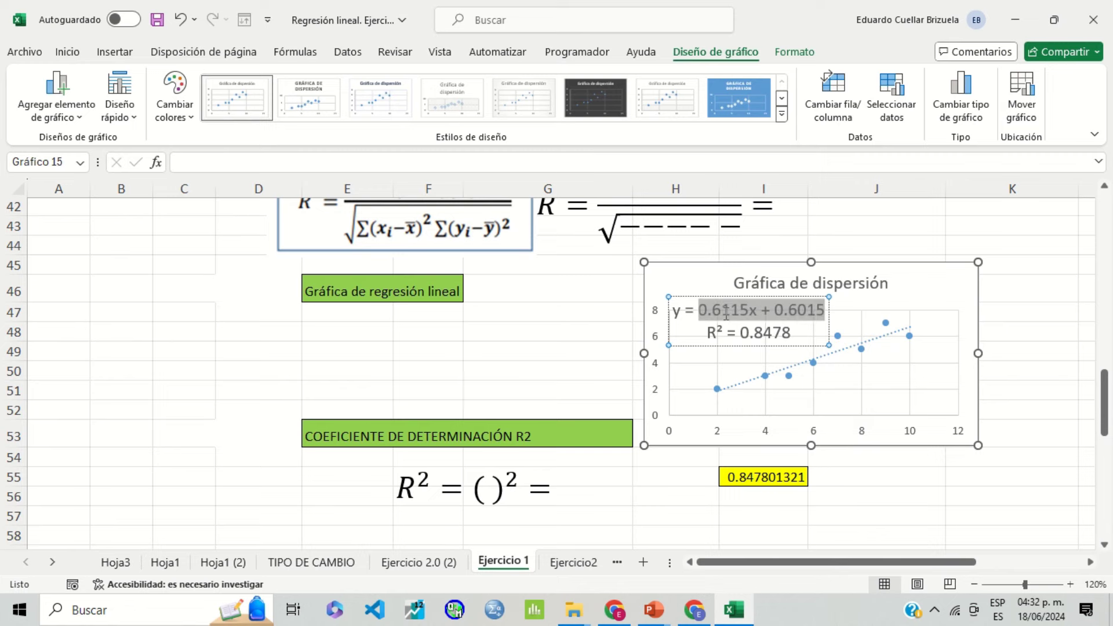
Enter the regression equation y = 0.6115x + 0.6015 in cell J32
{"action": "scroll", "coordinate": [685, 318], "scroll_direction": "down", "scroll_amount": 2}
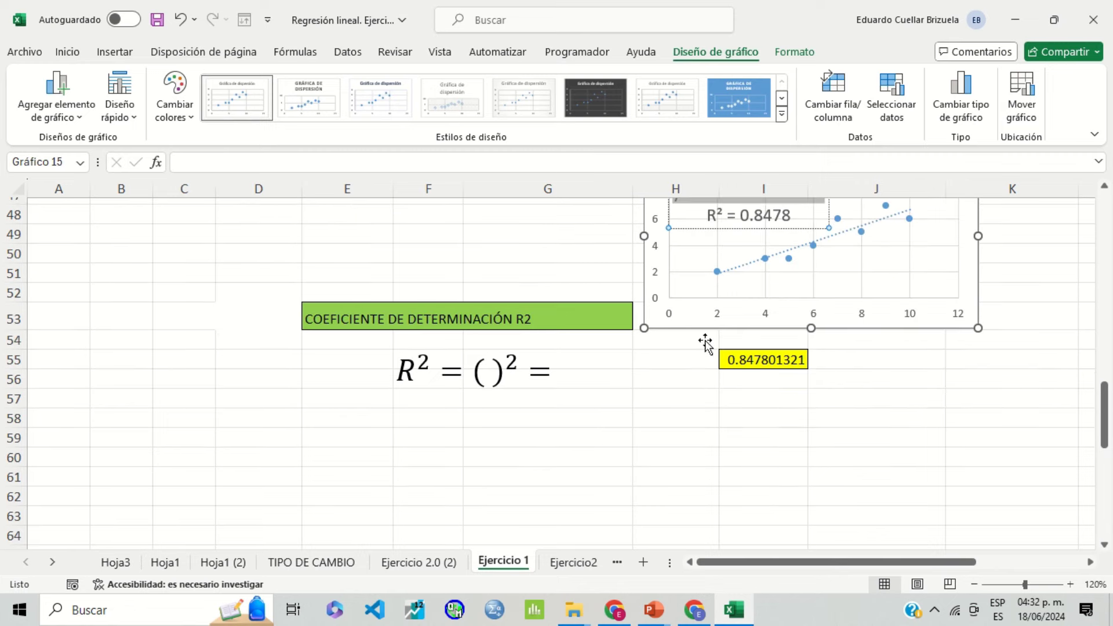
{"action": "left_click", "coordinate": [763, 410]}
{"action": "scroll", "coordinate": [845, 356], "scroll_direction": "up", "scroll_amount": 4}
{"action": "scroll", "coordinate": [845, 356], "scroll_direction": "up", "scroll_amount": 1}
{"action": "scroll", "coordinate": [845, 356], "scroll_direction": "up", "scroll_amount": 3}
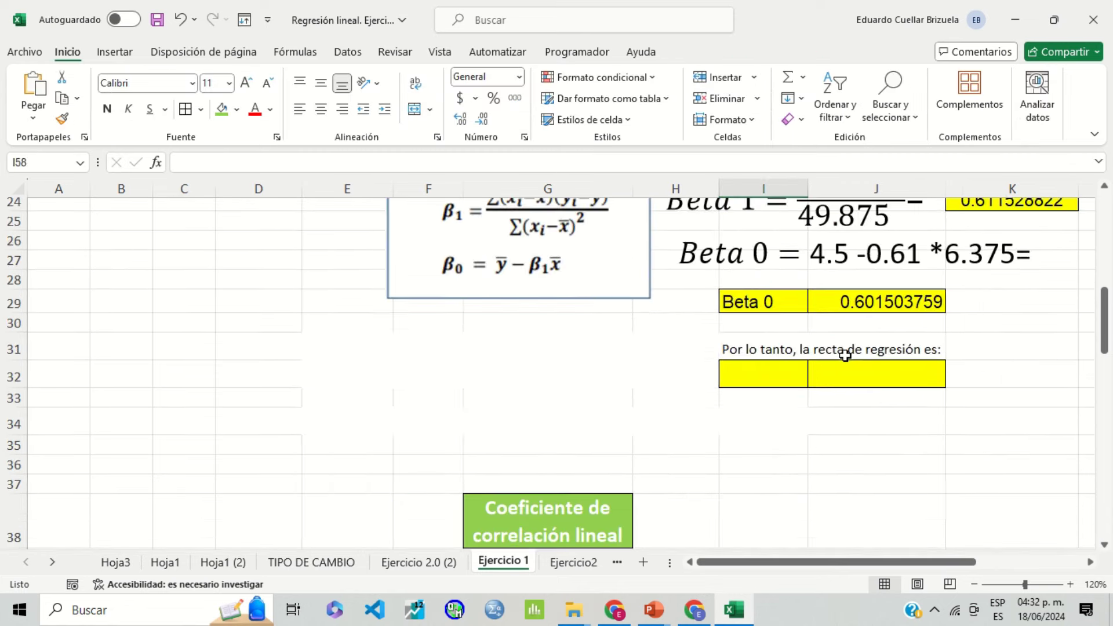
{"action": "left_click", "coordinate": [847, 376]}
{"action": "key", "text": "F2"}
{"action": "type", "text": "y = 0.6115x + 0.6015"}
{"action": "left_click", "coordinate": [850, 405]}
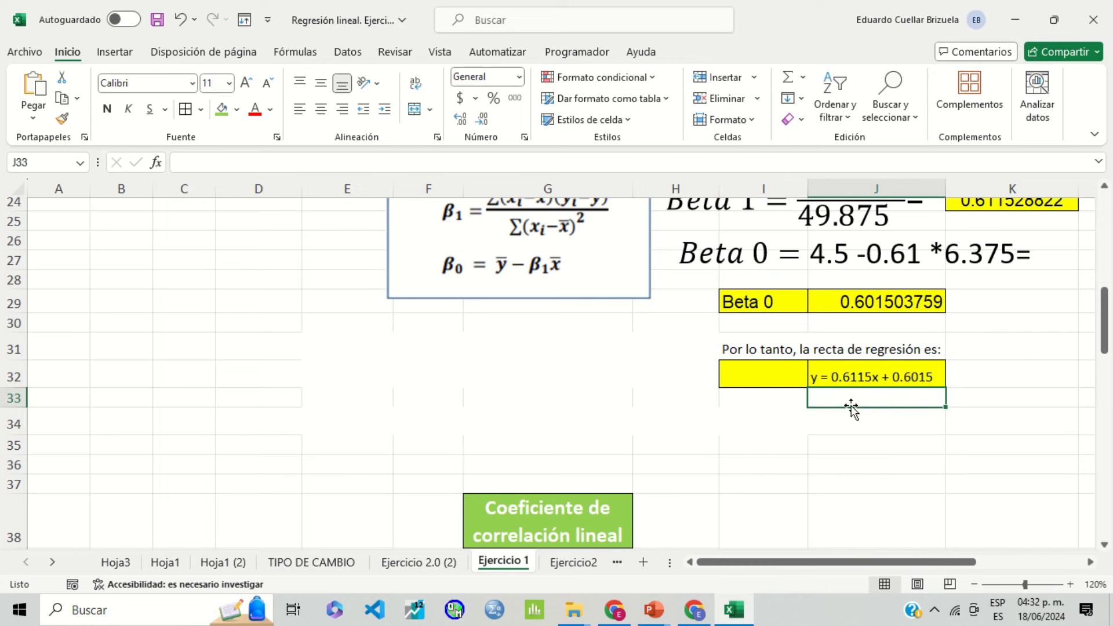
Fill cell I32 with green and label it 'Ecuación'
{"action": "scroll", "coordinate": [887, 408], "scroll_direction": "up", "scroll_amount": 1}
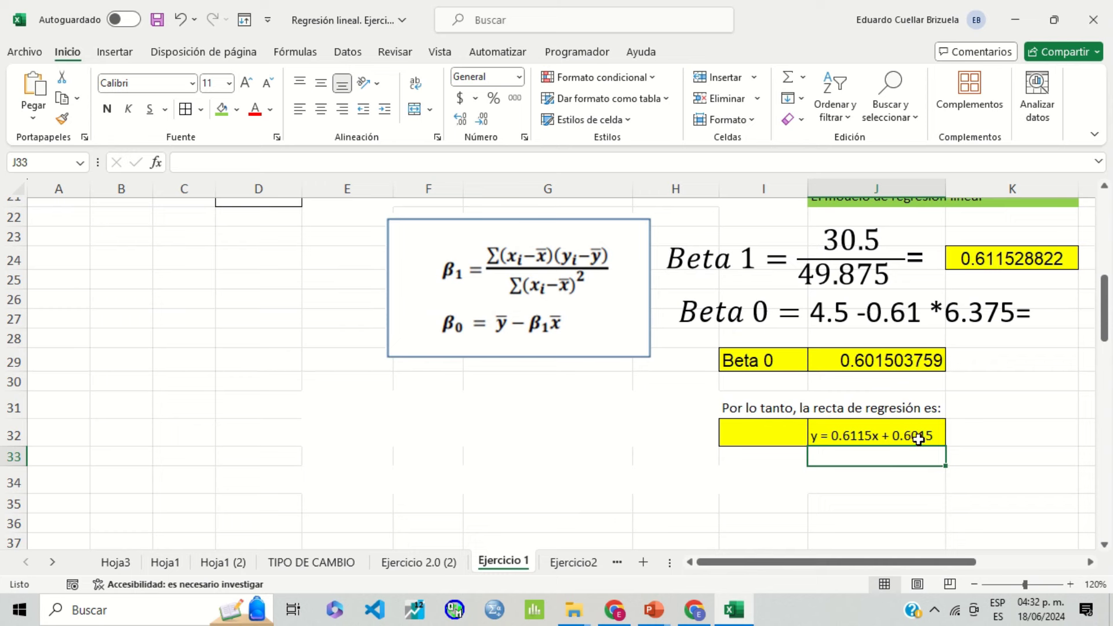
{"action": "left_click", "coordinate": [895, 360]}
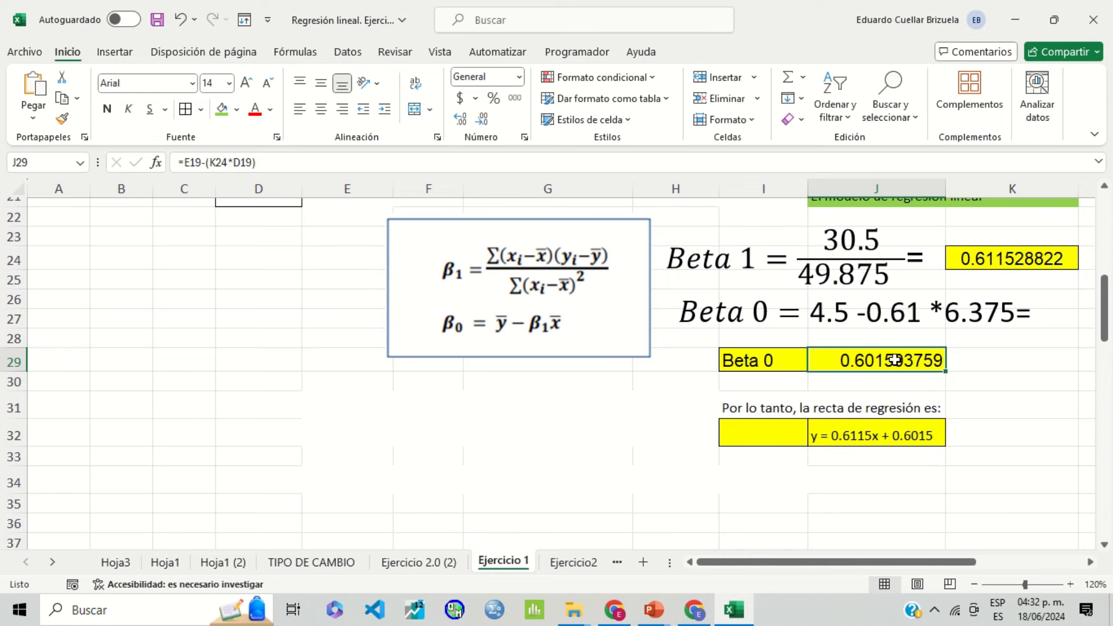
{"action": "scroll", "coordinate": [888, 361], "scroll_direction": "up", "scroll_amount": 1}
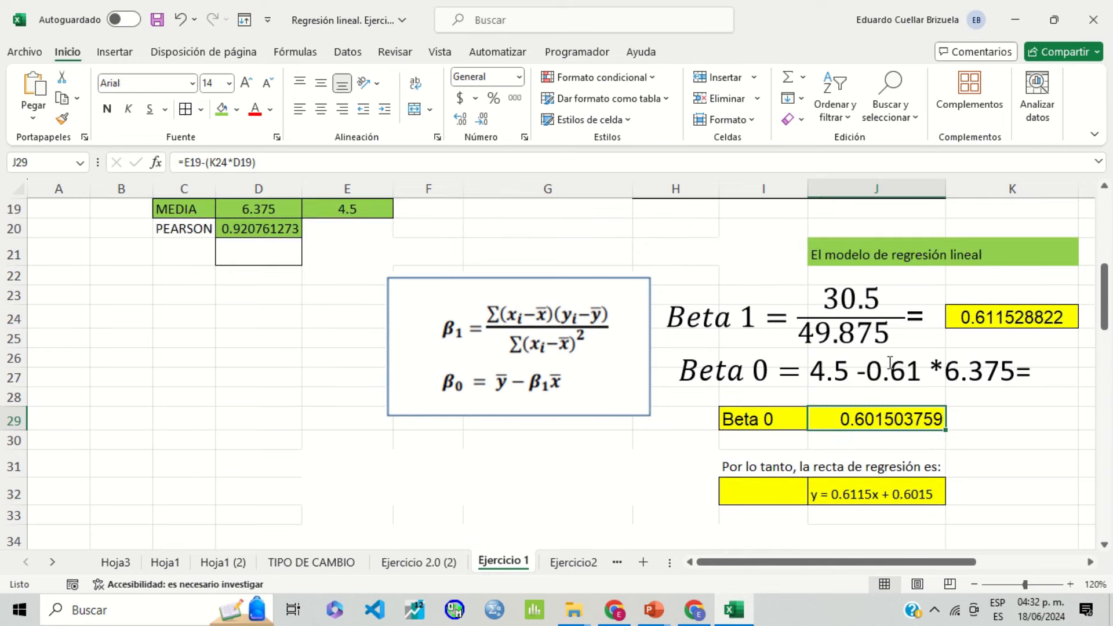
{"action": "left_click", "coordinate": [783, 488]}
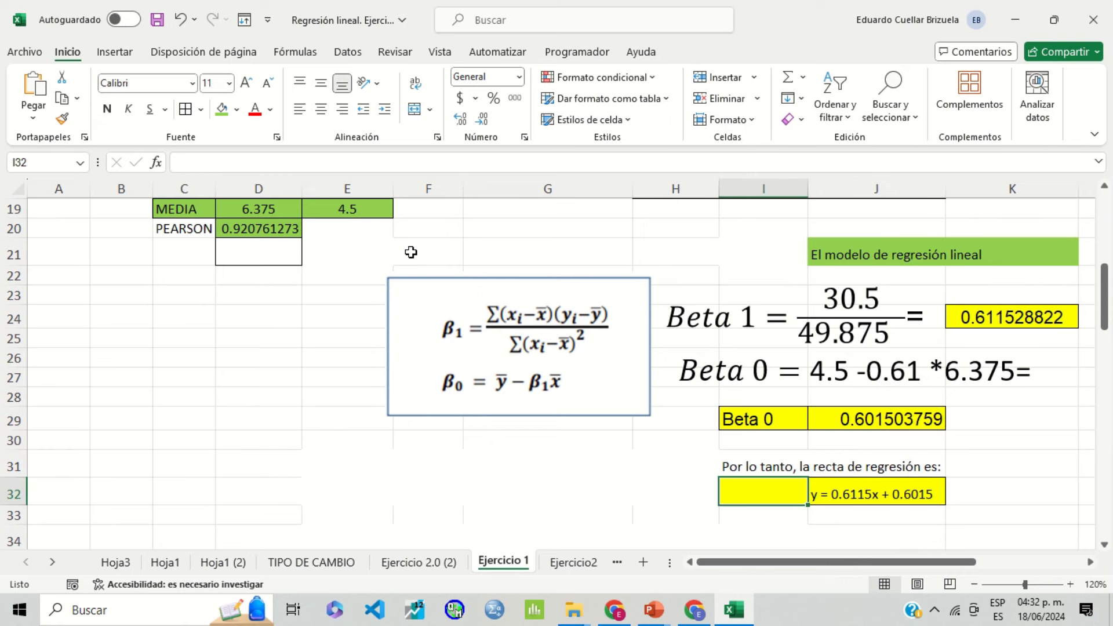
{"action": "left_click", "coordinate": [221, 109]}
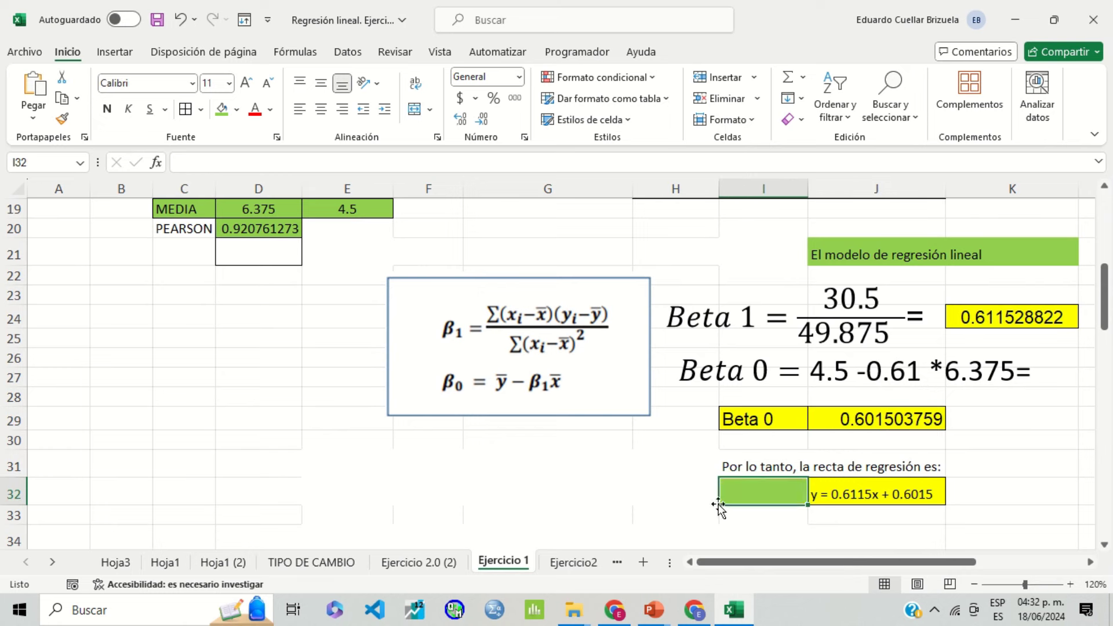
{"action": "double_click", "coordinate": [760, 491]}
{"action": "type", "text": "Ecuación"}
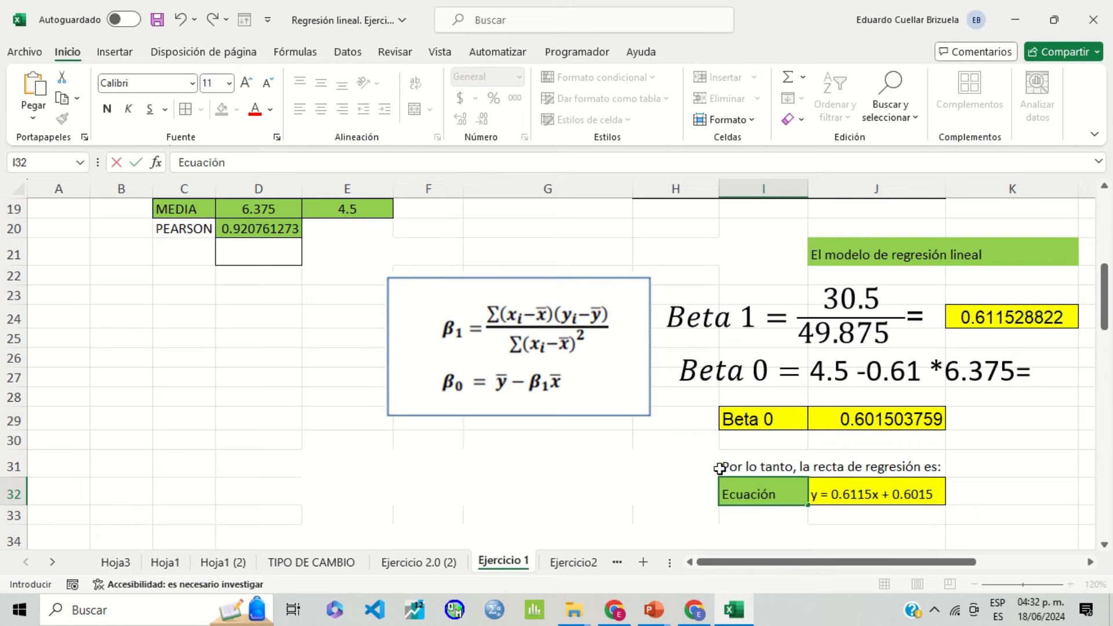
{"action": "left_click", "coordinate": [719, 469]}
Enter 30.5 as the numerator of the R equation
{"action": "scroll", "coordinate": [715, 454], "scroll_direction": "down", "scroll_amount": 3}
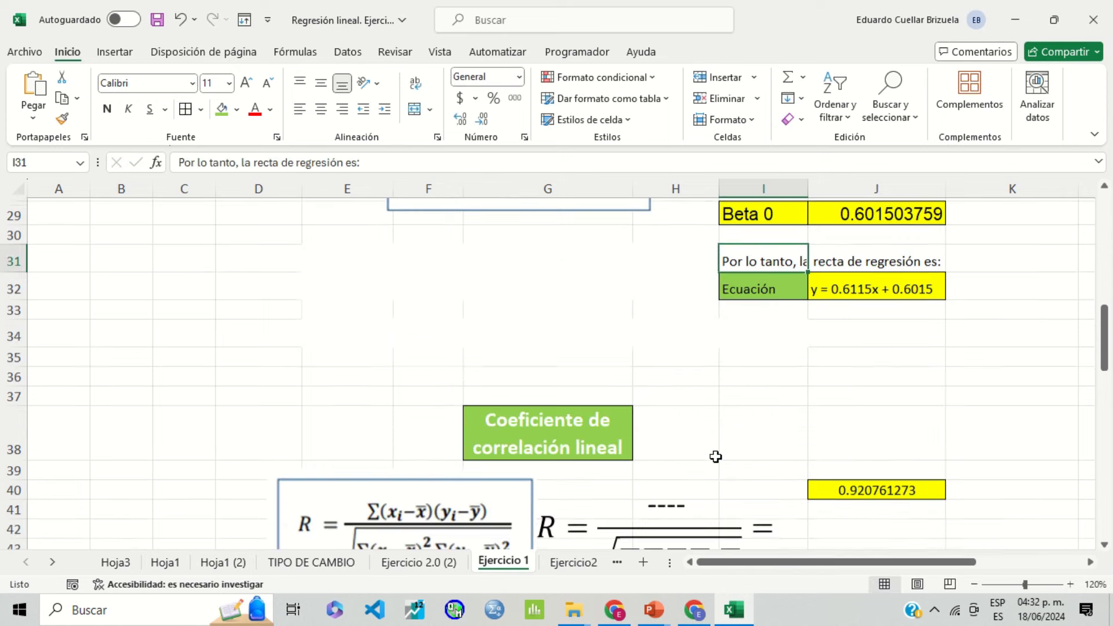
{"action": "scroll", "coordinate": [685, 430], "scroll_direction": "down", "scroll_amount": 1}
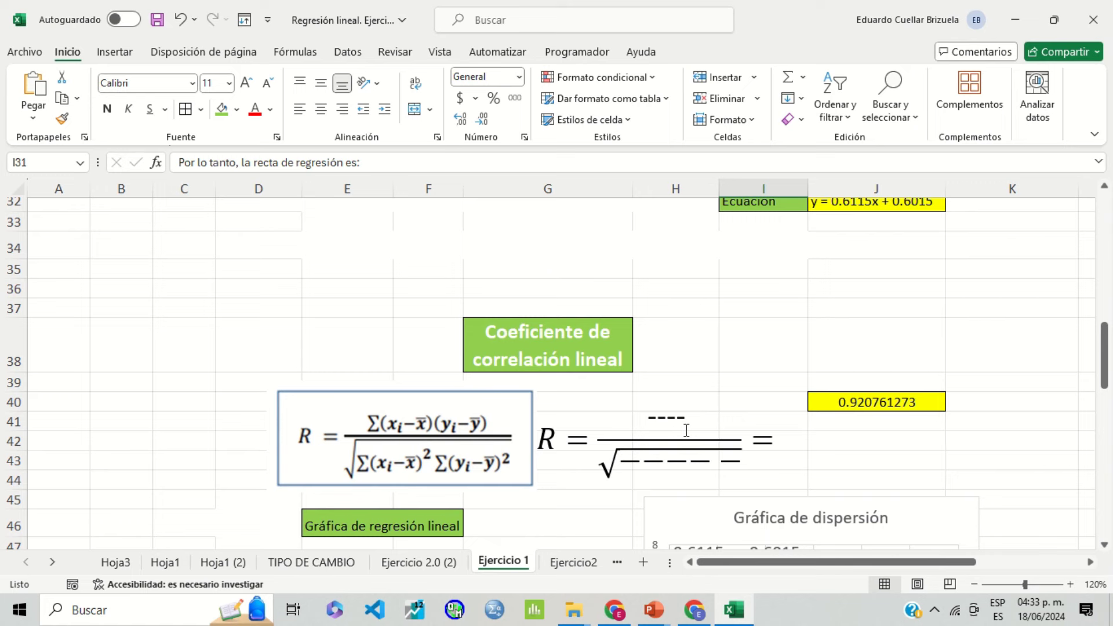
{"action": "left_click", "coordinate": [672, 423]}
{"action": "left_click", "coordinate": [634, 421]}
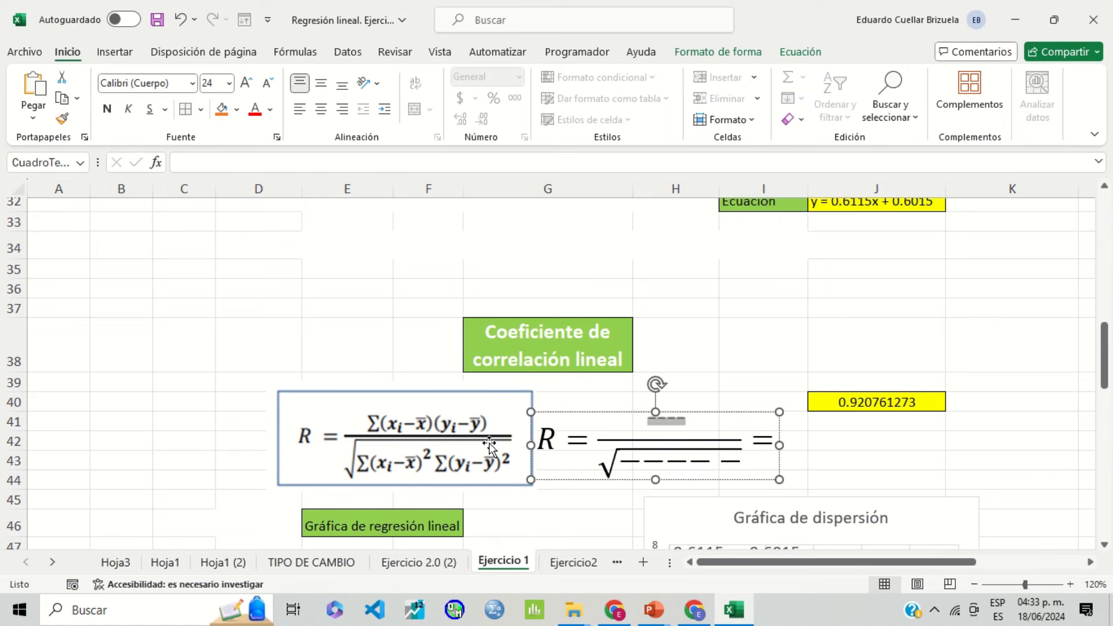
{"action": "scroll", "coordinate": [580, 405], "scroll_direction": "up", "scroll_amount": 5}
{"action": "scroll", "coordinate": [802, 365], "scroll_direction": "up", "scroll_amount": 2}
{"action": "scroll", "coordinate": [805, 369], "scroll_direction": "down", "scroll_amount": 4}
{"action": "scroll", "coordinate": [805, 369], "scroll_direction": "down", "scroll_amount": 4}
{"action": "type", "text": "30.5"}
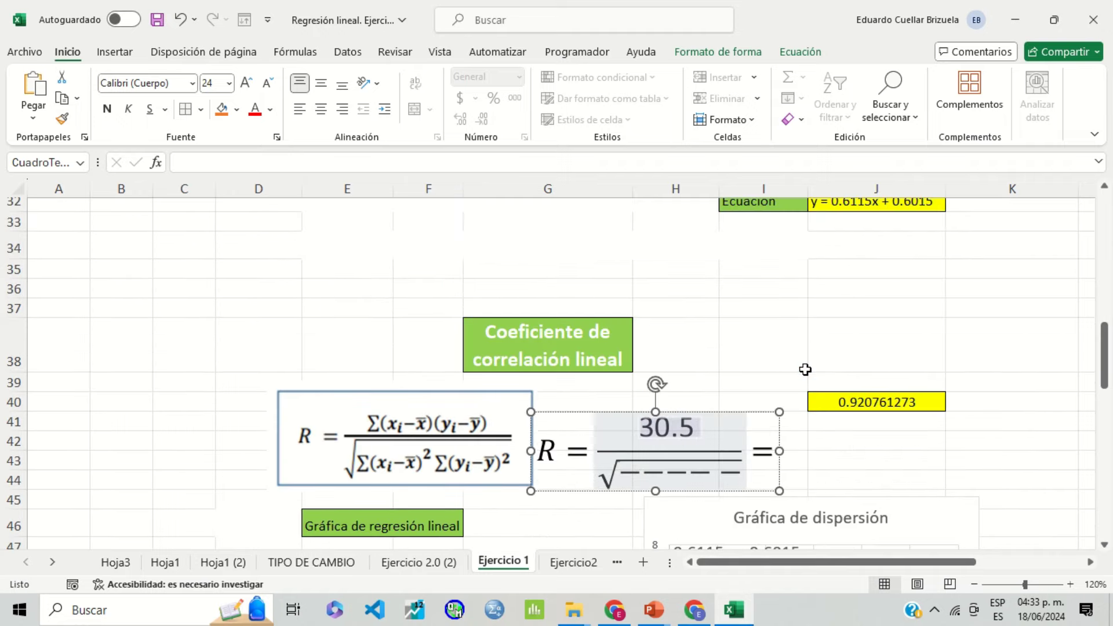
Clear the dashes under the square root so it reads 49.875x22, then check the R formula in J40
{"action": "left_click", "coordinate": [741, 475]}
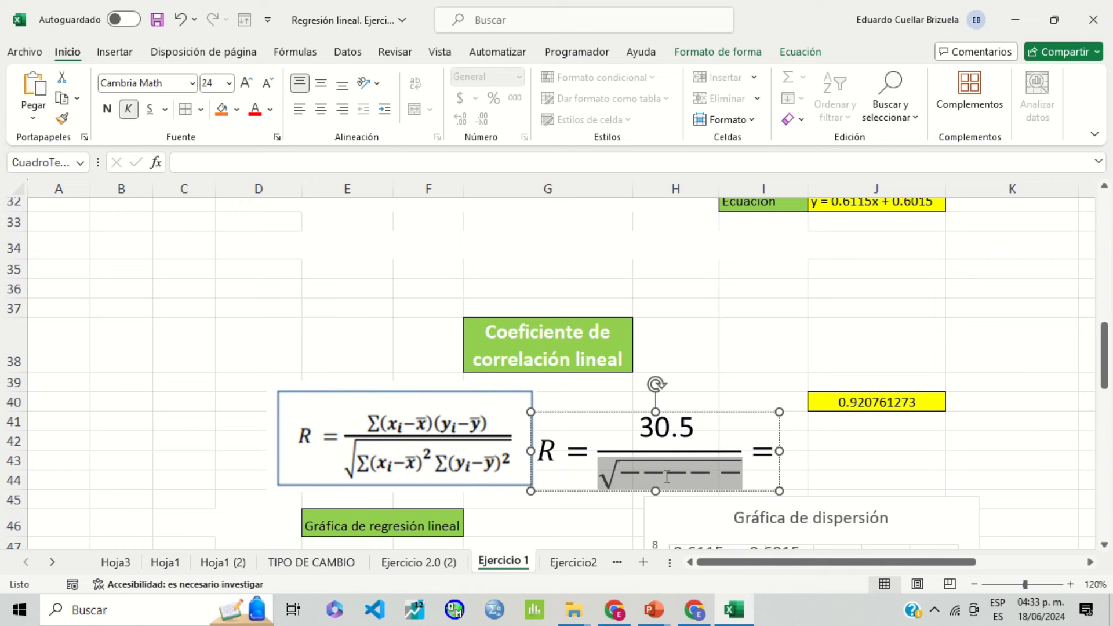
{"action": "left_click", "coordinate": [721, 475]}
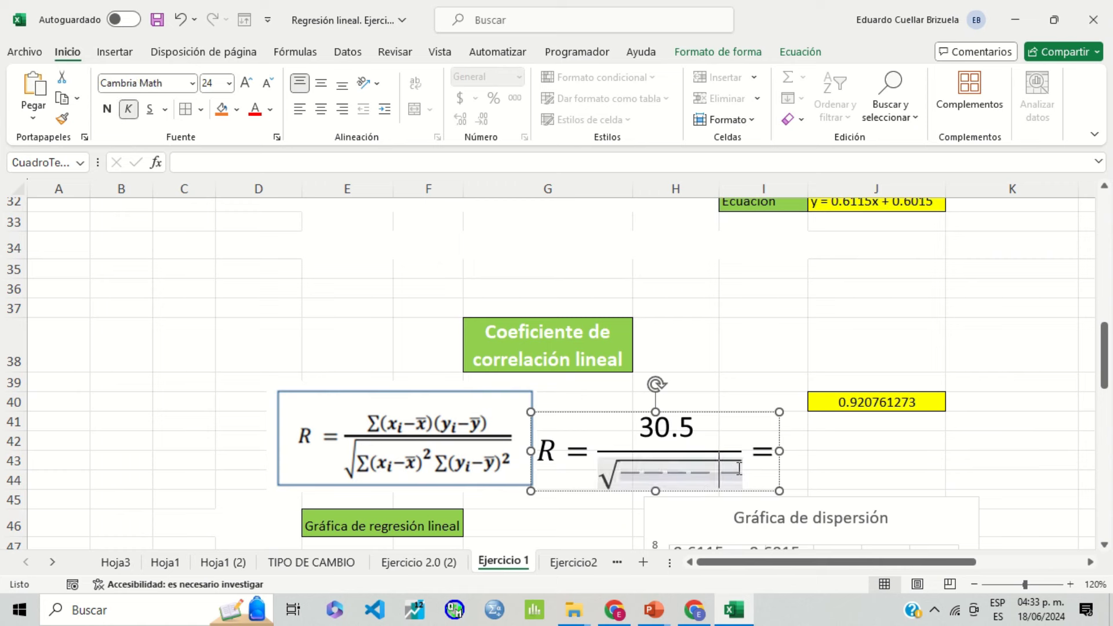
{"action": "key", "text": "BackSpace"}
{"action": "key", "text": "BackSpace"}
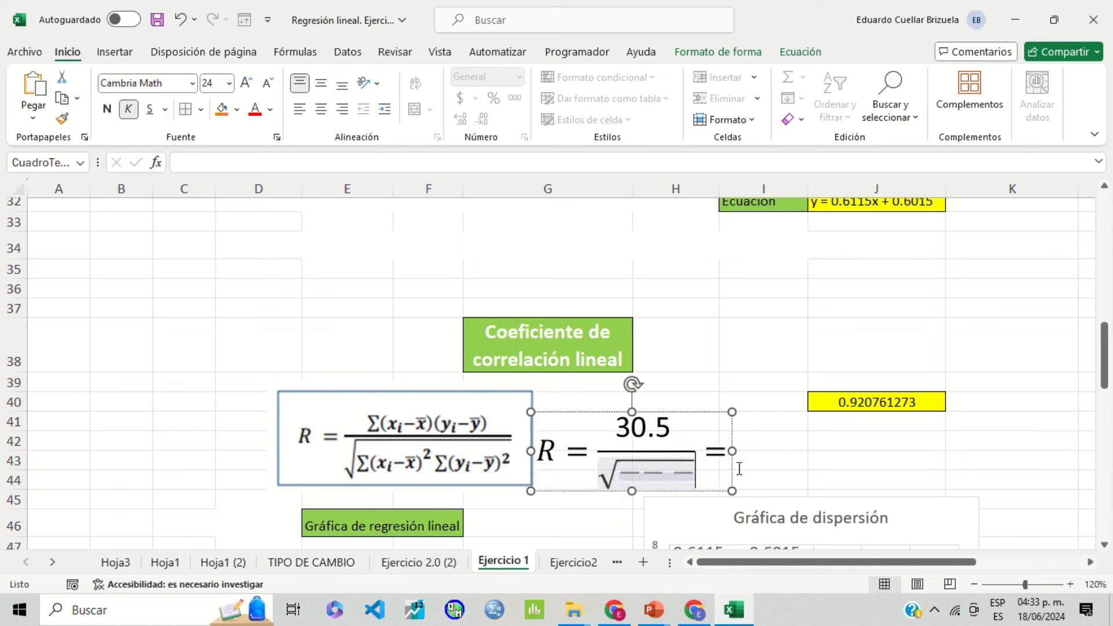
{"action": "key", "text": "BackSpace"}
{"action": "key", "text": "BackSpace"}
{"action": "key", "text": "BackSpace"}
{"action": "scroll", "coordinate": [737, 469], "scroll_direction": "up", "scroll_amount": 2}
{"action": "scroll", "coordinate": [737, 469], "scroll_direction": "up", "scroll_amount": 4}
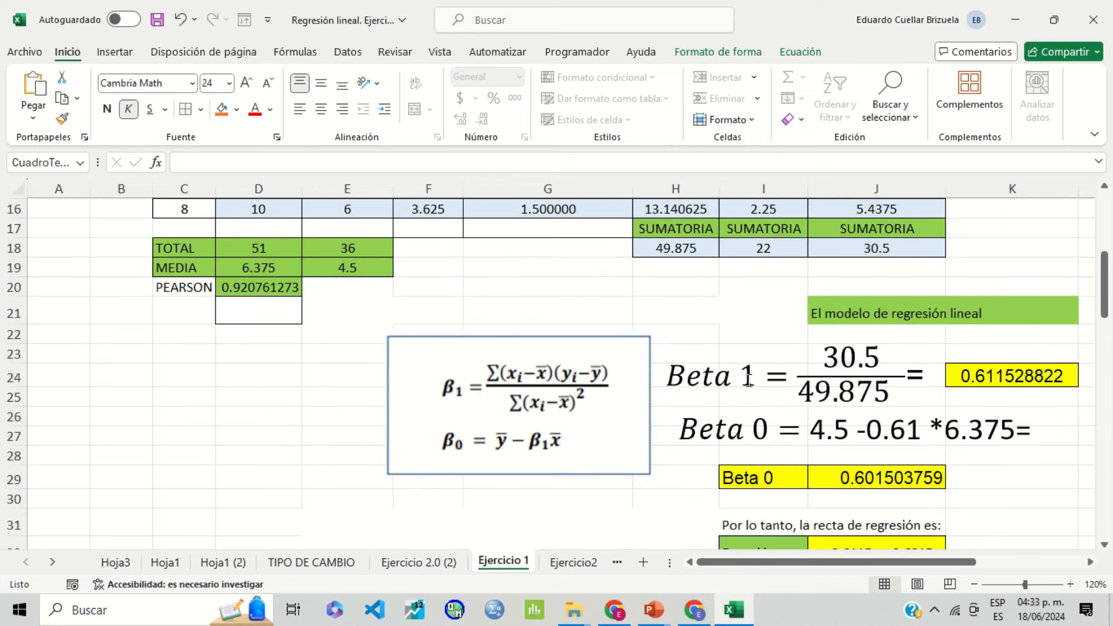
{"action": "scroll", "coordinate": [748, 379], "scroll_direction": "down", "scroll_amount": 2}
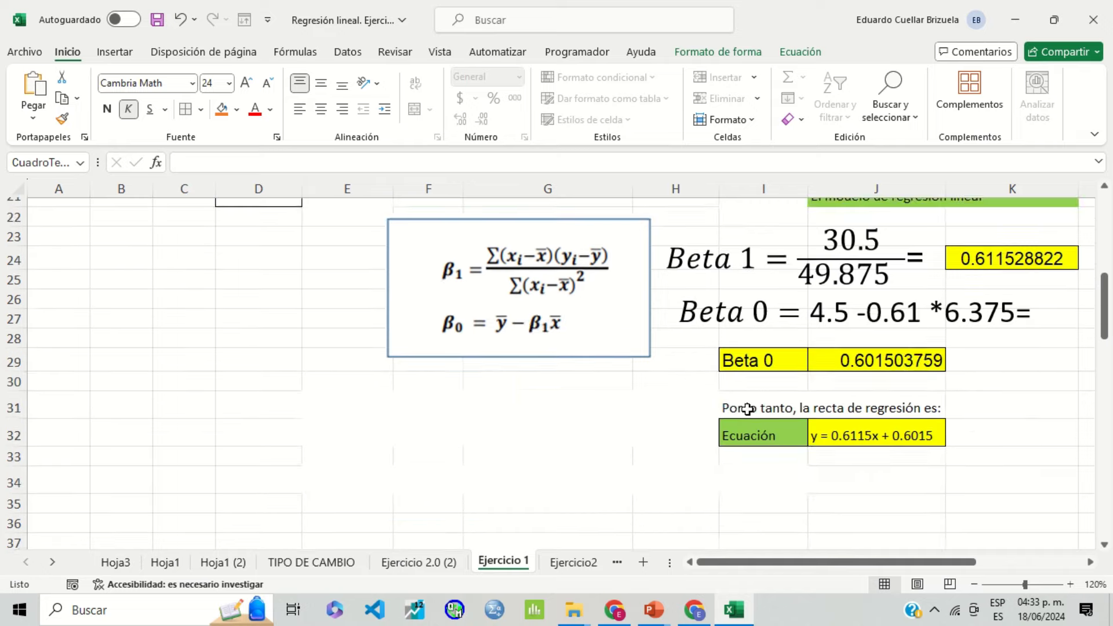
{"action": "scroll", "coordinate": [748, 394], "scroll_direction": "down", "scroll_amount": 3}
{"action": "left_click", "coordinate": [882, 403]}
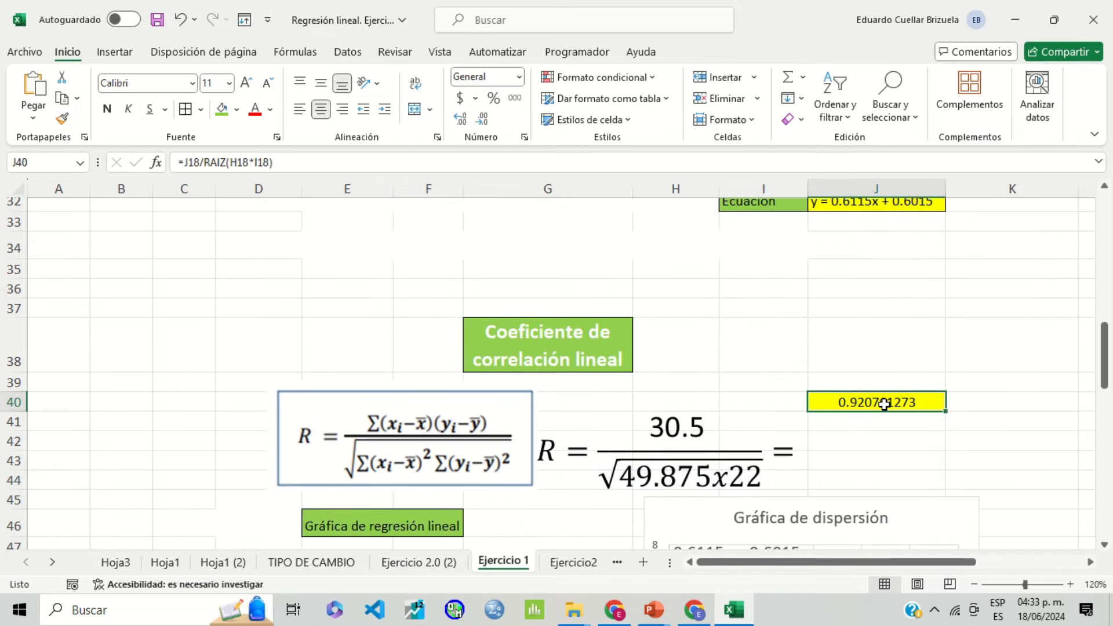
{"action": "scroll", "coordinate": [243, 307], "scroll_direction": "up", "scroll_amount": 3}
Review the PEARSON result in D20, the R value in J40 and the squared R in I55
{"action": "scroll", "coordinate": [255, 310], "scroll_direction": "up", "scroll_amount": 3}
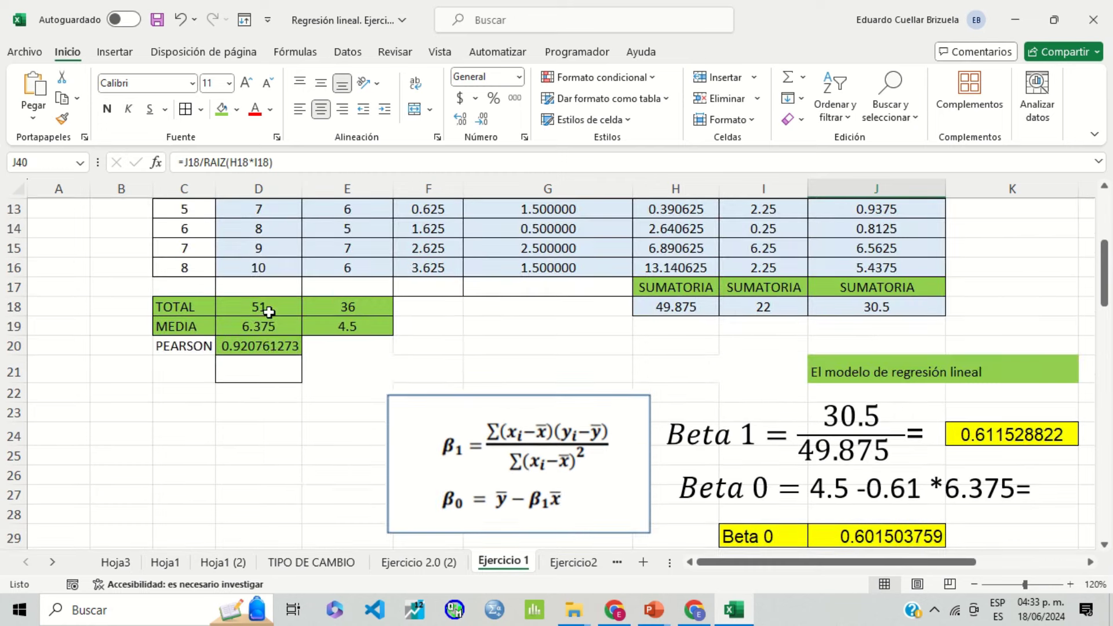
{"action": "left_click", "coordinate": [267, 350]}
{"action": "scroll", "coordinate": [544, 333], "scroll_direction": "down", "scroll_amount": 5}
{"action": "scroll", "coordinate": [546, 334], "scroll_direction": "down", "scroll_amount": 2}
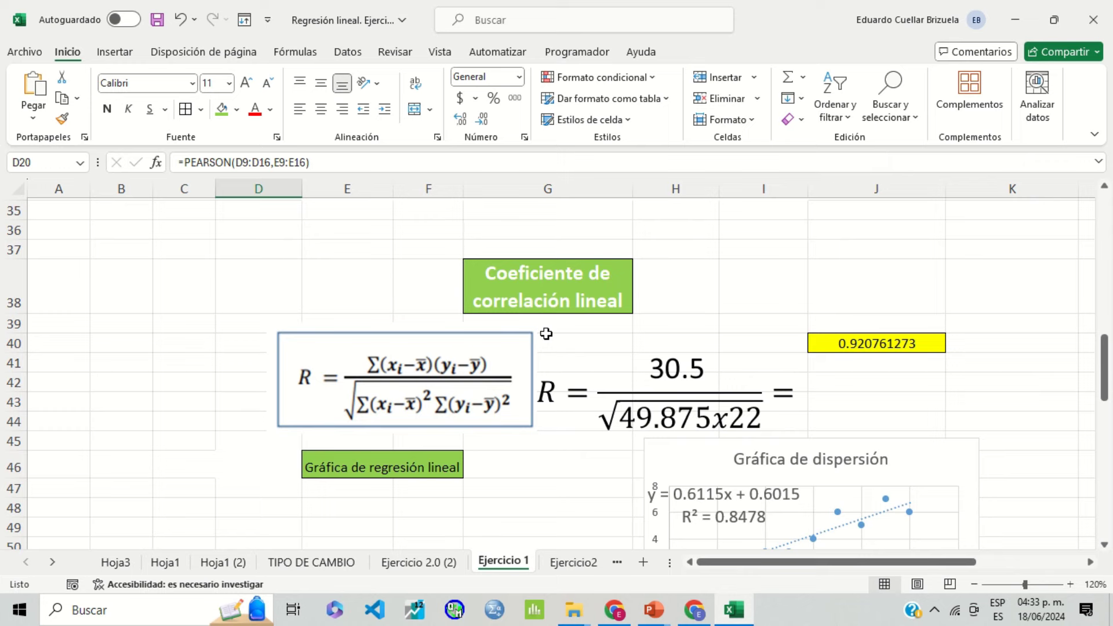
{"action": "scroll", "coordinate": [546, 334], "scroll_direction": "down", "scroll_amount": 1}
{"action": "scroll", "coordinate": [546, 333], "scroll_direction": "down", "scroll_amount": 2}
{"action": "scroll", "coordinate": [546, 334], "scroll_direction": "up", "scroll_amount": 2}
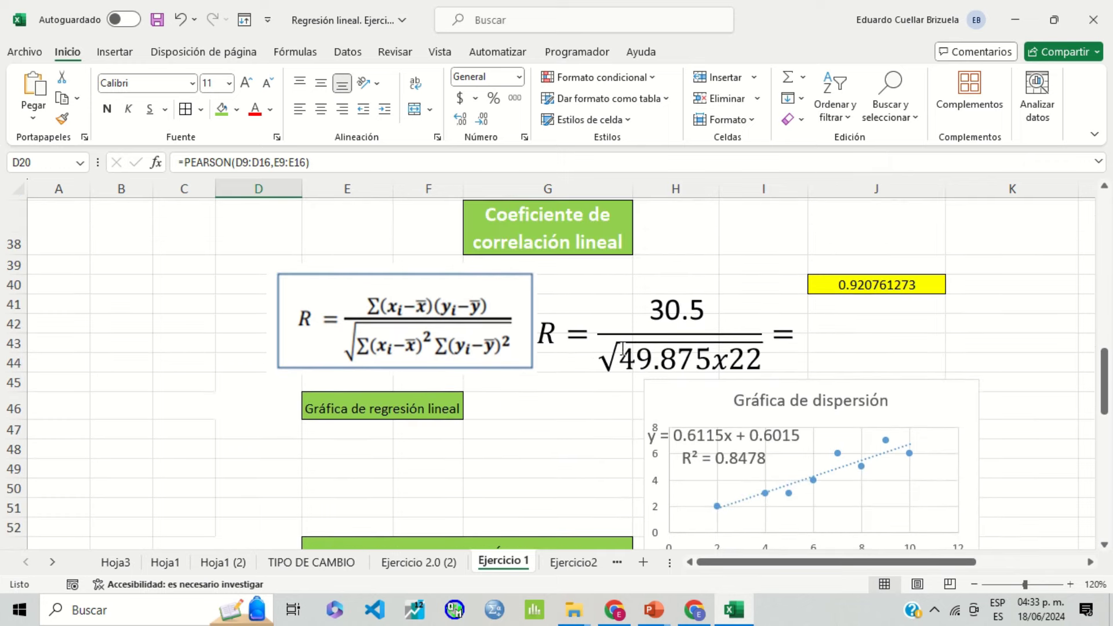
{"action": "left_click", "coordinate": [892, 290]}
{"action": "scroll", "coordinate": [890, 286], "scroll_direction": "down", "scroll_amount": 3}
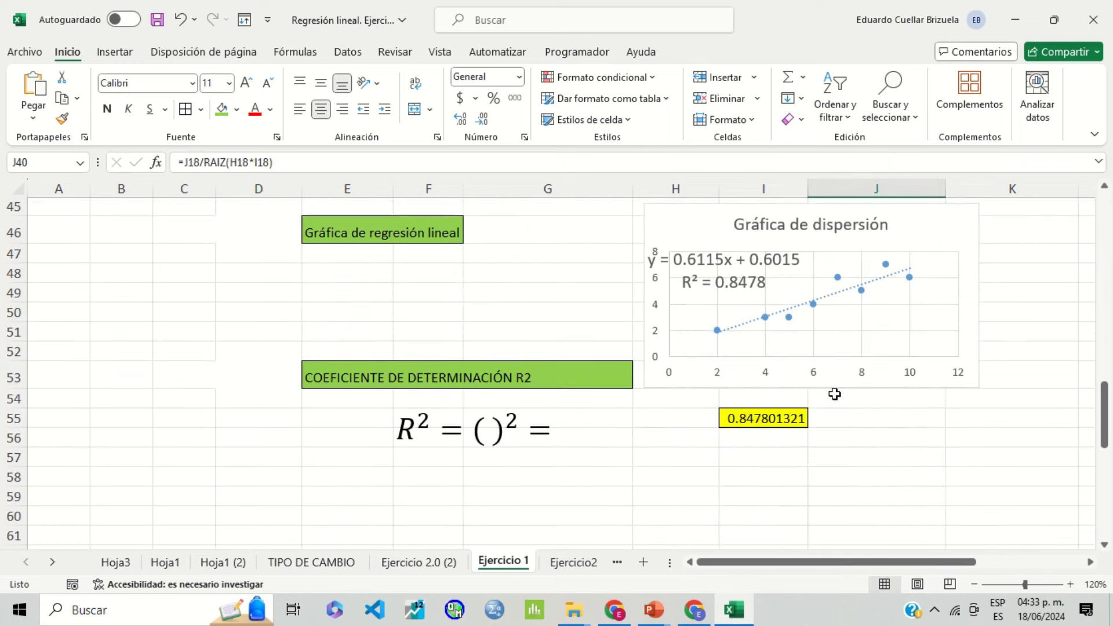
{"action": "left_click", "coordinate": [789, 417]}
{"action": "scroll", "coordinate": [897, 330], "scroll_direction": "up", "scroll_amount": 3}
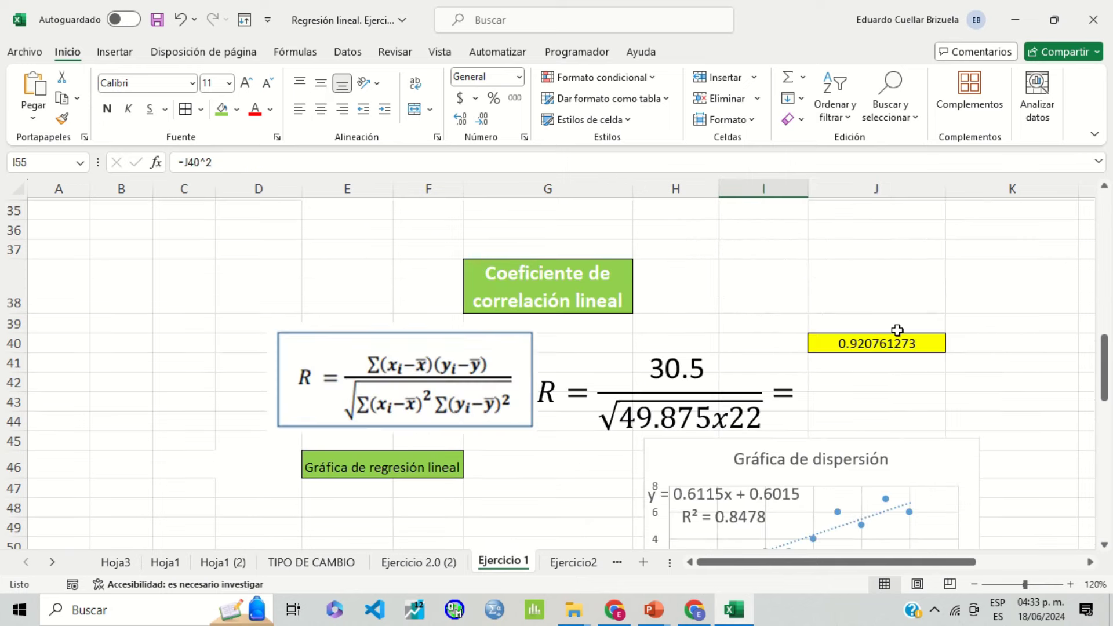
Copy the R value 0.920761273 from J40 into the R² equation's parentheses
{"action": "left_click", "coordinate": [868, 349]}
{"action": "right_click", "coordinate": [868, 346]}
{"action": "left_click", "coordinate": [915, 40]}
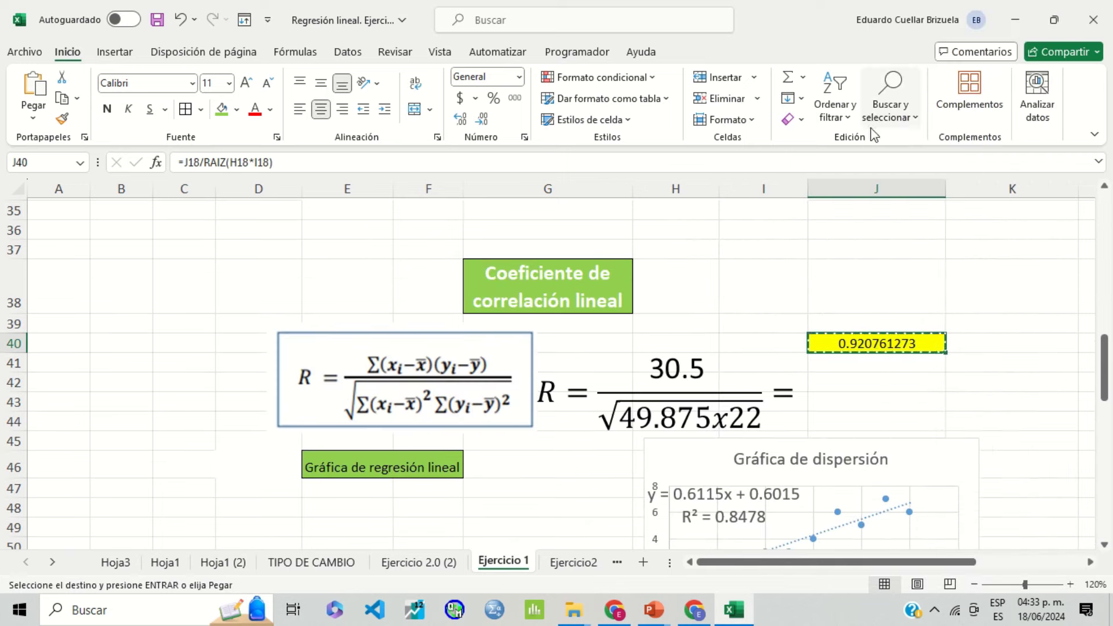
{"action": "scroll", "coordinate": [540, 422], "scroll_direction": "down", "scroll_amount": 3}
{"action": "left_click", "coordinate": [482, 434]}
{"action": "type", "text": "0.920761273"}
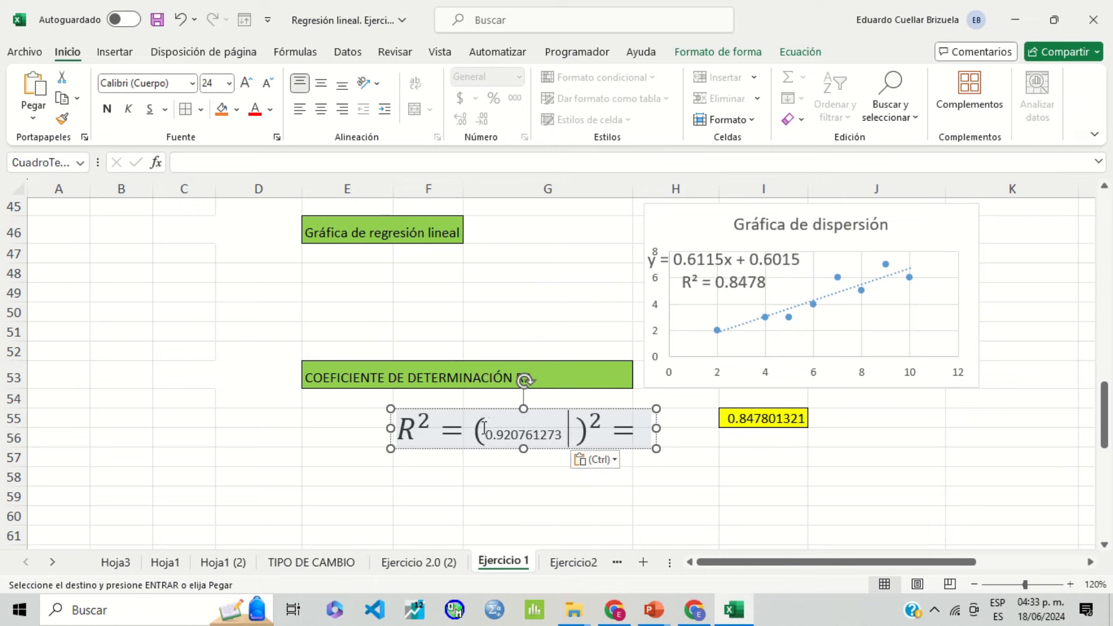
{"action": "left_click", "coordinate": [560, 487]}
Return to the top of the sheet and cancel the pending copy with Esc
{"action": "scroll", "coordinate": [606, 462], "scroll_direction": "up", "scroll_amount": 2}
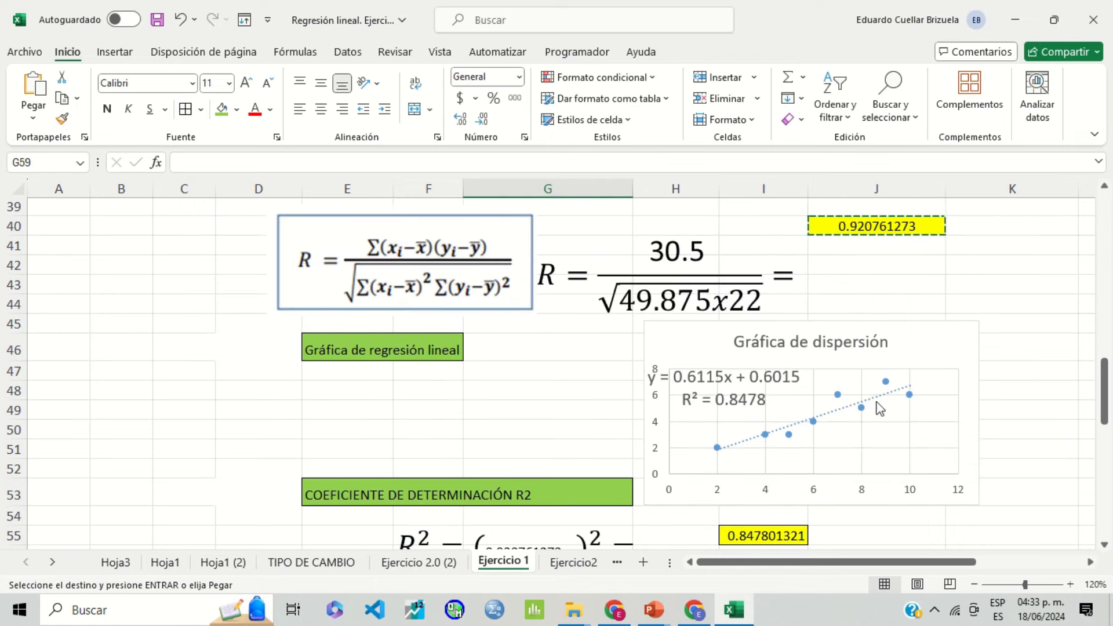
{"action": "scroll", "coordinate": [818, 452], "scroll_direction": "down", "scroll_amount": 1}
{"action": "scroll", "coordinate": [816, 453], "scroll_direction": "up", "scroll_amount": 2}
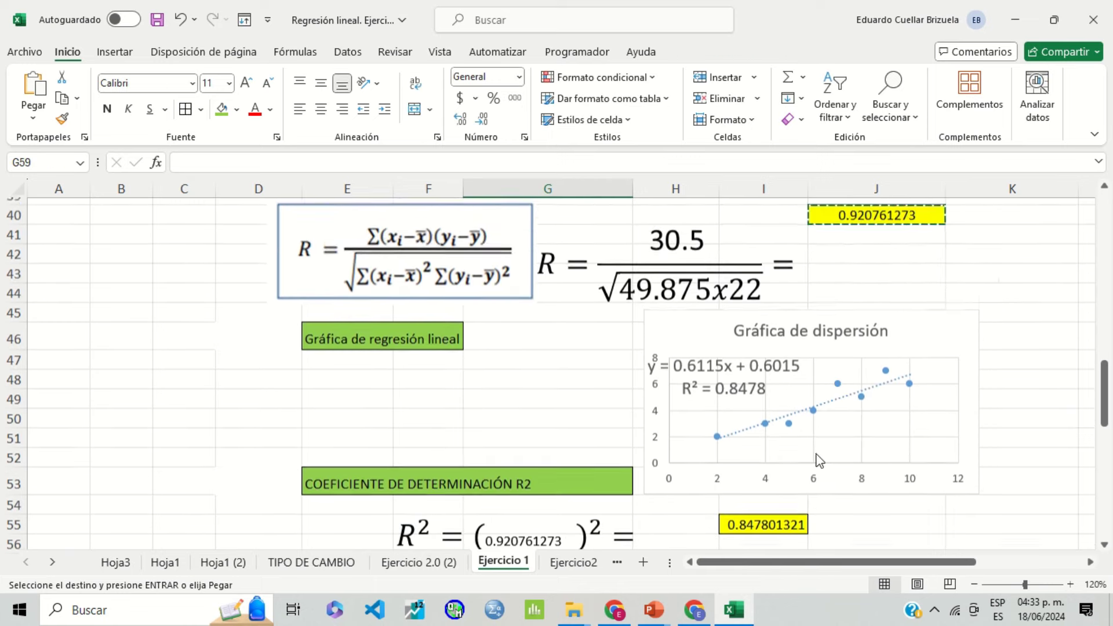
{"action": "scroll", "coordinate": [817, 457], "scroll_direction": "up", "scroll_amount": 1}
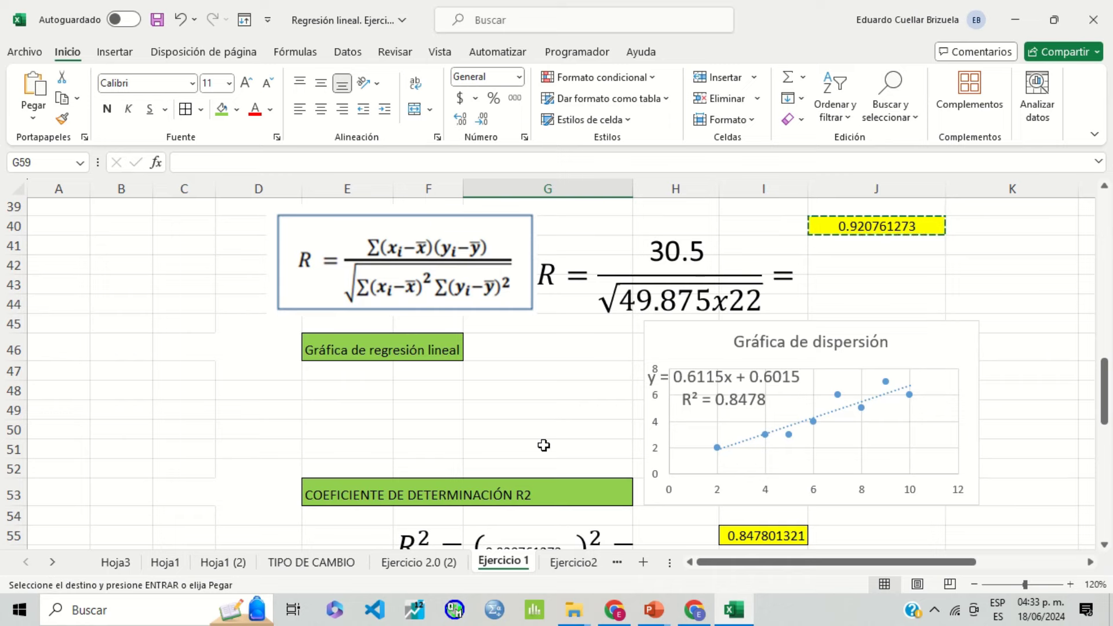
{"action": "scroll", "coordinate": [543, 445], "scroll_direction": "up", "scroll_amount": 4}
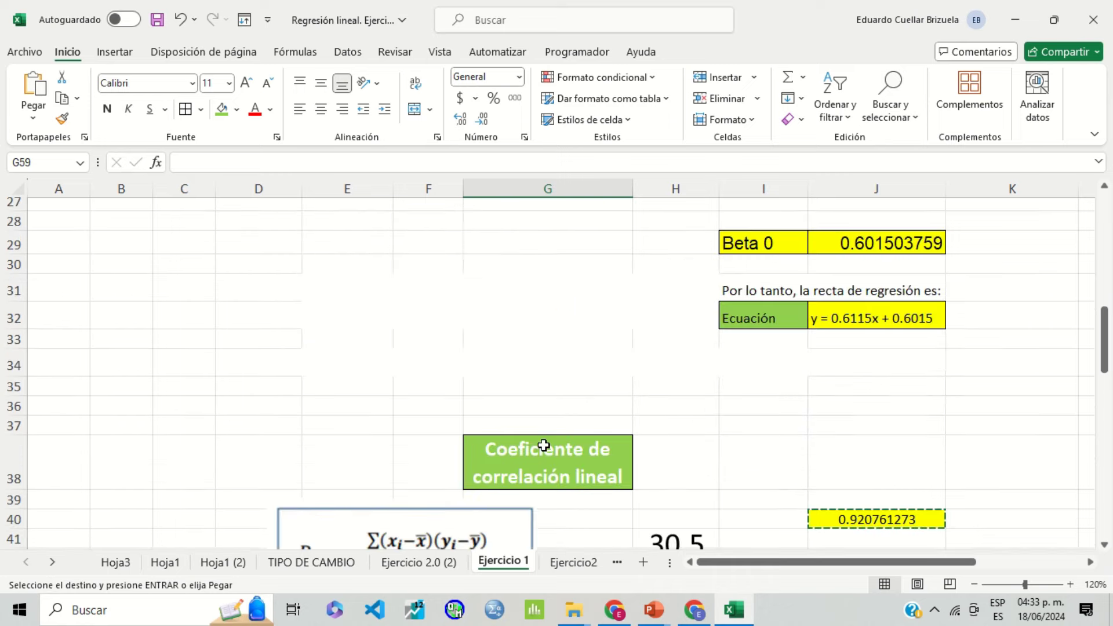
{"action": "scroll", "coordinate": [544, 445], "scroll_direction": "down", "scroll_amount": 2}
{"action": "scroll", "coordinate": [543, 445], "scroll_direction": "up", "scroll_amount": 3}
{"action": "scroll", "coordinate": [543, 445], "scroll_direction": "up", "scroll_amount": 5}
{"action": "scroll", "coordinate": [591, 377], "scroll_direction": "up", "scroll_amount": 3}
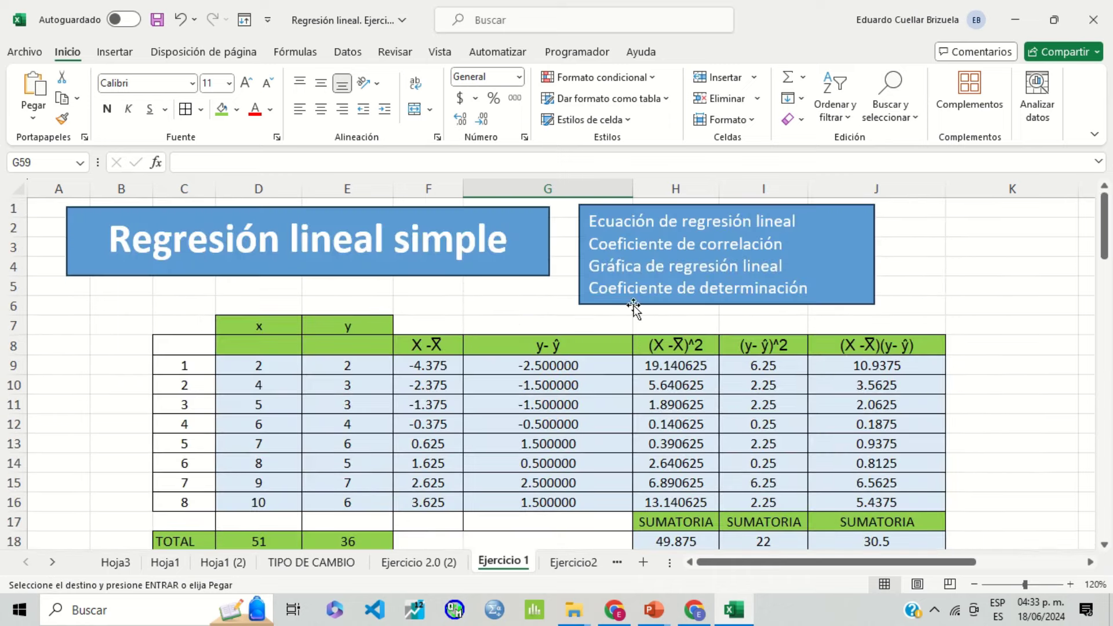
{"action": "left_click", "coordinate": [932, 285]}
{"action": "key", "text": "Escape"}
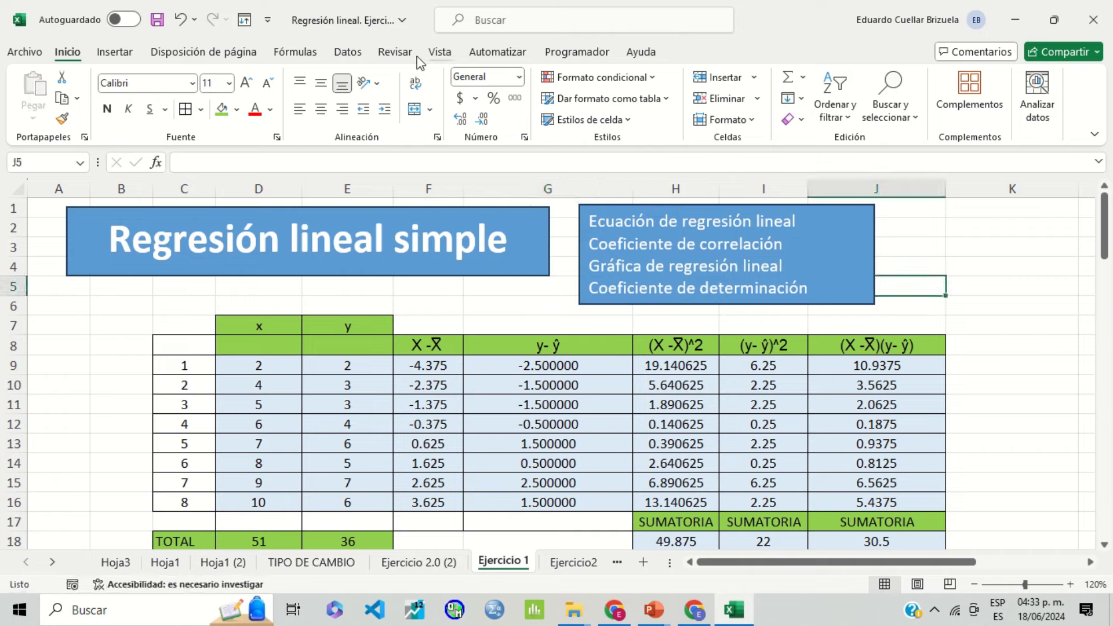
Start a Regresión analysis, clear its ranges and pick E9:E16 for Y, then back out of the dialog
{"action": "left_click", "coordinate": [349, 52]}
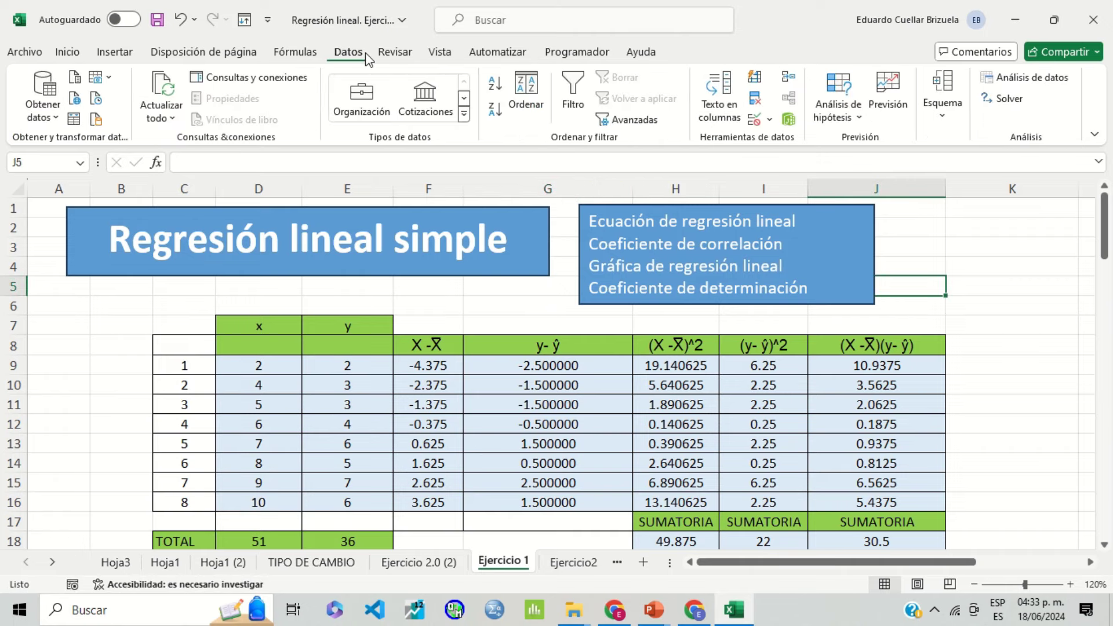
{"action": "left_click", "coordinate": [1032, 78]}
{"action": "key", "text": "r"}
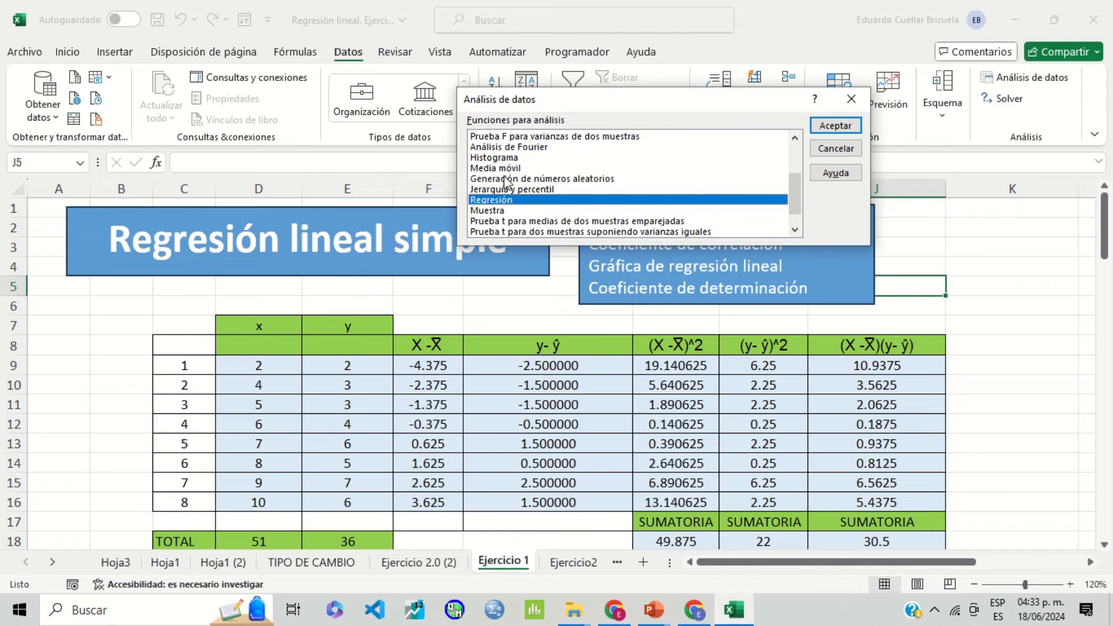
{"action": "left_click", "coordinate": [848, 127]}
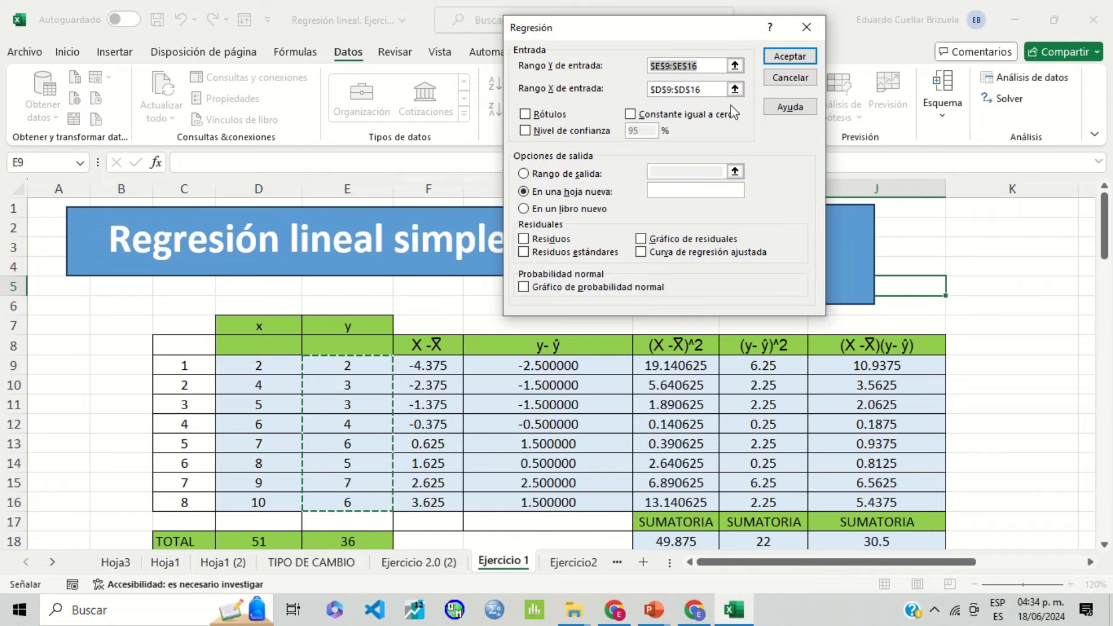
{"action": "key", "text": "BackSpace"}
{"action": "double_click", "coordinate": [701, 91]}
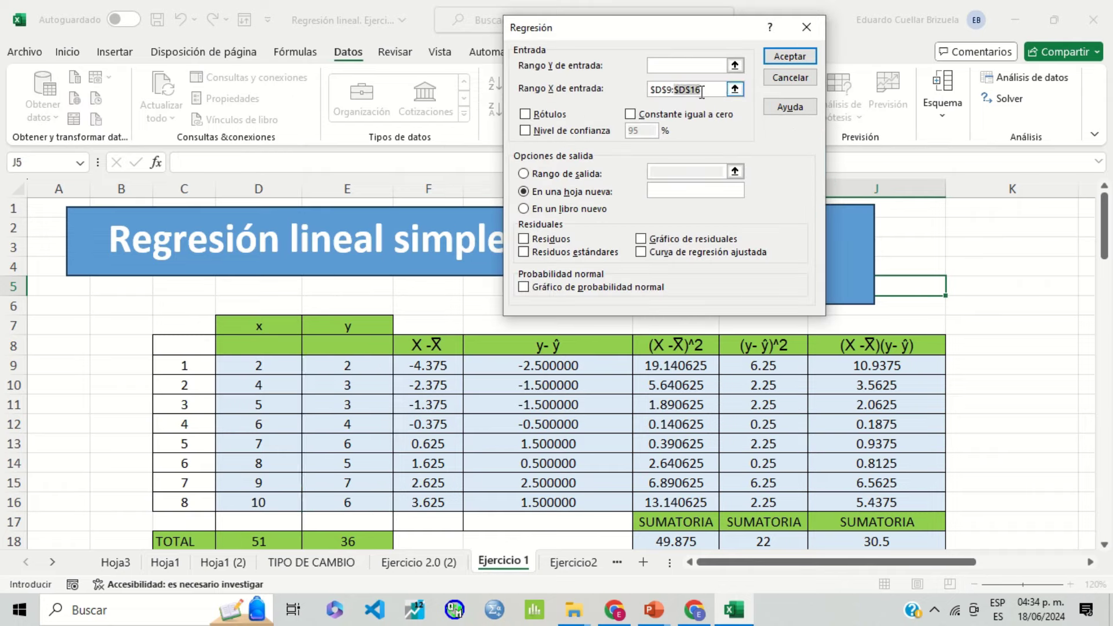
{"action": "left_click", "coordinate": [701, 91]}
{"action": "key", "text": "BackSpace"}
{"action": "key", "text": "BackSpace"}
{"action": "key", "text": "BackSpace"}
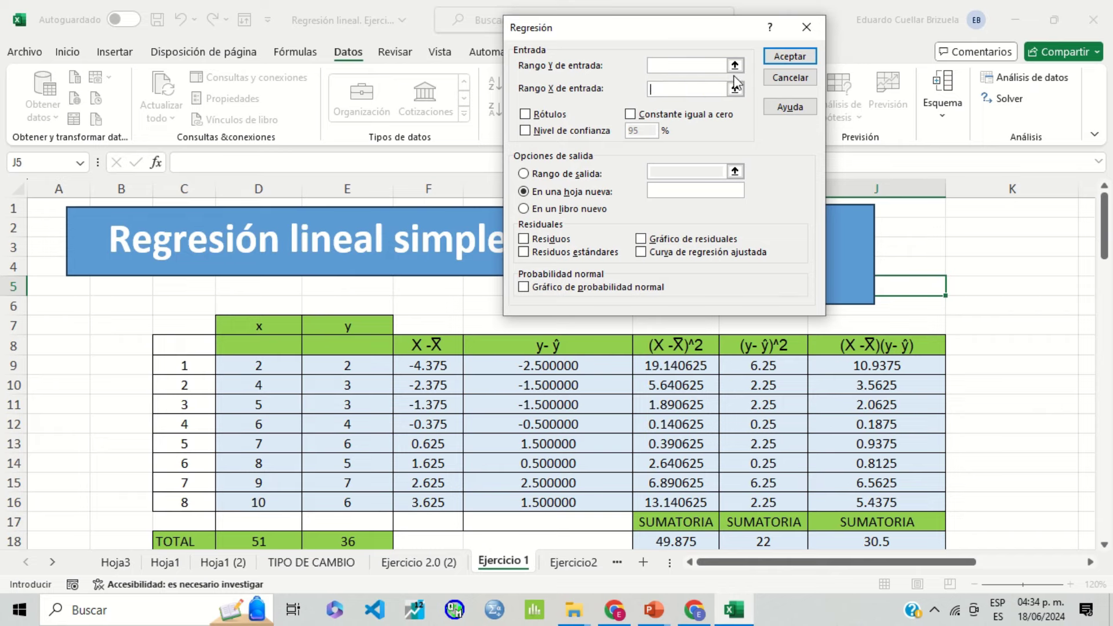
{"action": "left_click", "coordinate": [734, 65]}
{"action": "left_click_drag", "start_coordinate": [380, 364], "coordinate": [355, 500]}
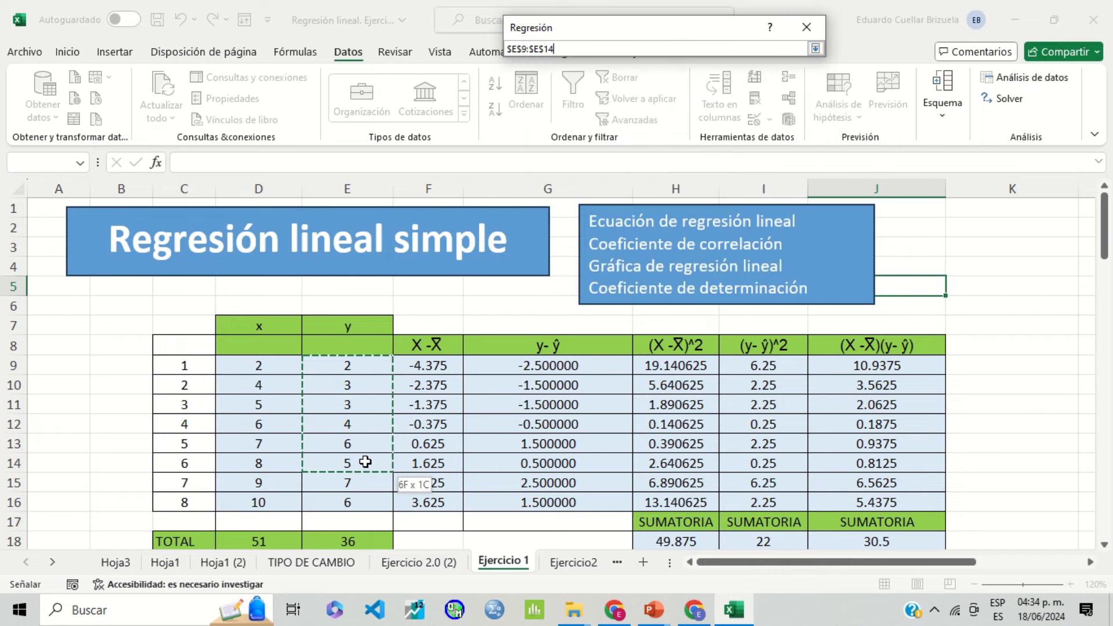
{"action": "left_click", "coordinate": [815, 49]}
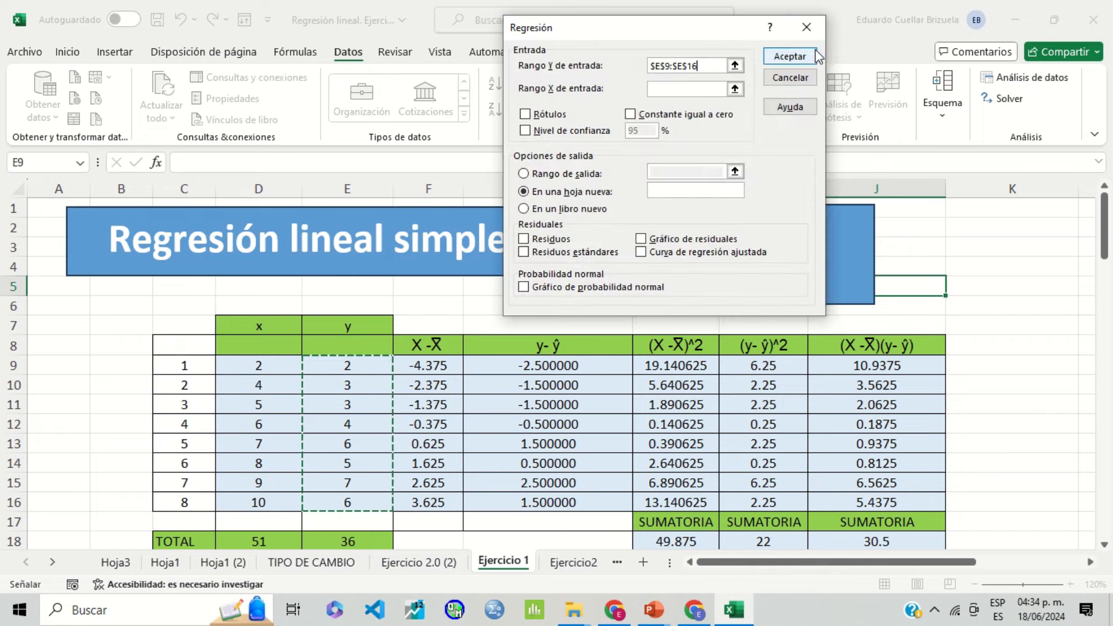
{"action": "left_click", "coordinate": [772, 80]}
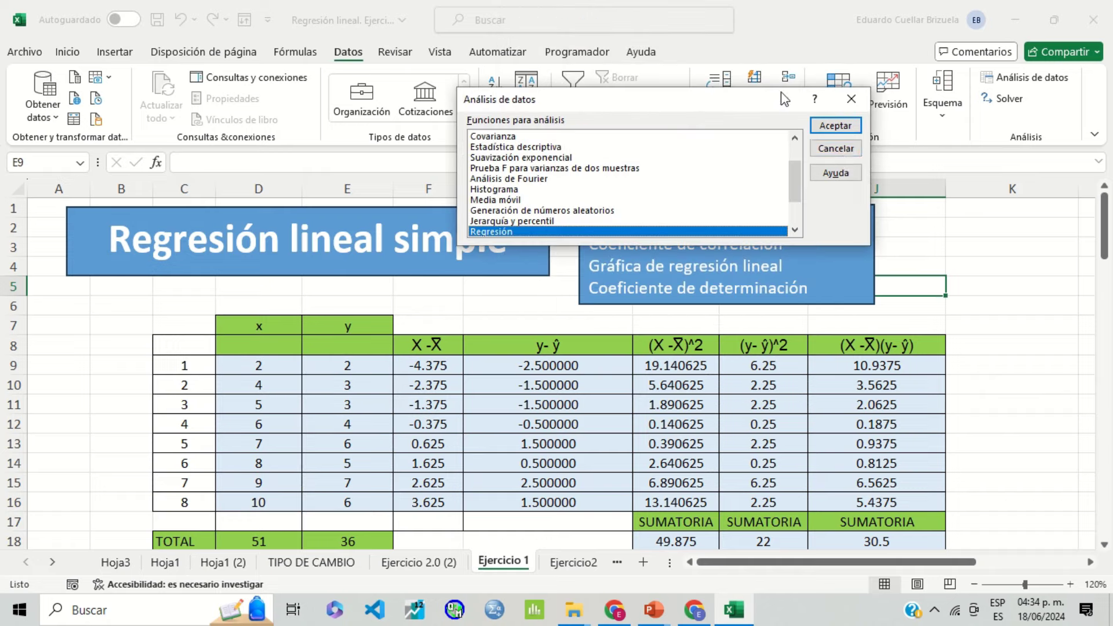
{"action": "left_click", "coordinate": [834, 152]}
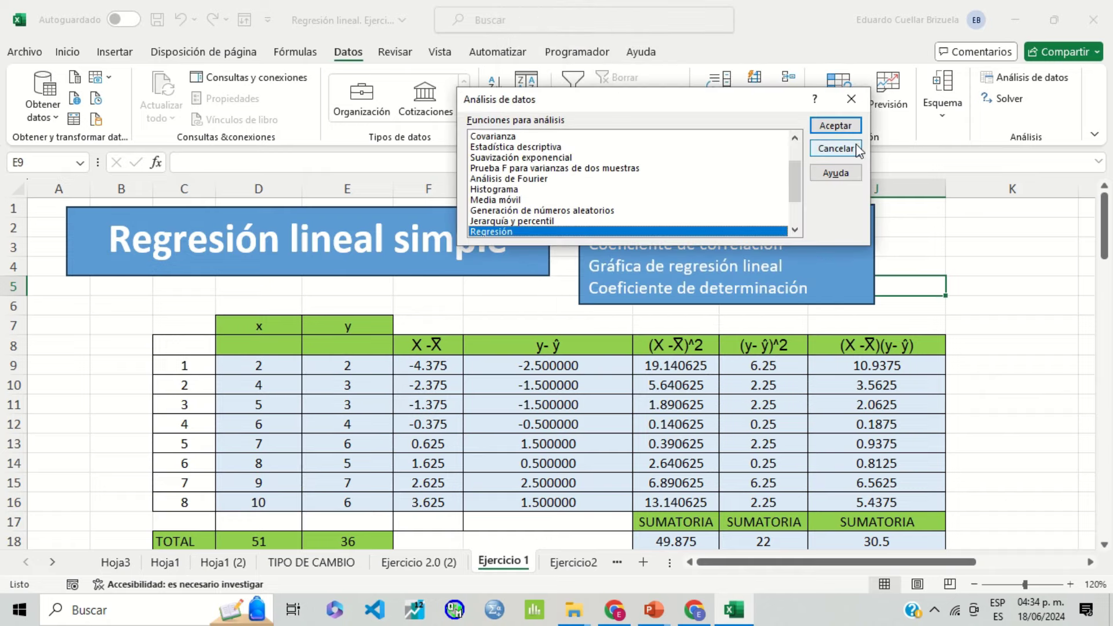
{"action": "left_click", "coordinate": [837, 149]}
Rerun Regresión with Y range E9:E16 and X range D9:D16, outputting to a new sheet
{"action": "left_click", "coordinate": [1024, 78]}
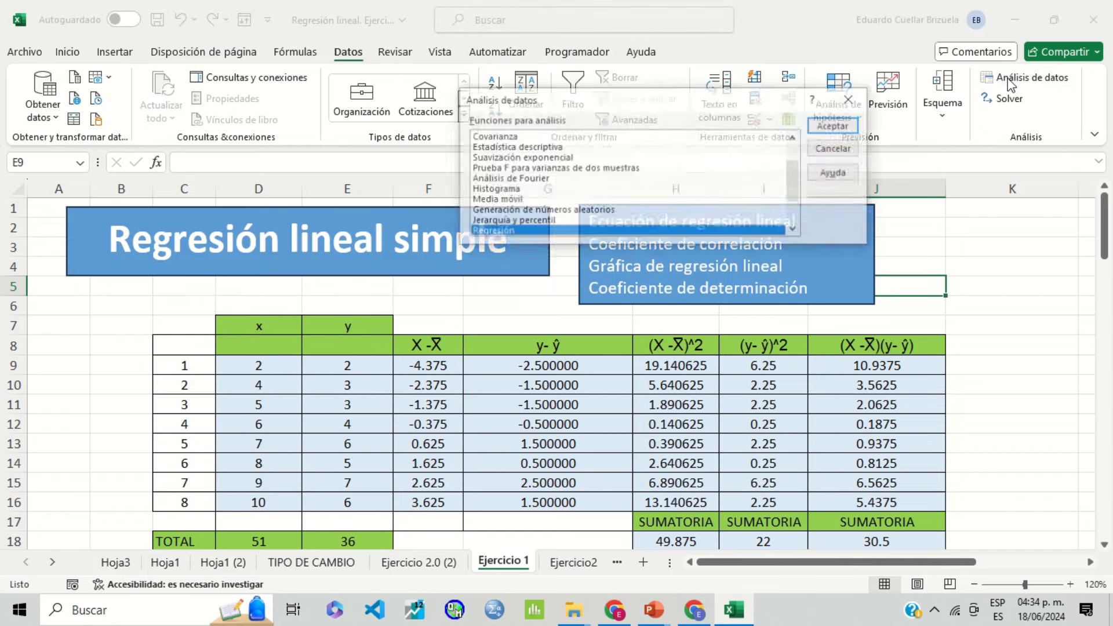
{"action": "scroll", "coordinate": [636, 180], "scroll_direction": "down", "scroll_amount": 2}
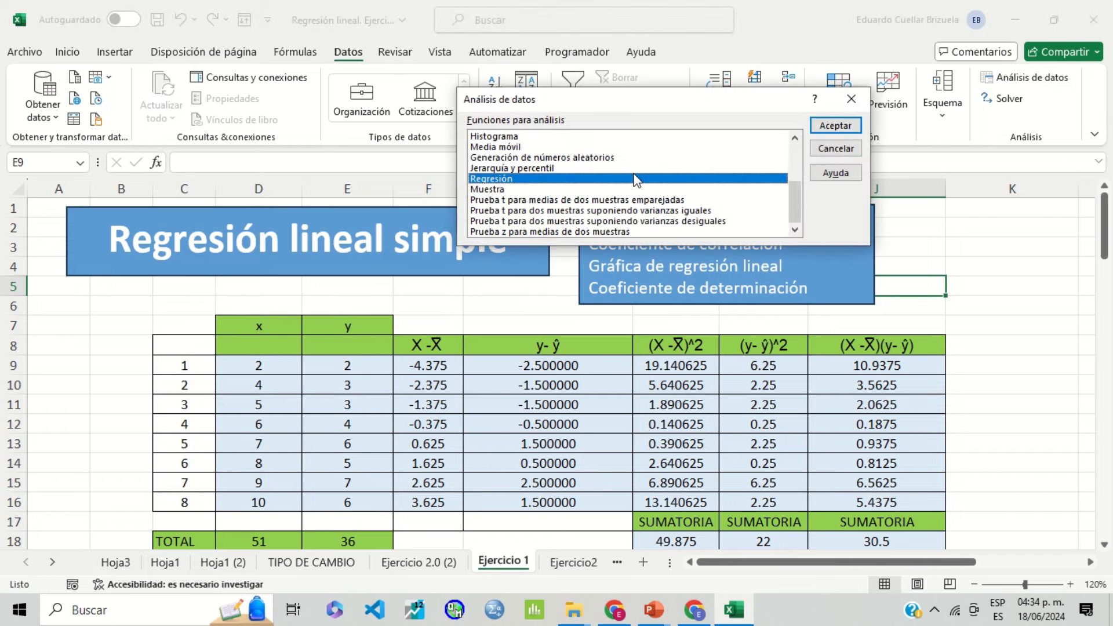
{"action": "left_click", "coordinate": [835, 125]}
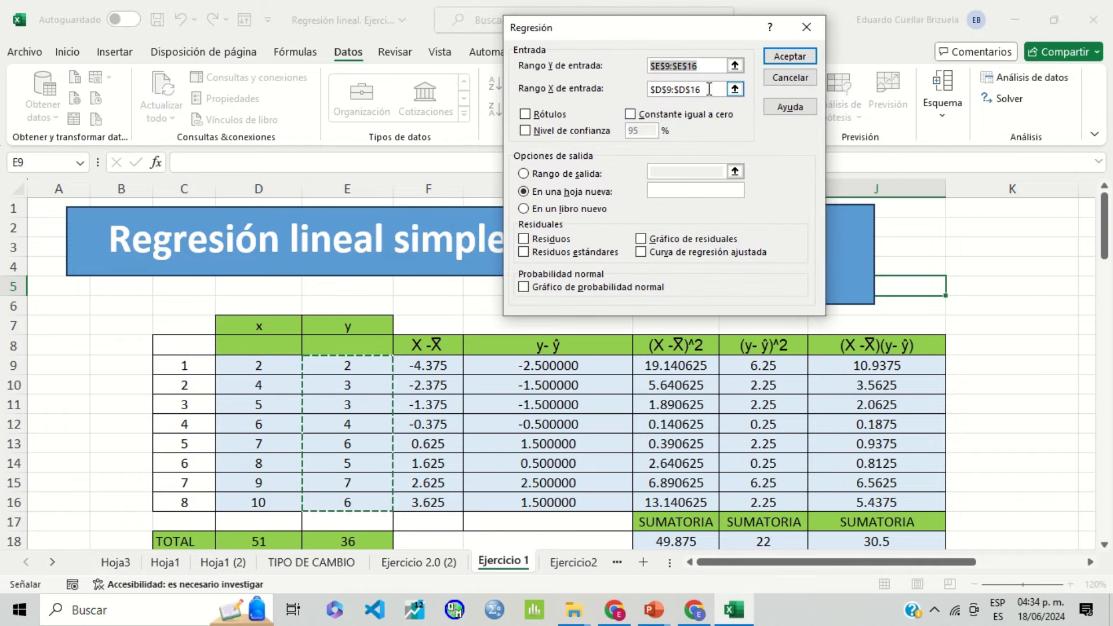
{"action": "key", "text": "Delete"}
{"action": "key", "text": "Tab"}
{"action": "key", "text": "Delete"}
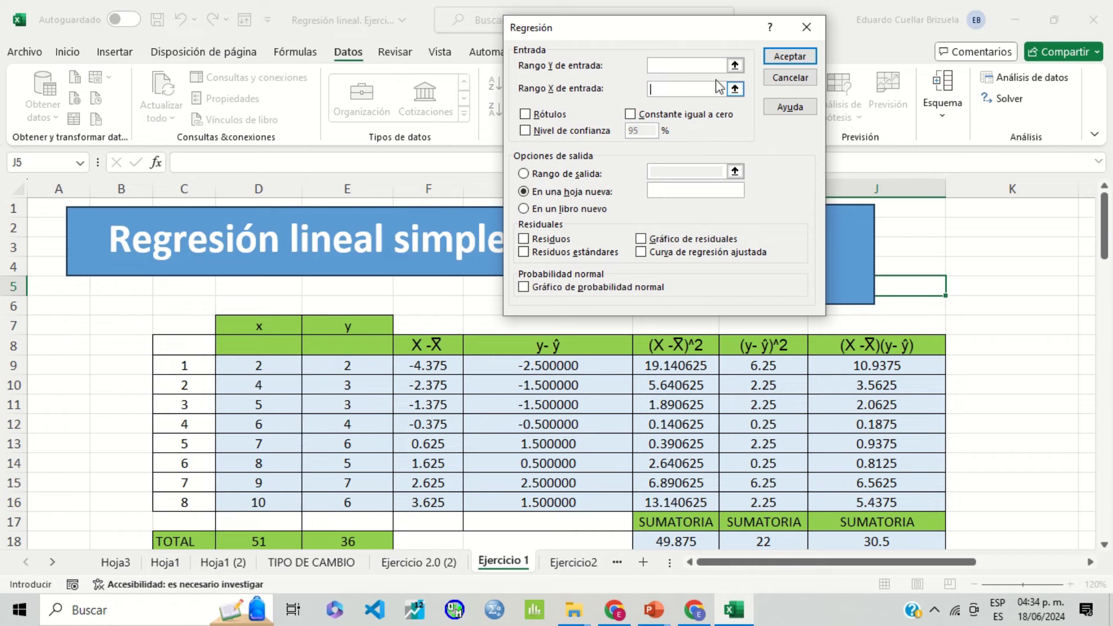
{"action": "left_click", "coordinate": [734, 65]}
{"action": "left_click_drag", "start_coordinate": [347, 363], "coordinate": [354, 493]}
{"action": "left_click", "coordinate": [815, 49]}
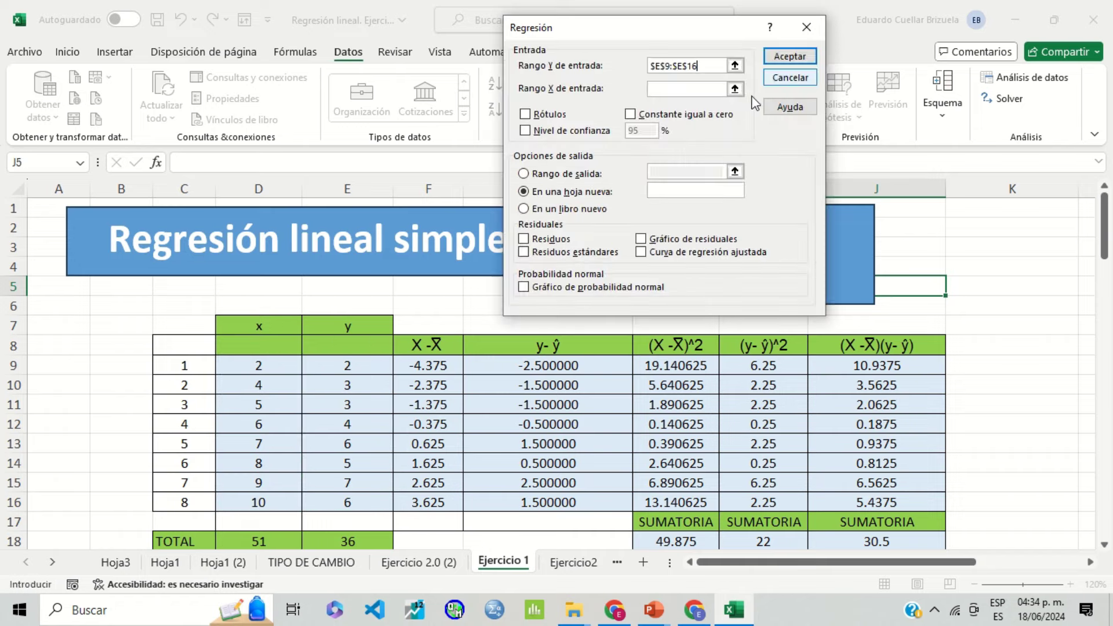
{"action": "left_click", "coordinate": [735, 90]}
{"action": "left_click_drag", "start_coordinate": [280, 371], "coordinate": [273, 510]}
{"action": "left_click", "coordinate": [816, 49]}
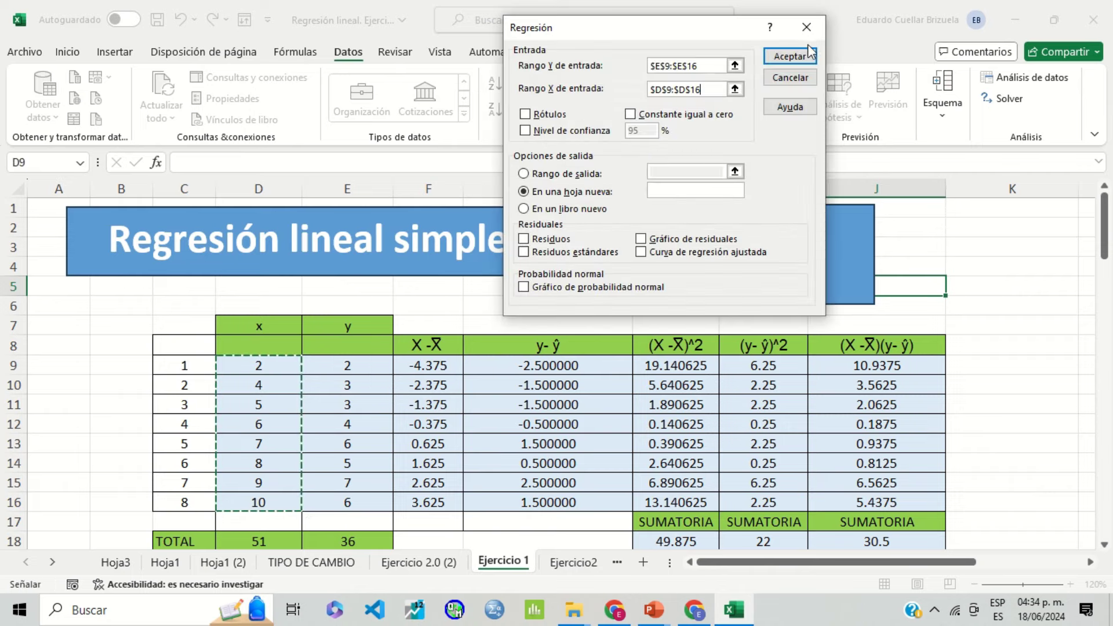
{"action": "left_click", "coordinate": [772, 57]}
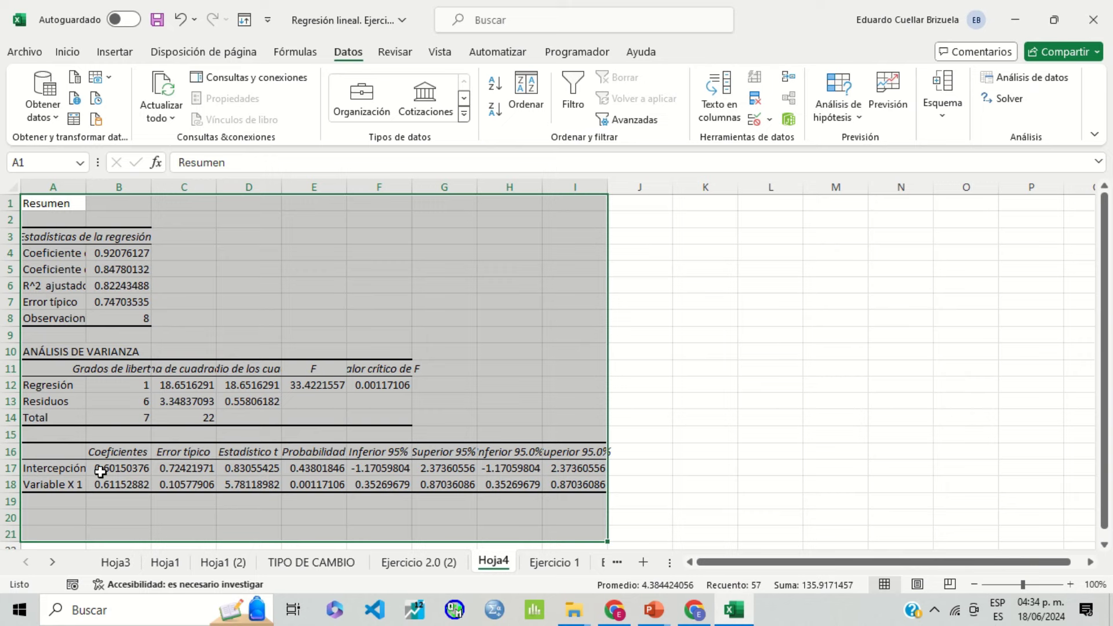
Fill the intercept and X coefficient rows (A17:B18) of the regression output green
{"action": "left_click_drag", "start_coordinate": [58, 467], "coordinate": [116, 484]}
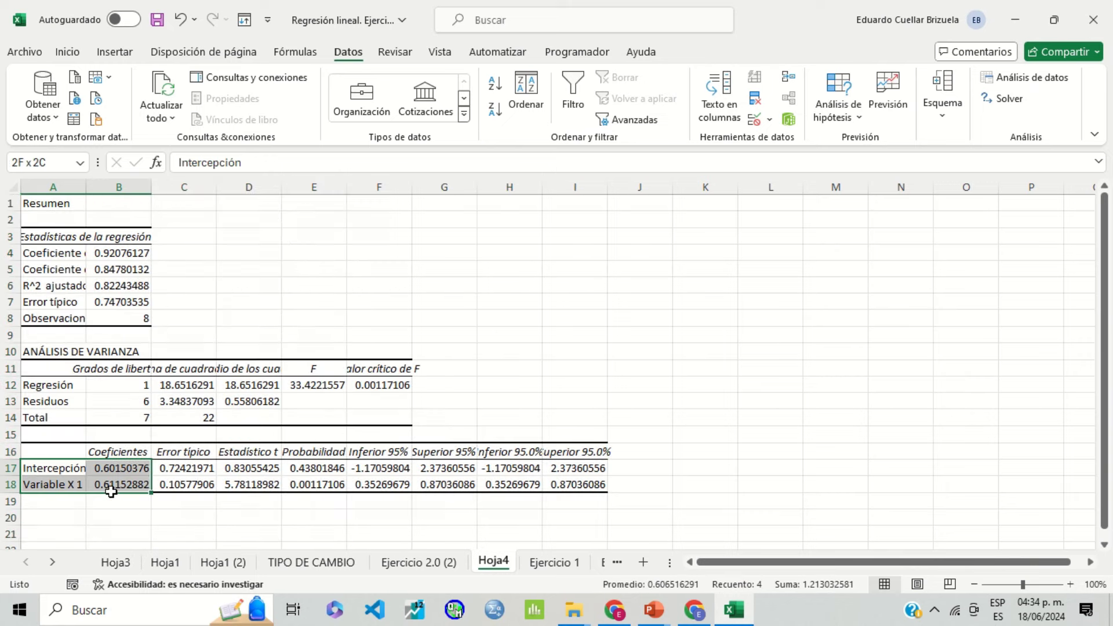
{"action": "left_click", "coordinate": [67, 52]}
{"action": "left_click", "coordinate": [221, 109]}
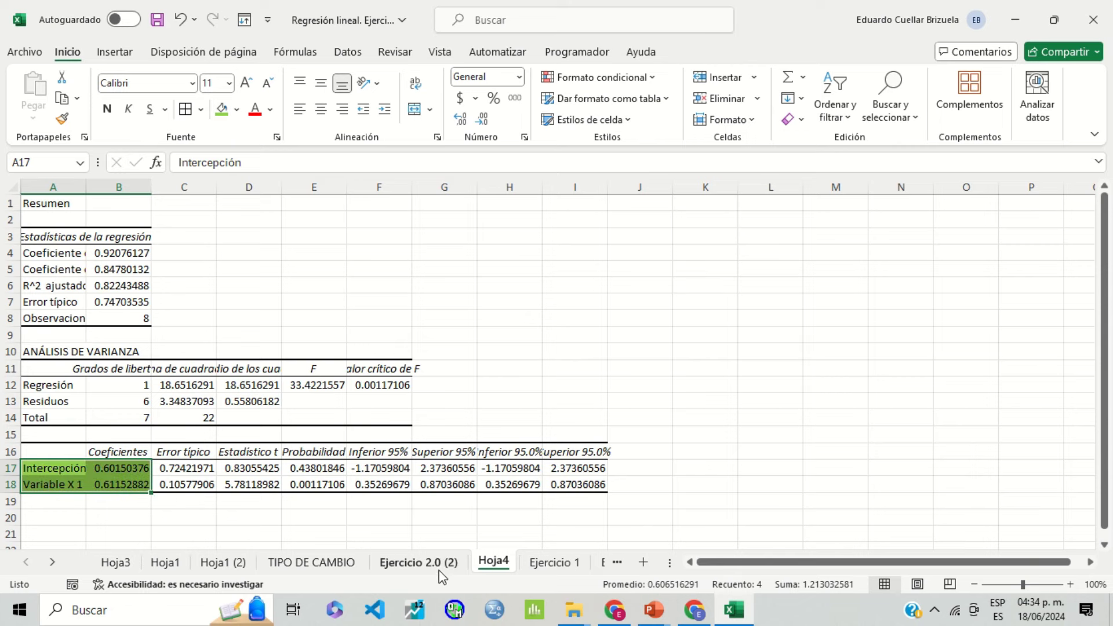
{"action": "left_click", "coordinate": [545, 560]}
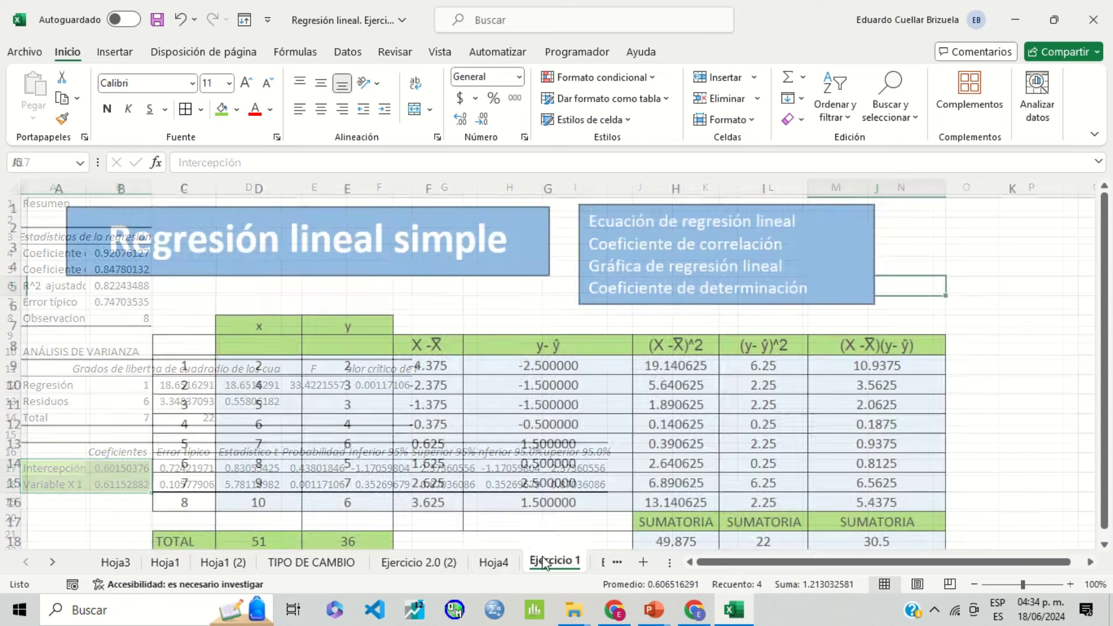
{"action": "scroll", "coordinate": [576, 469], "scroll_direction": "down", "scroll_amount": 2}
{"action": "scroll", "coordinate": [759, 437], "scroll_direction": "down", "scroll_amount": 2}
{"action": "scroll", "coordinate": [943, 407], "scroll_direction": "down", "scroll_amount": 1}
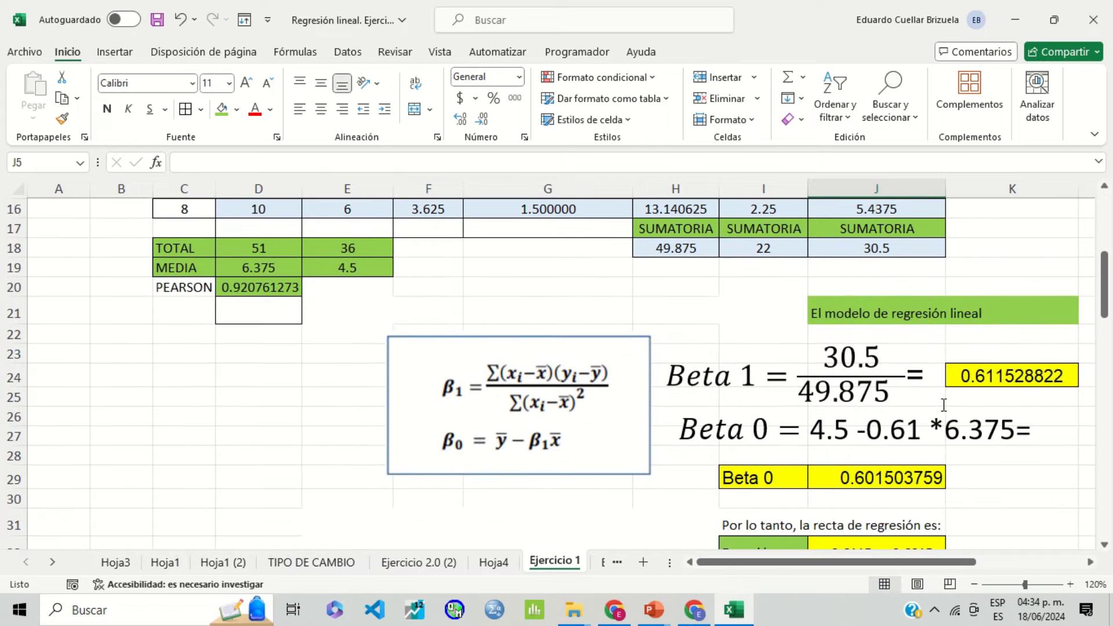
{"action": "left_click", "coordinate": [494, 563]}
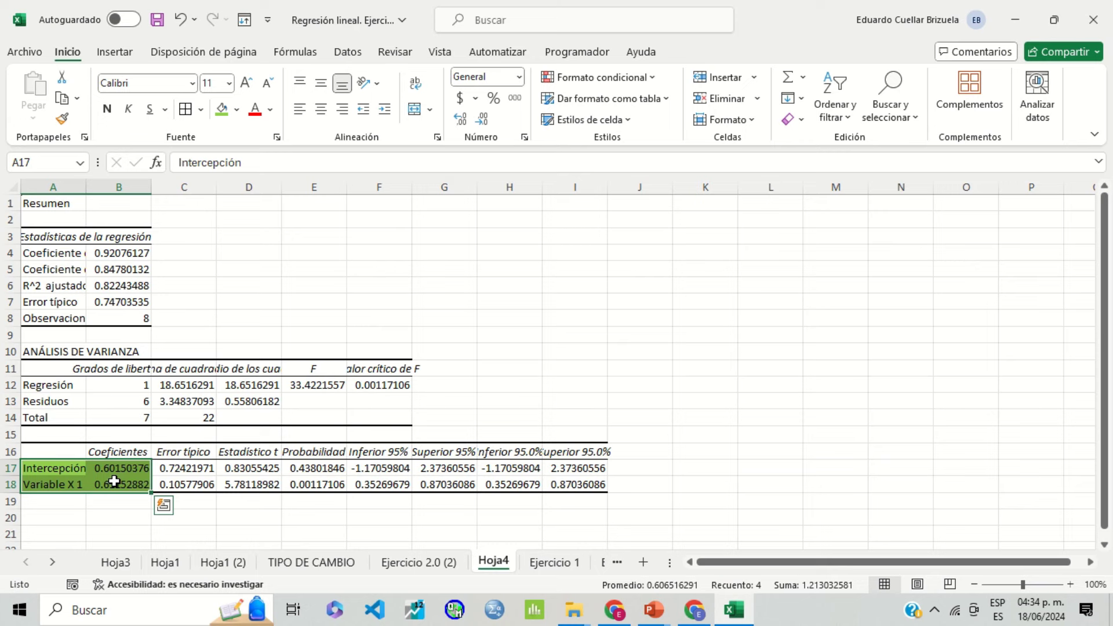
Widen column A and fill the multiple correlation (A4:B4) and R² (A5:B5) rows green
{"action": "left_click_drag", "start_coordinate": [86, 186], "coordinate": [211, 189]}
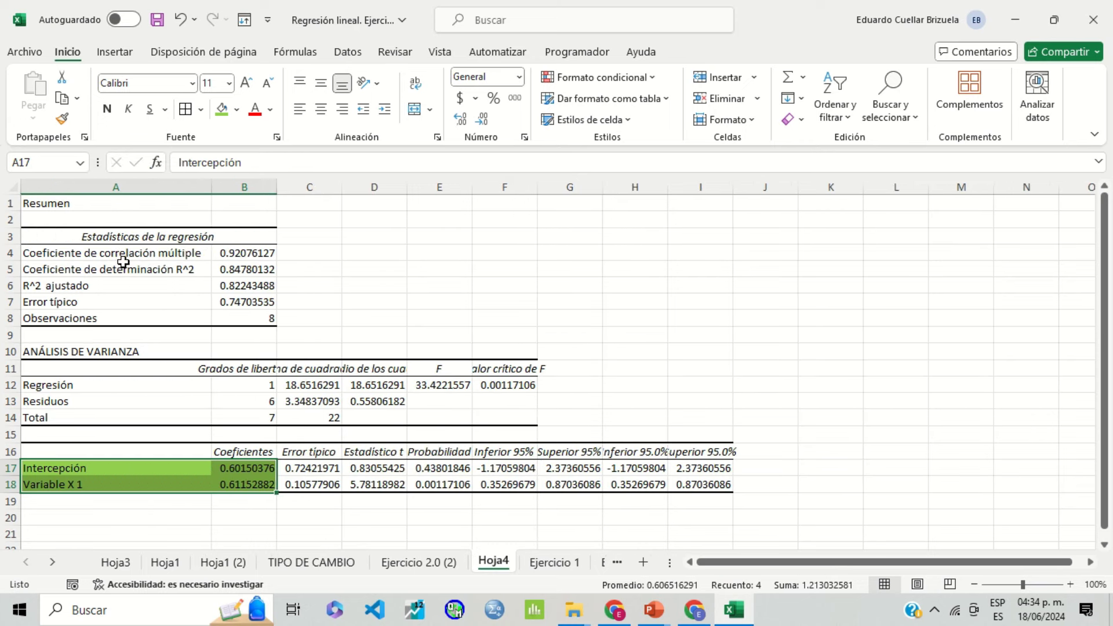
{"action": "left_click_drag", "start_coordinate": [114, 256], "coordinate": [248, 252]}
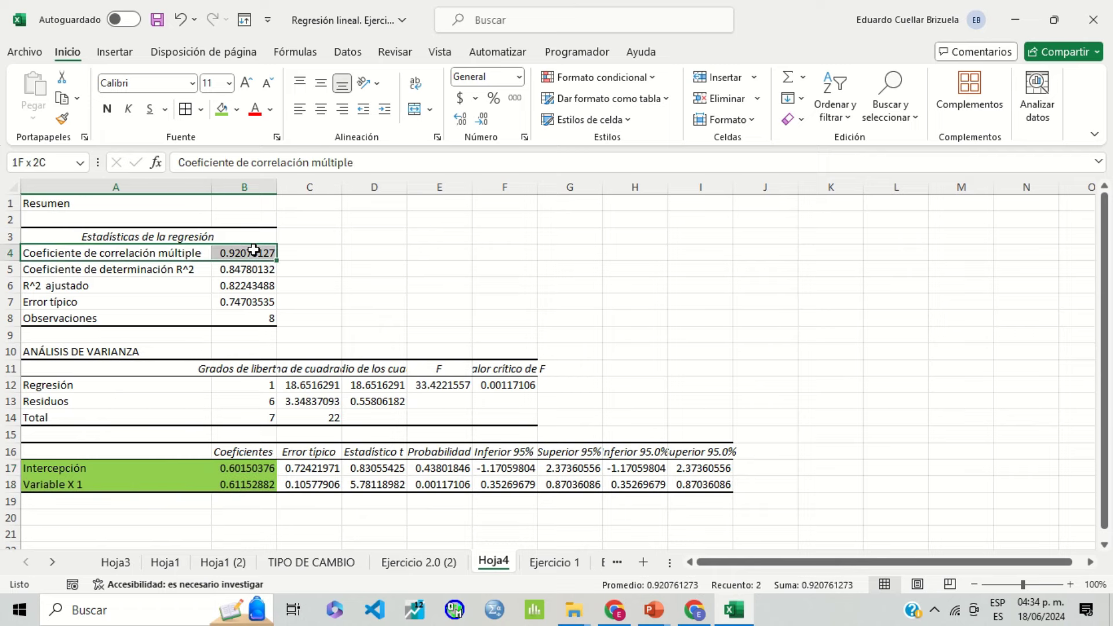
{"action": "left_click", "coordinate": [217, 116]}
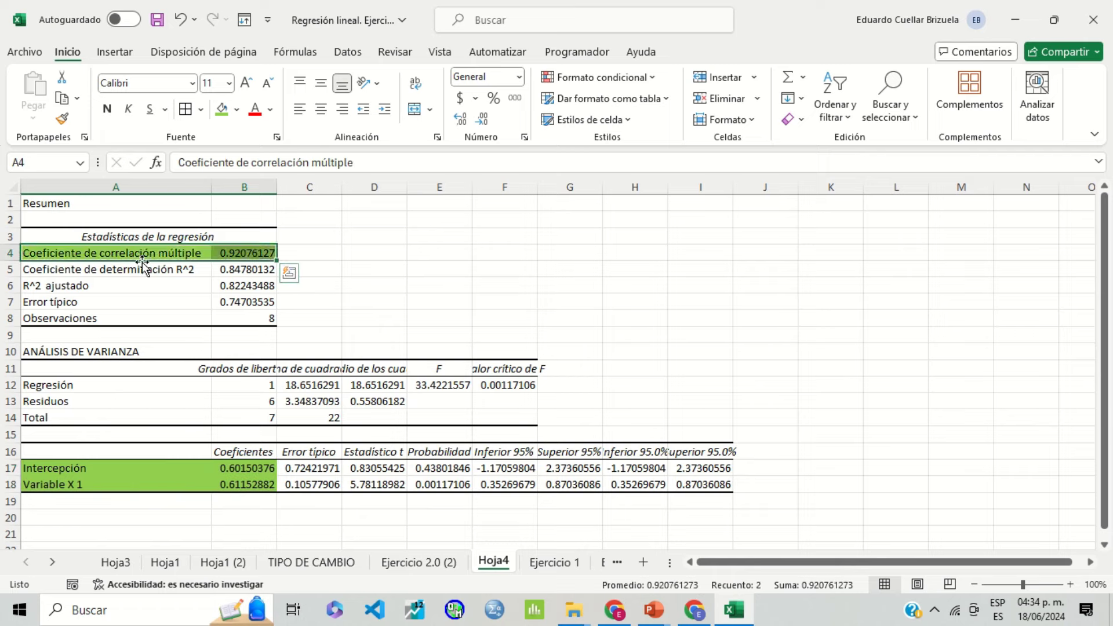
{"action": "left_click_drag", "start_coordinate": [156, 273], "coordinate": [249, 270]}
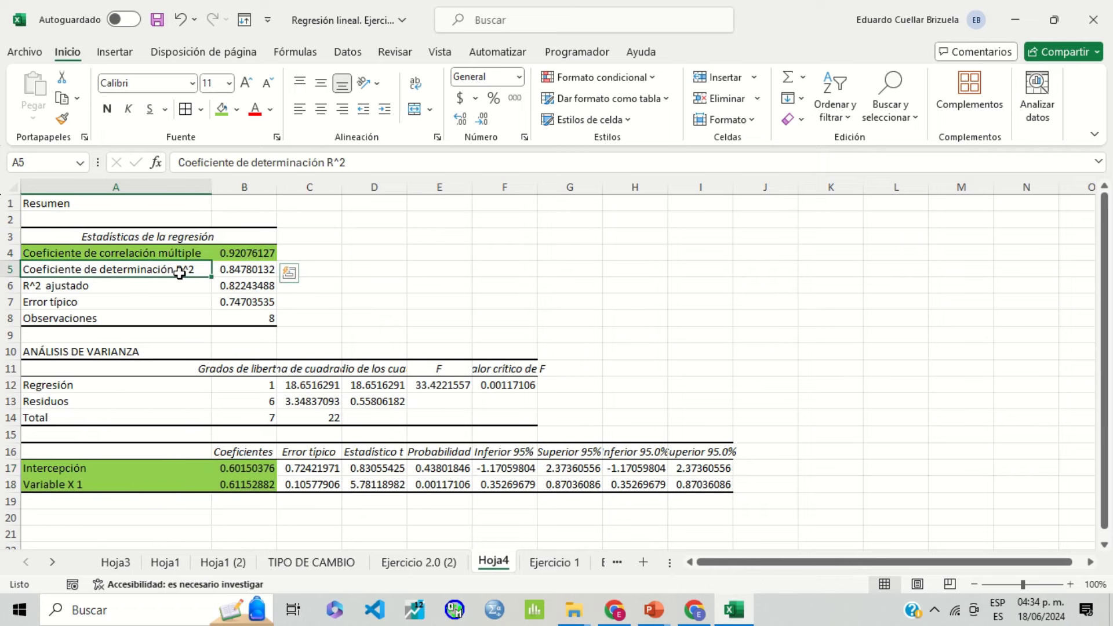
{"action": "left_click", "coordinate": [219, 110]}
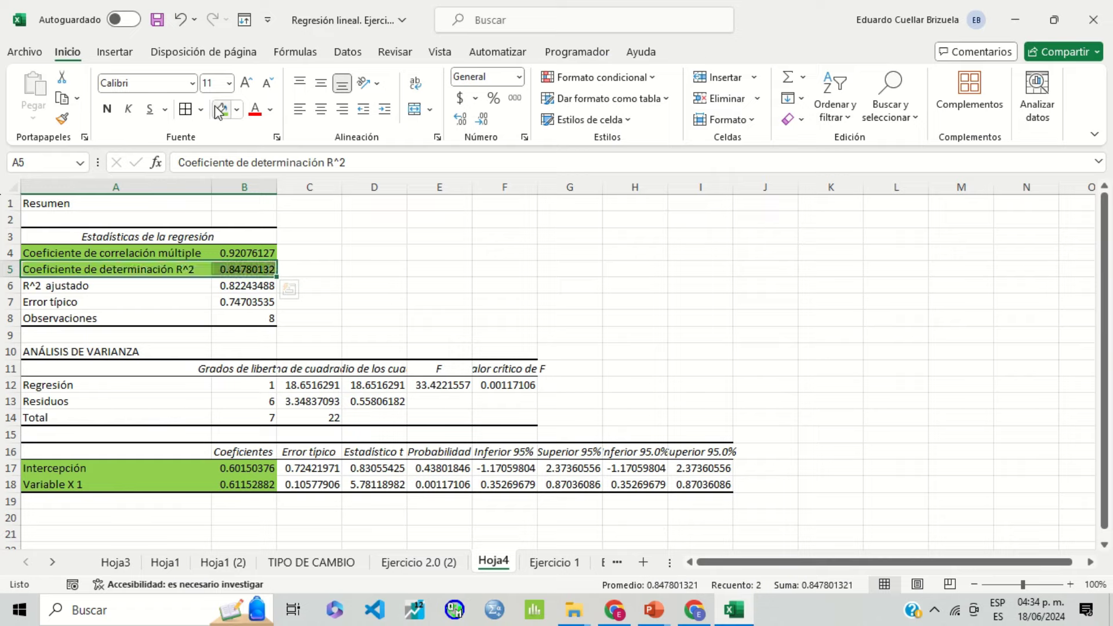
{"action": "left_click", "coordinate": [554, 562]}
Check the chart and Hoja4's adjusted R², then scroll Ejercicio 1 back to its title and data table
{"action": "scroll", "coordinate": [562, 475], "scroll_direction": "down", "scroll_amount": 5}
{"action": "scroll", "coordinate": [770, 377], "scroll_direction": "down", "scroll_amount": 2}
{"action": "scroll", "coordinate": [787, 385], "scroll_direction": "down", "scroll_amount": 2}
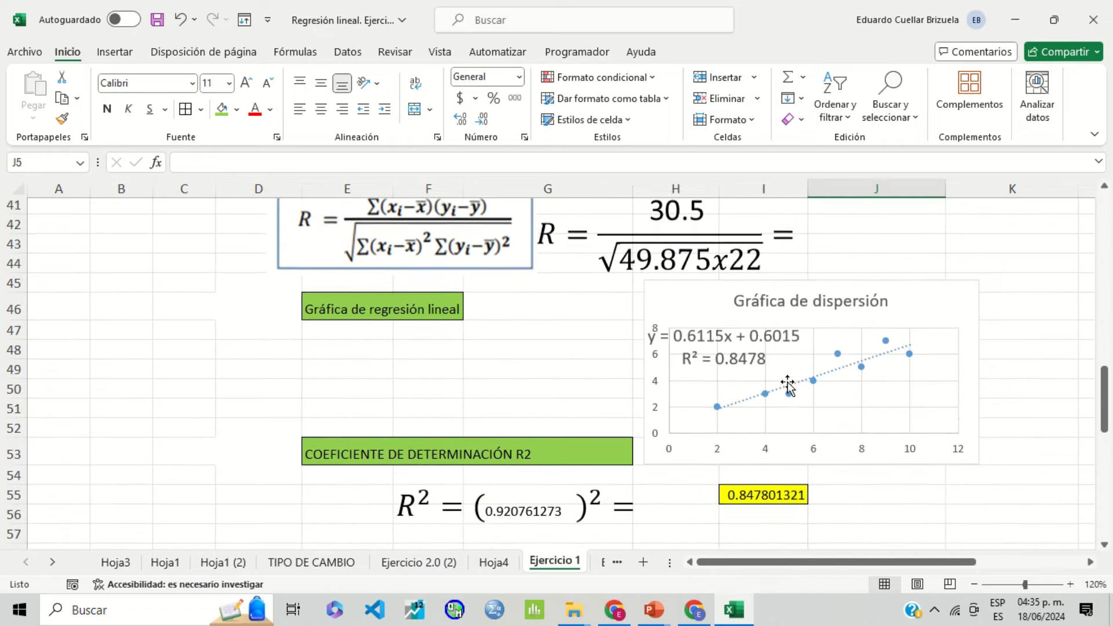
{"action": "scroll", "coordinate": [787, 385], "scroll_direction": "down", "scroll_amount": 1}
{"action": "left_click", "coordinate": [502, 563]}
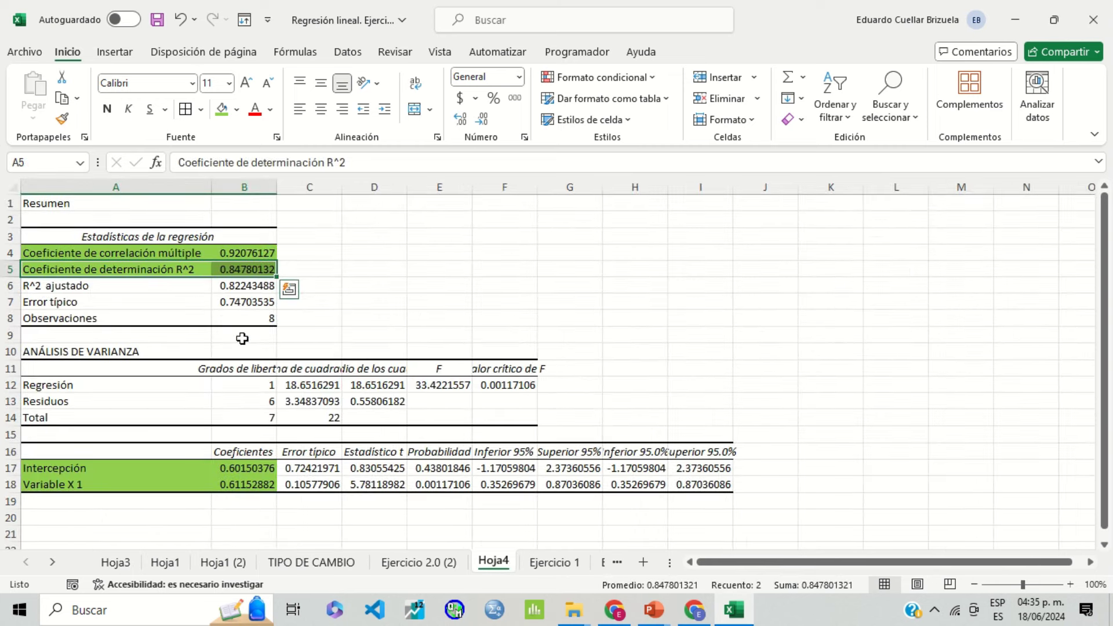
{"action": "left_click", "coordinate": [160, 288]}
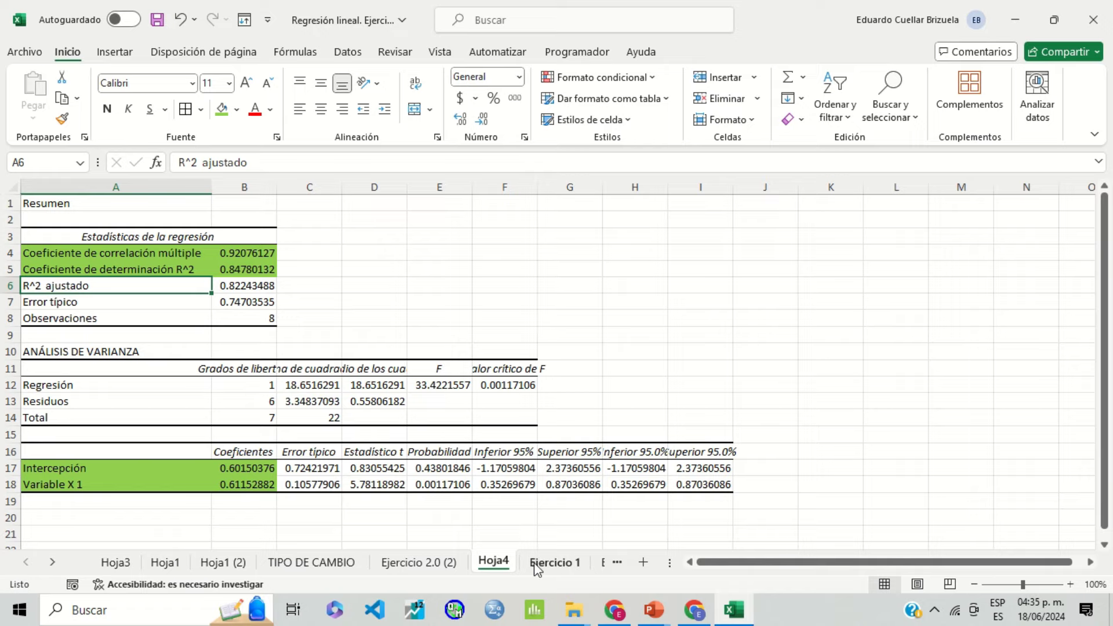
{"action": "left_click", "coordinate": [554, 562]}
{"action": "scroll", "coordinate": [626, 385], "scroll_direction": "up", "scroll_amount": 3}
{"action": "scroll", "coordinate": [626, 384], "scroll_direction": "up", "scroll_amount": 9}
{"action": "scroll", "coordinate": [627, 385], "scroll_direction": "up", "scroll_amount": 3}
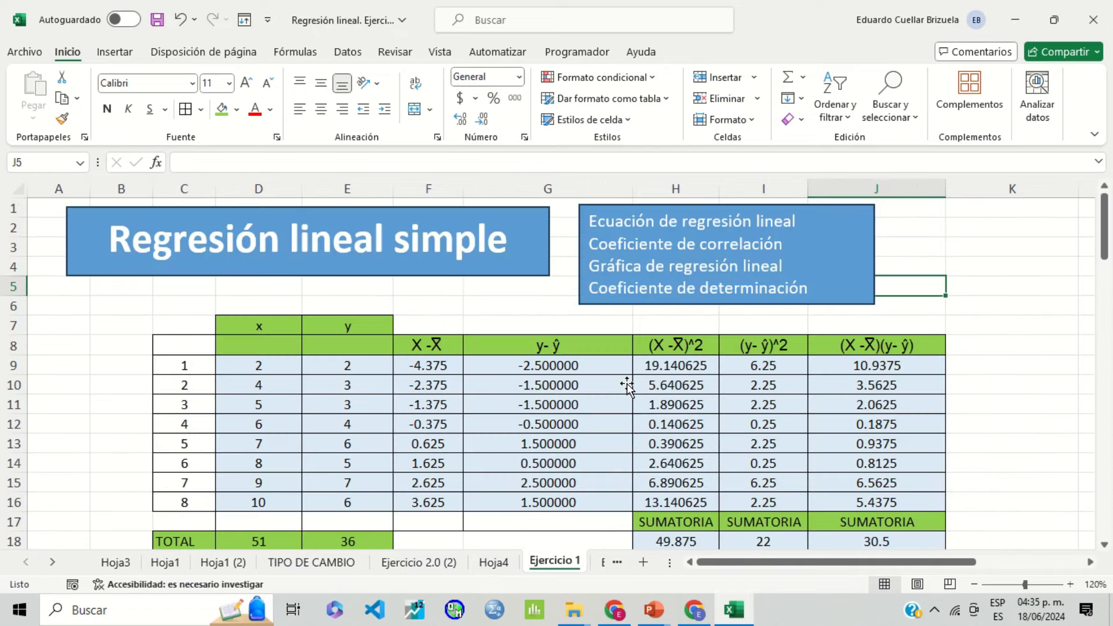